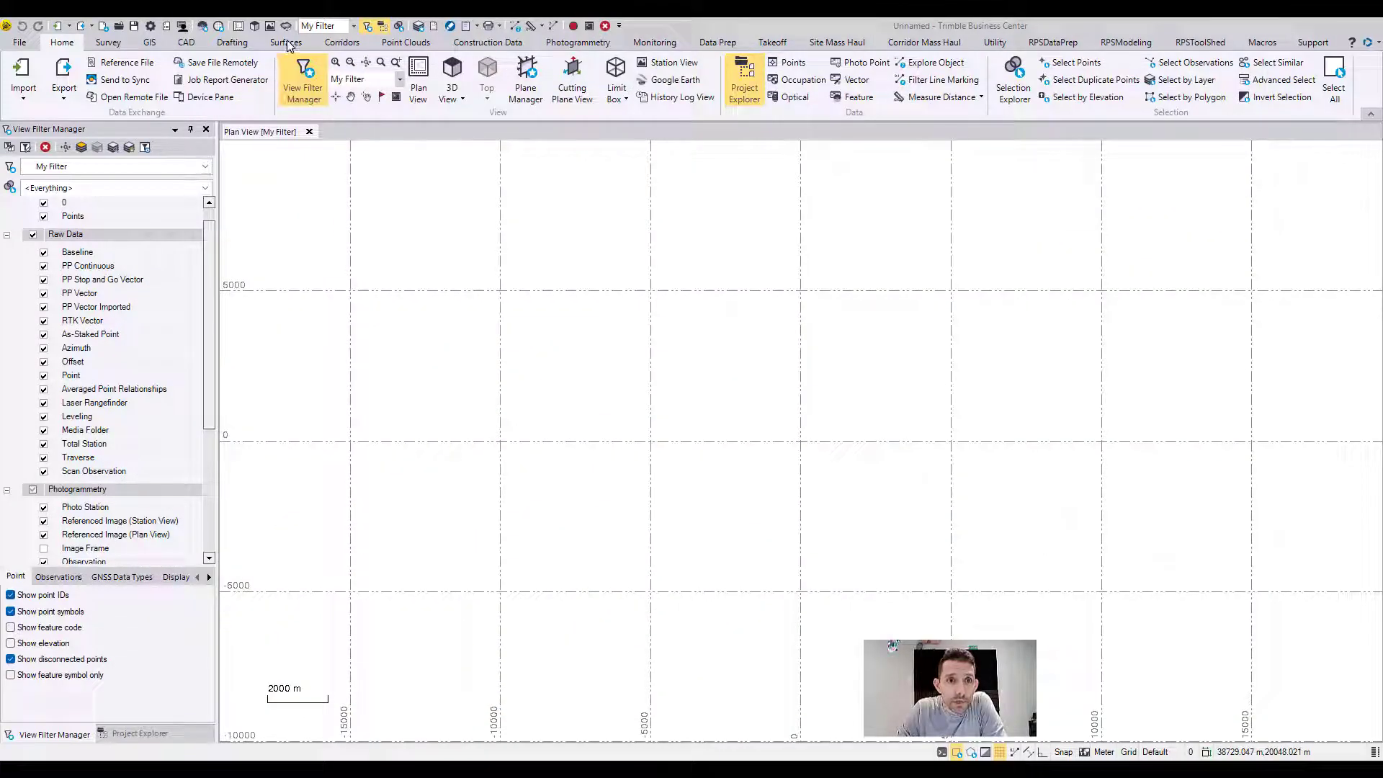
Start the Reference Surface command from the Surfaces ribbon
{"action": "left_click", "coordinate": [287, 42]}
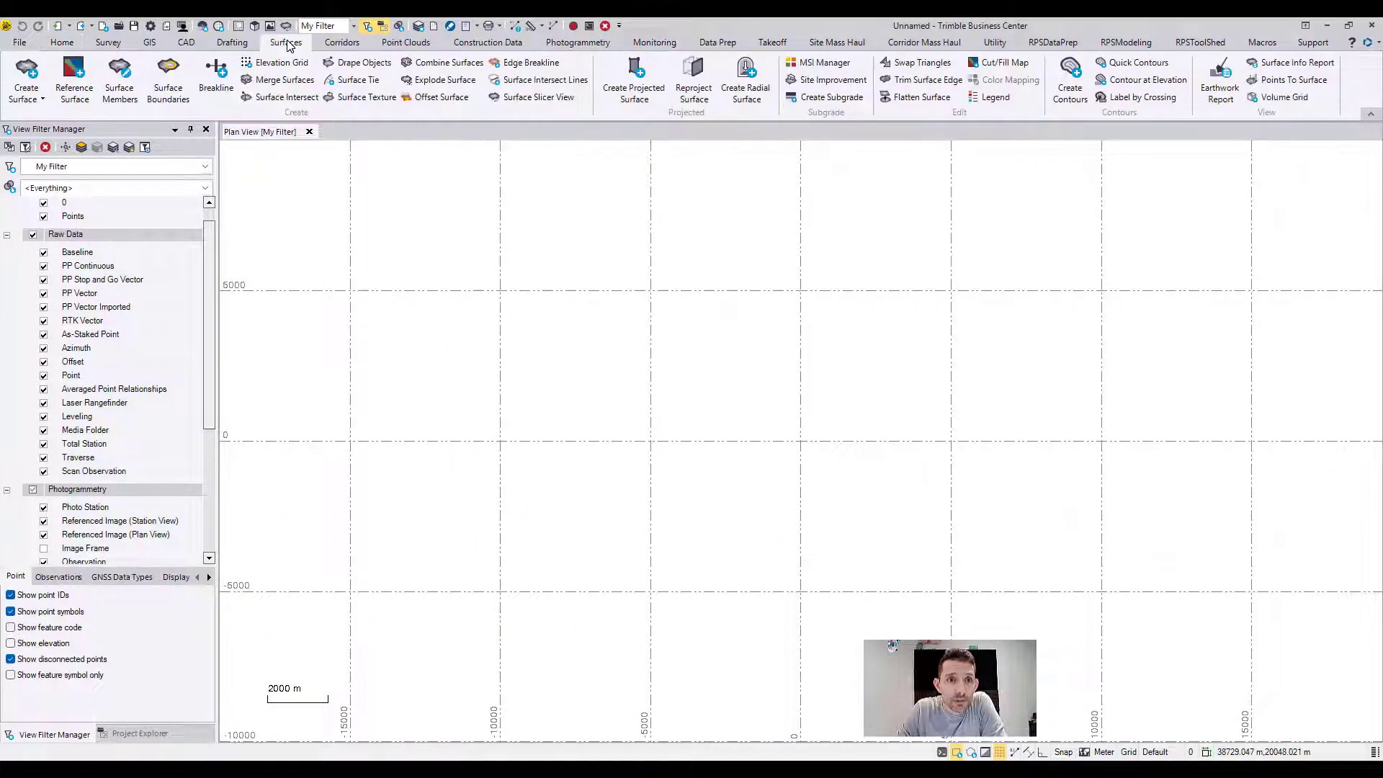
{"action": "left_click", "coordinate": [75, 72]}
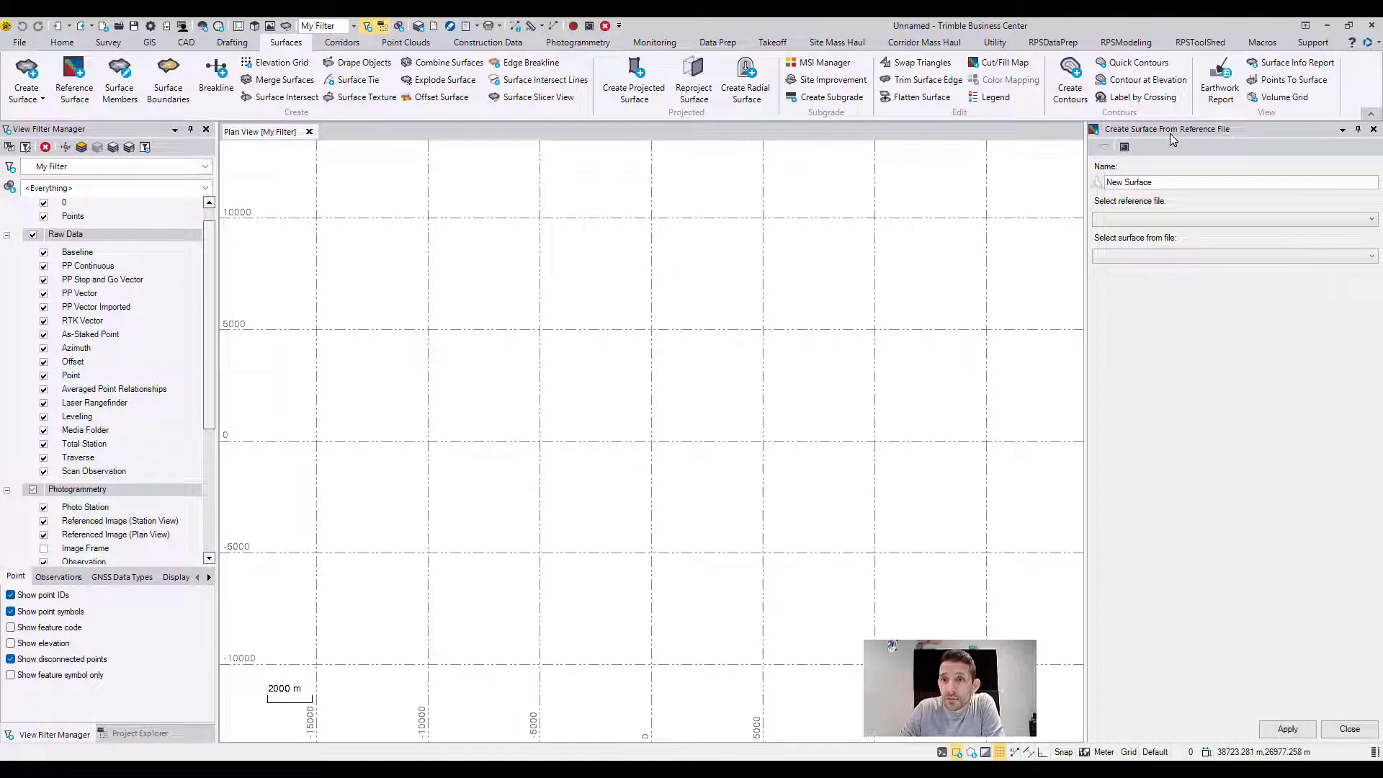
Name the surface 'test suface' and load the 19-072 - The Apex.vce reference file
{"action": "left_click", "coordinate": [1113, 181]}
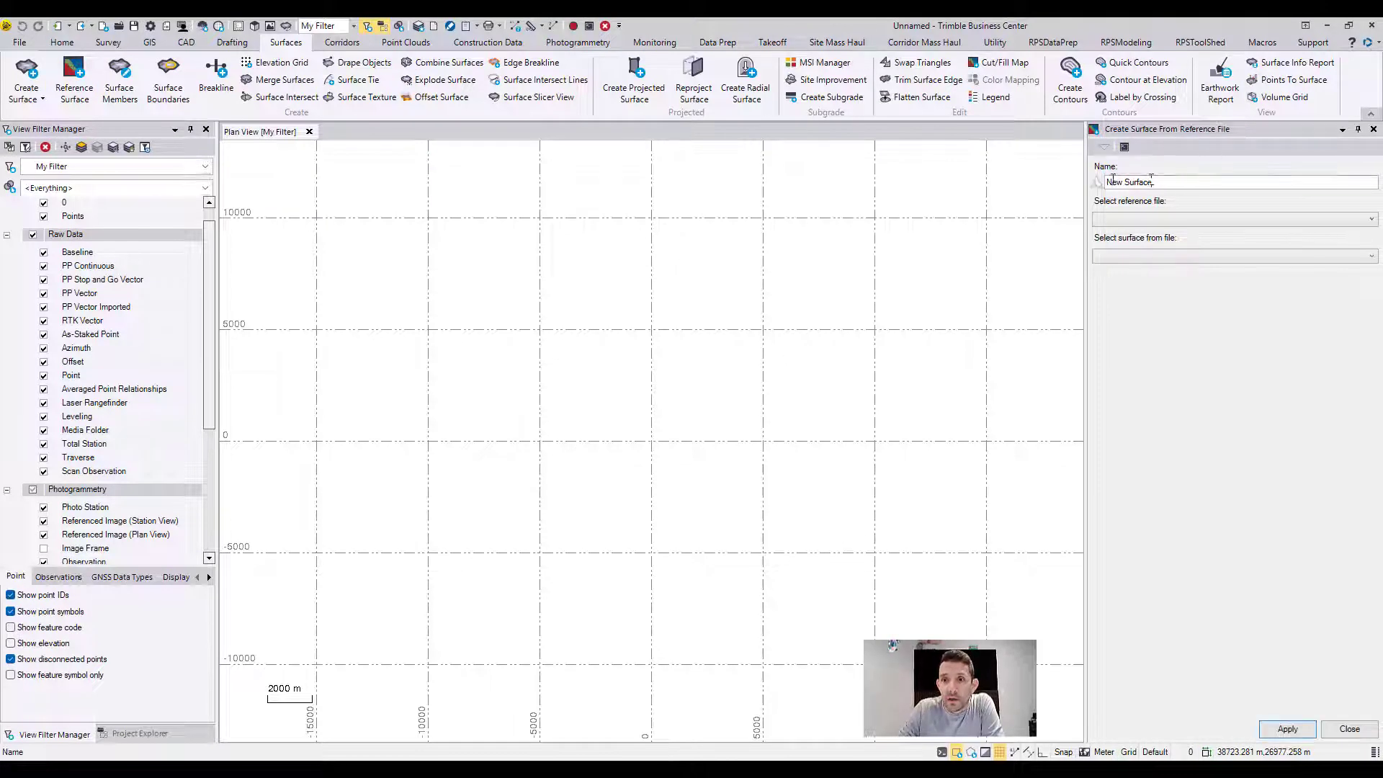
{"action": "left_click_drag", "start_coordinate": [1151, 182], "coordinate": [992, 185]}
{"action": "type", "text": "1"}
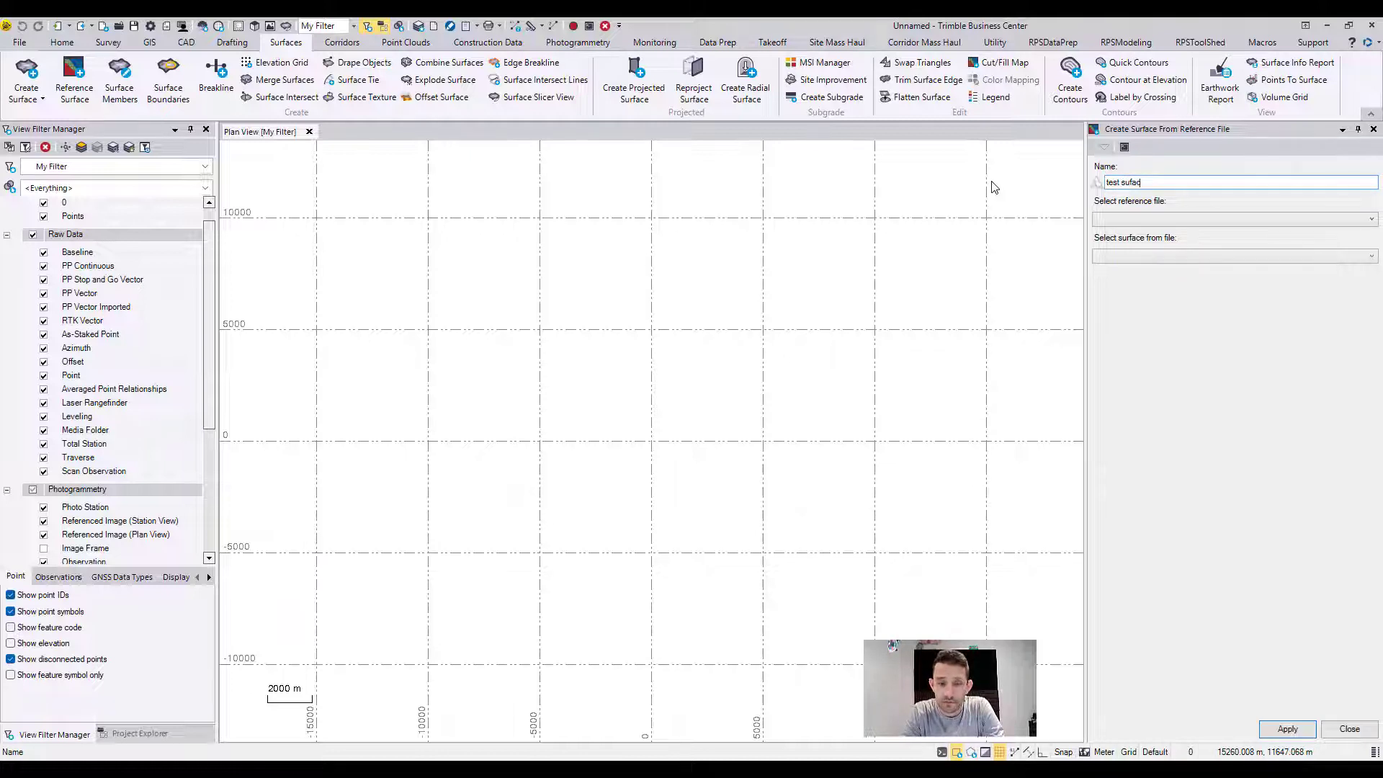
{"action": "type", "text": "e"}
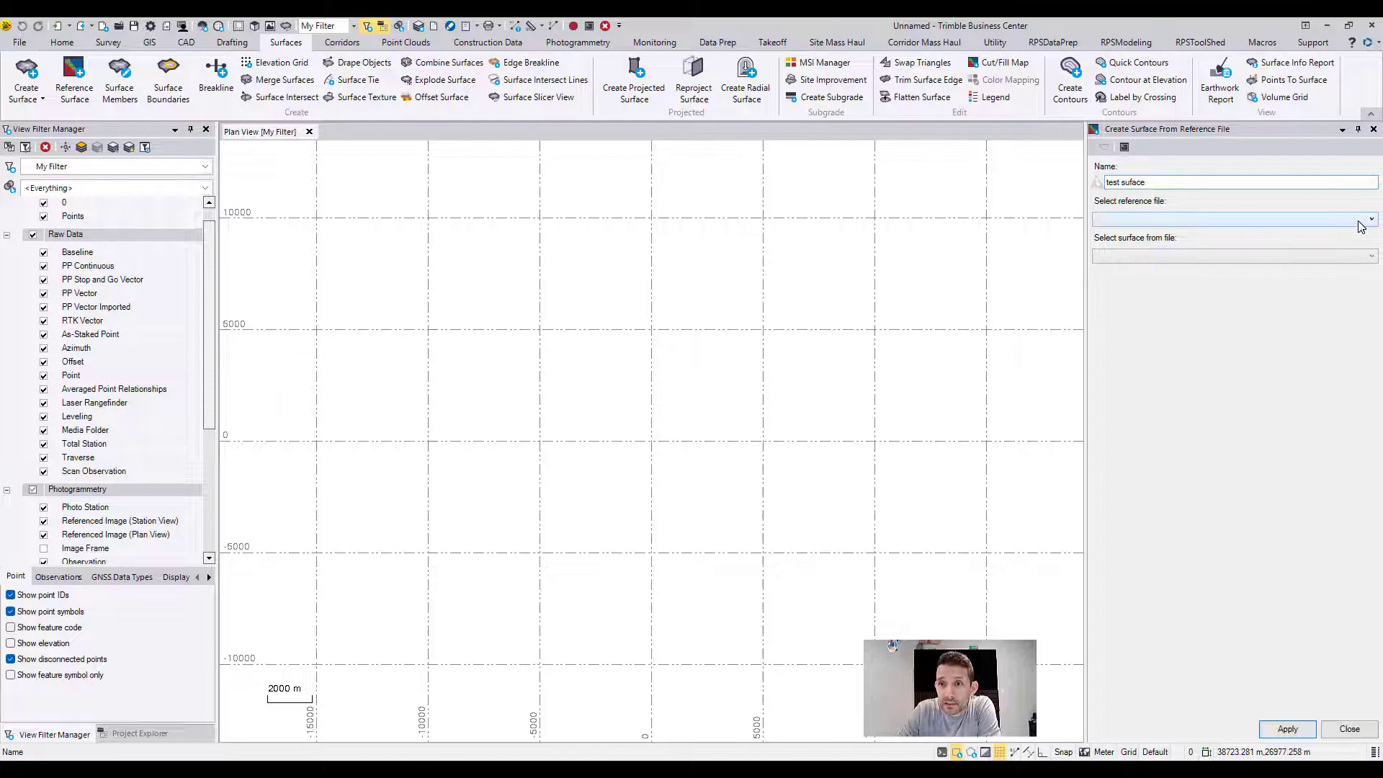
{"action": "left_click", "coordinate": [1361, 221]}
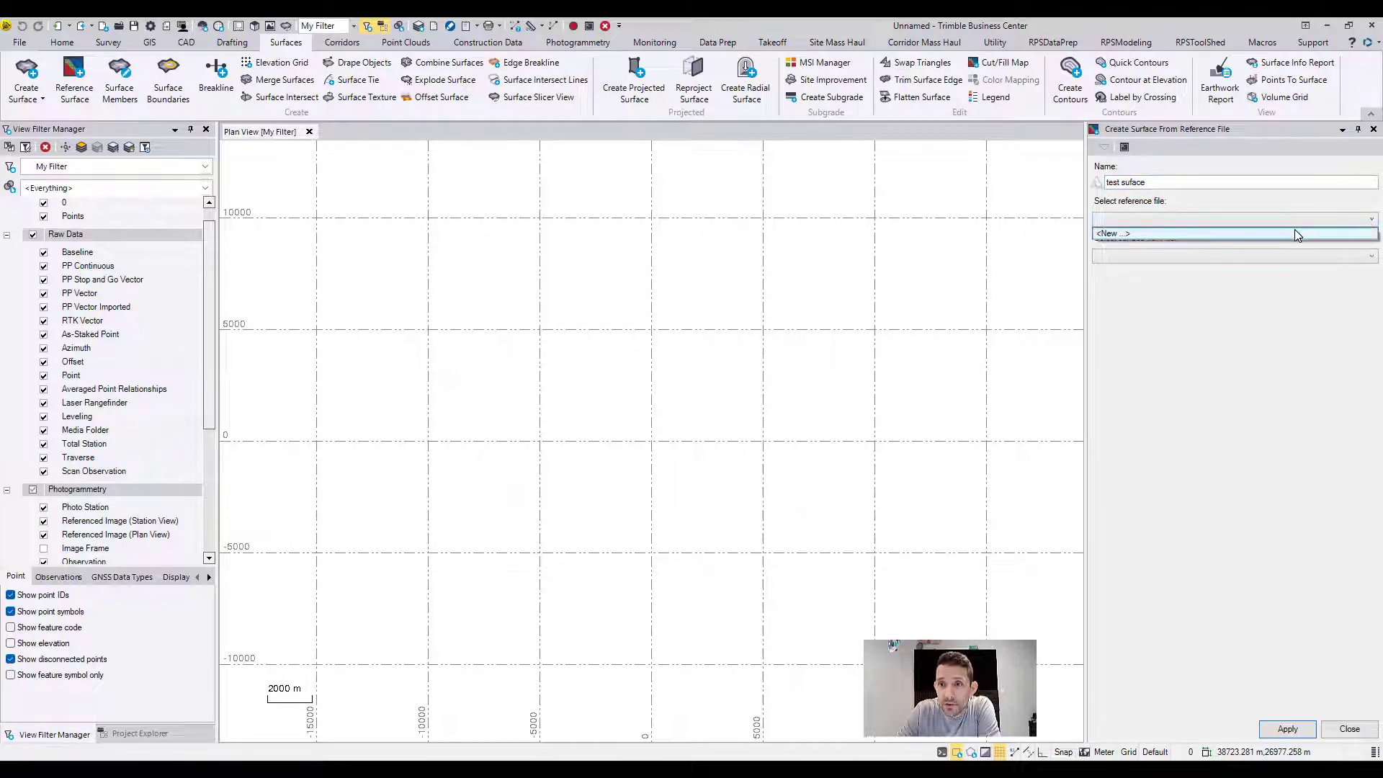
{"action": "left_click", "coordinate": [1295, 230]}
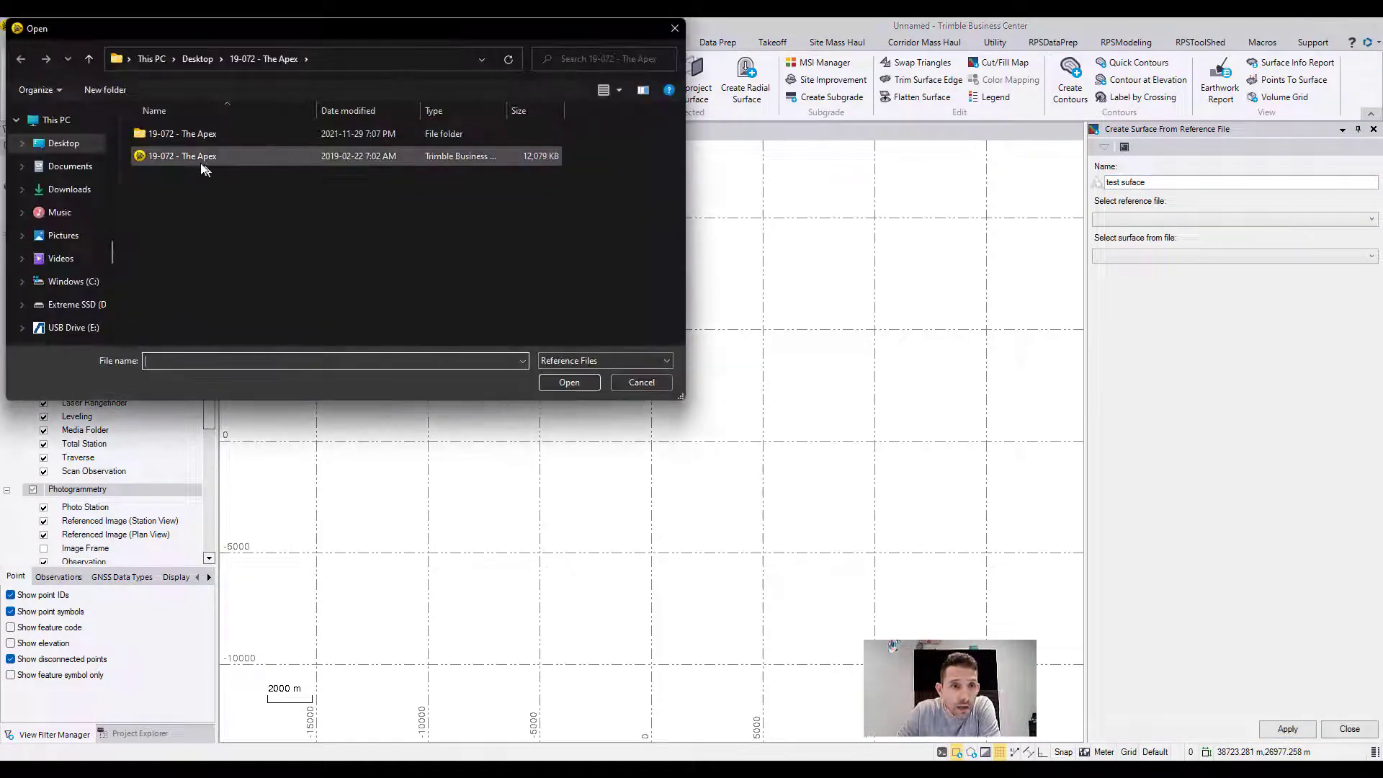
{"action": "left_click", "coordinate": [199, 160]}
{"action": "left_click", "coordinate": [591, 384]}
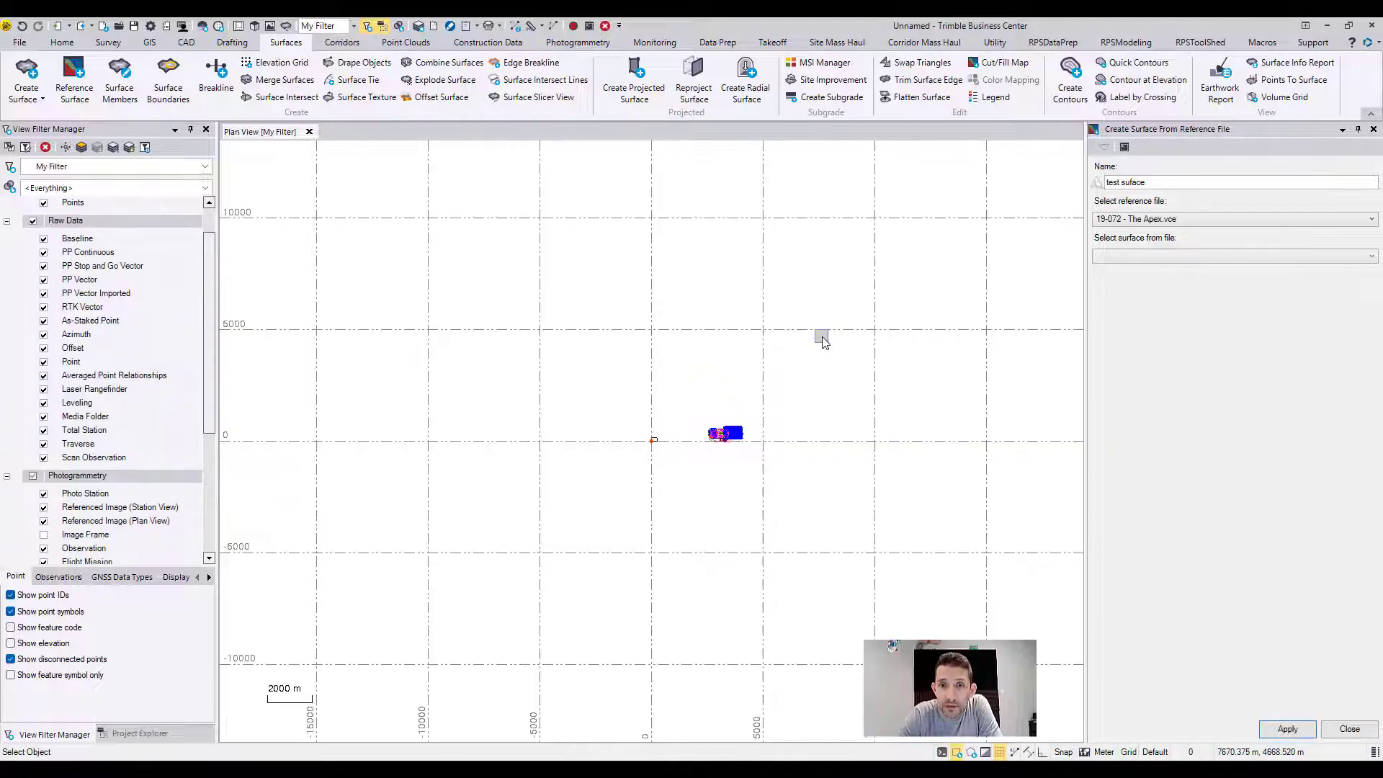
Choose the Finished design surface from the file and apply it
{"action": "left_click", "coordinate": [1278, 258]}
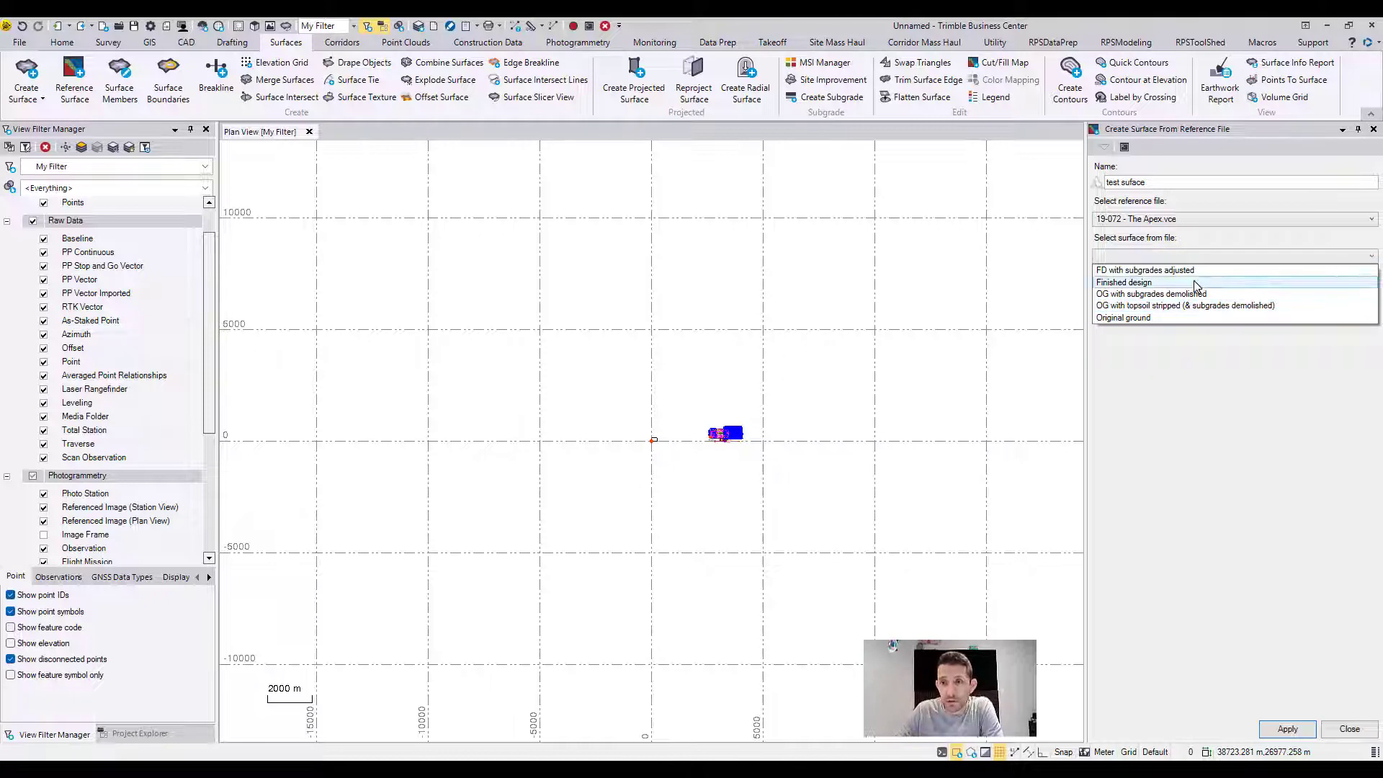
{"action": "left_click", "coordinate": [1197, 283]}
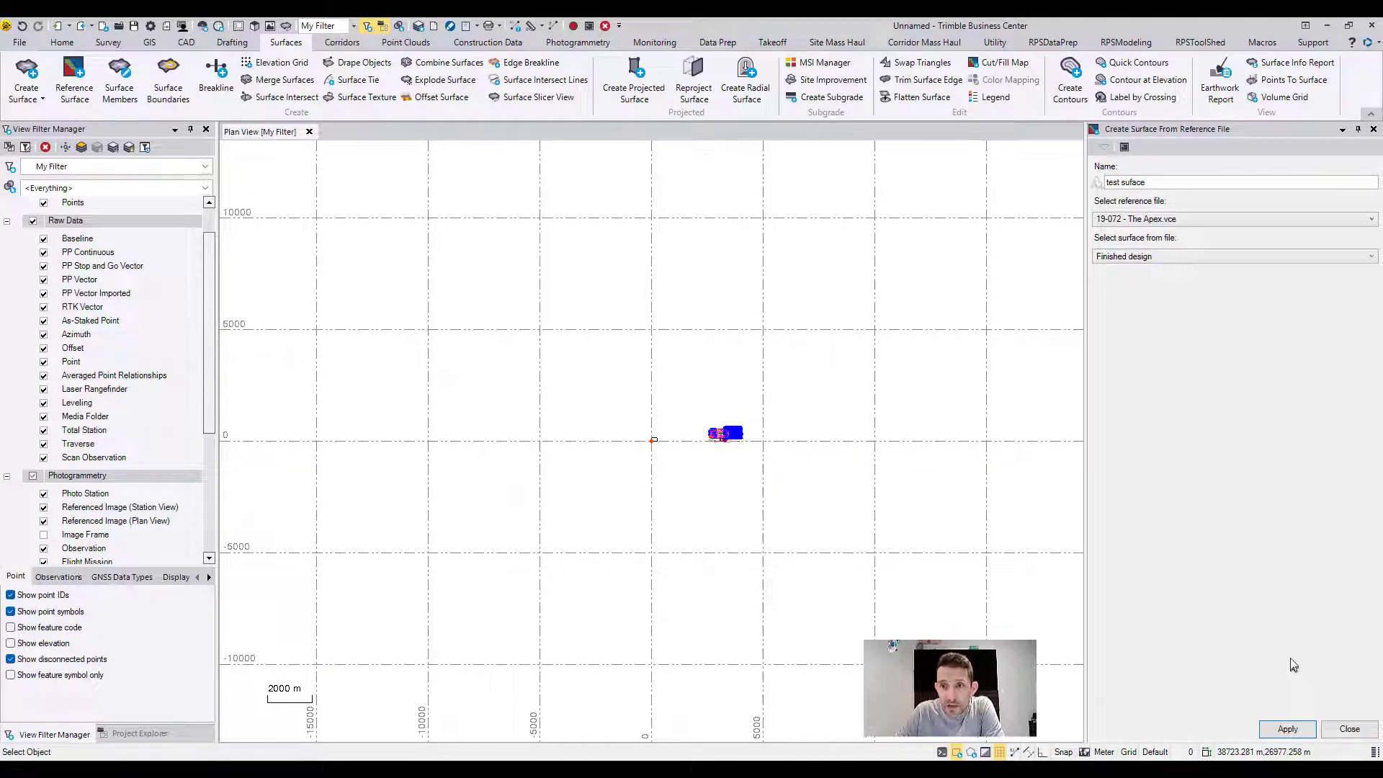
{"action": "left_click", "coordinate": [1275, 735]}
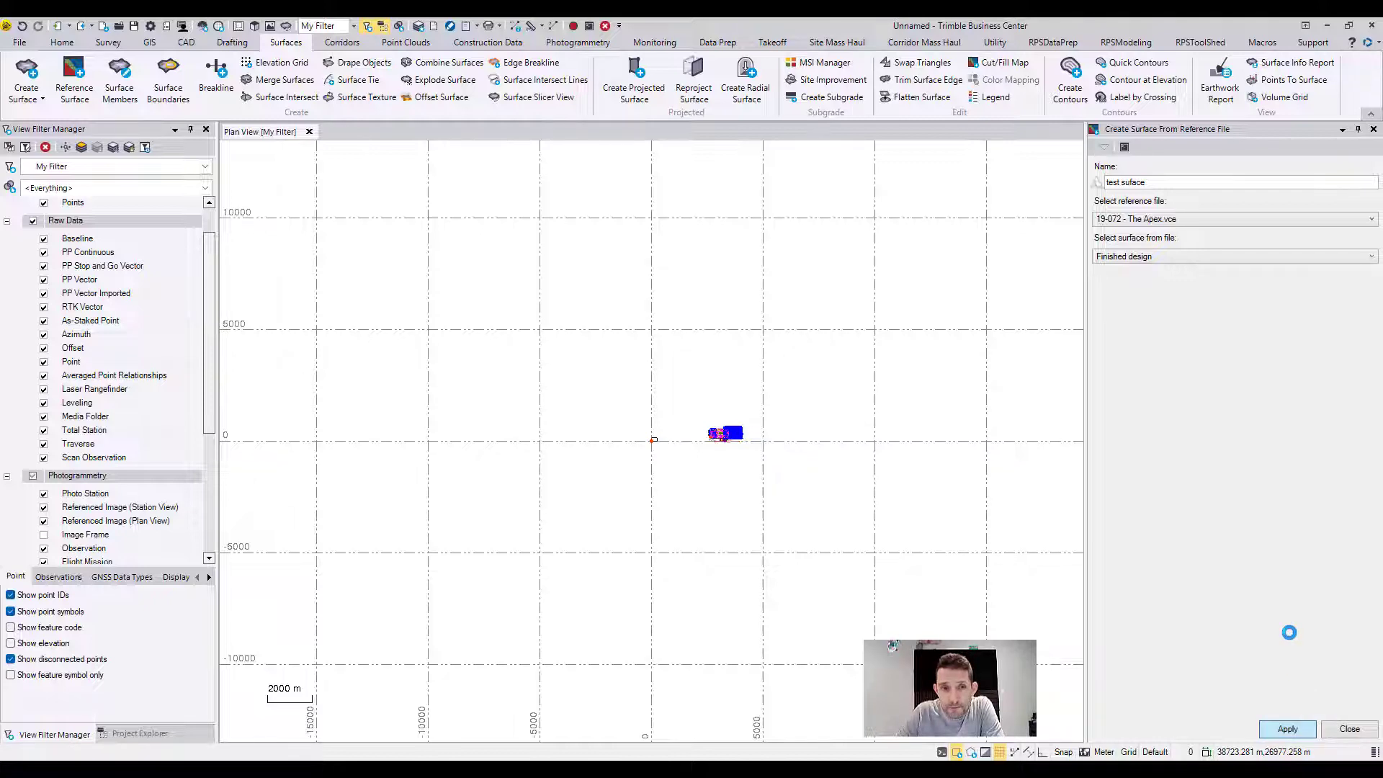
Select test suface, then toggle off visibility of the 19-072 - The Apex.vce reference file
{"action": "left_click", "coordinate": [143, 733]}
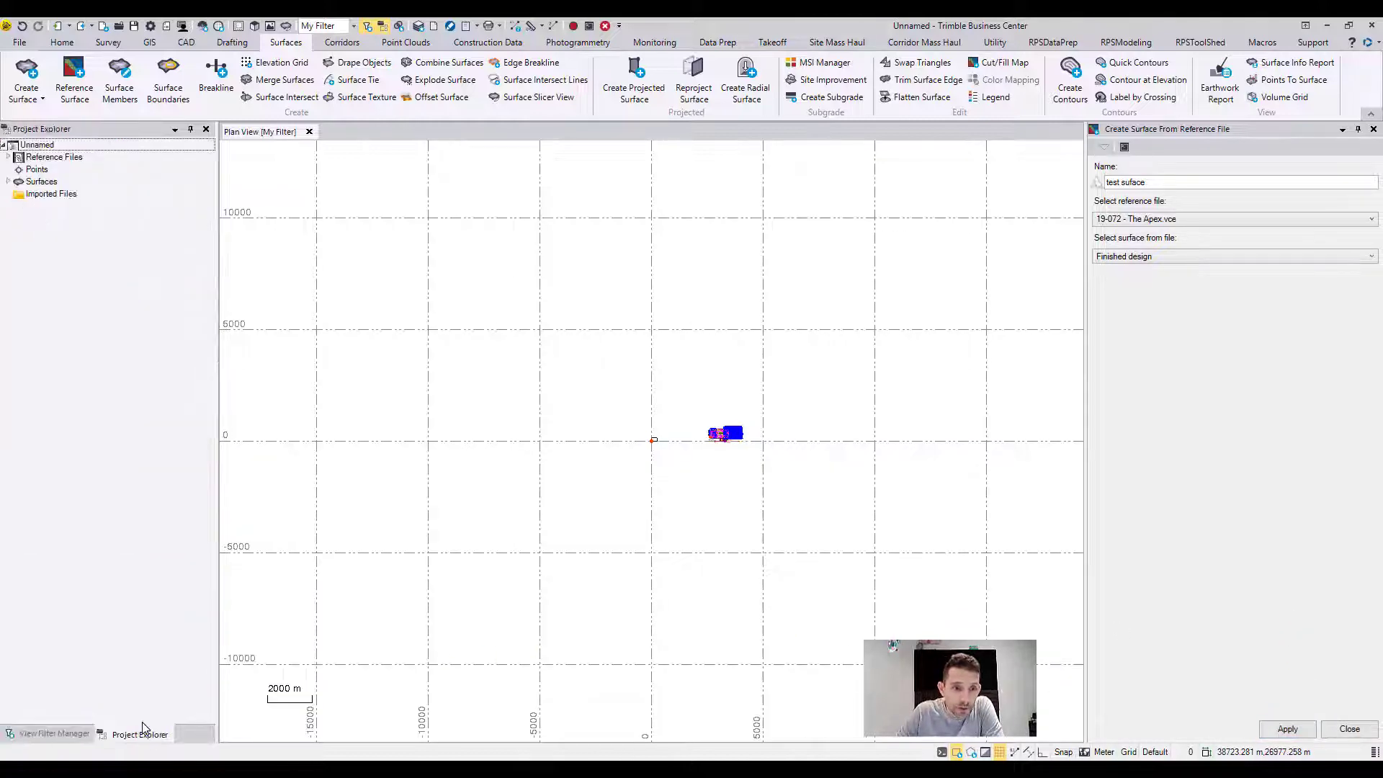
{"action": "left_click", "coordinate": [11, 183]}
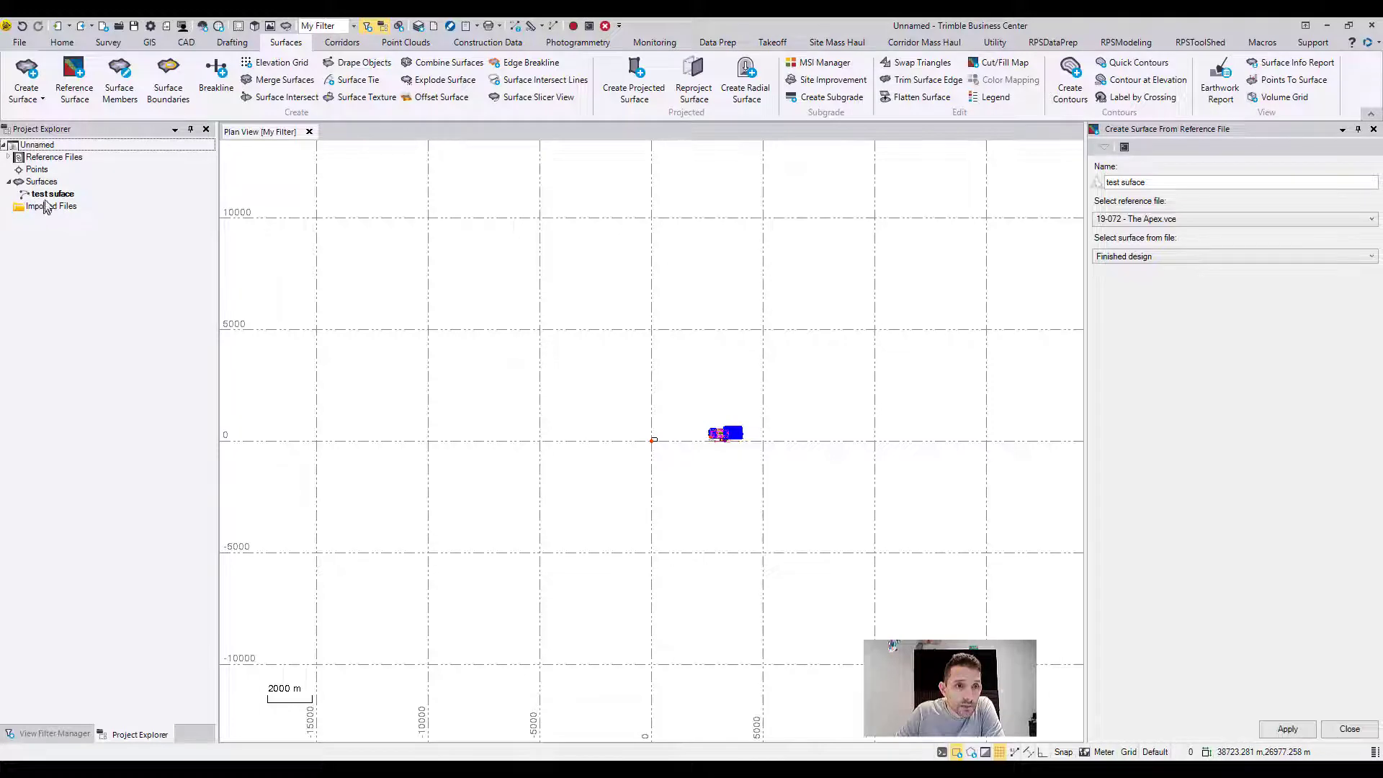
{"action": "left_click", "coordinate": [48, 196]}
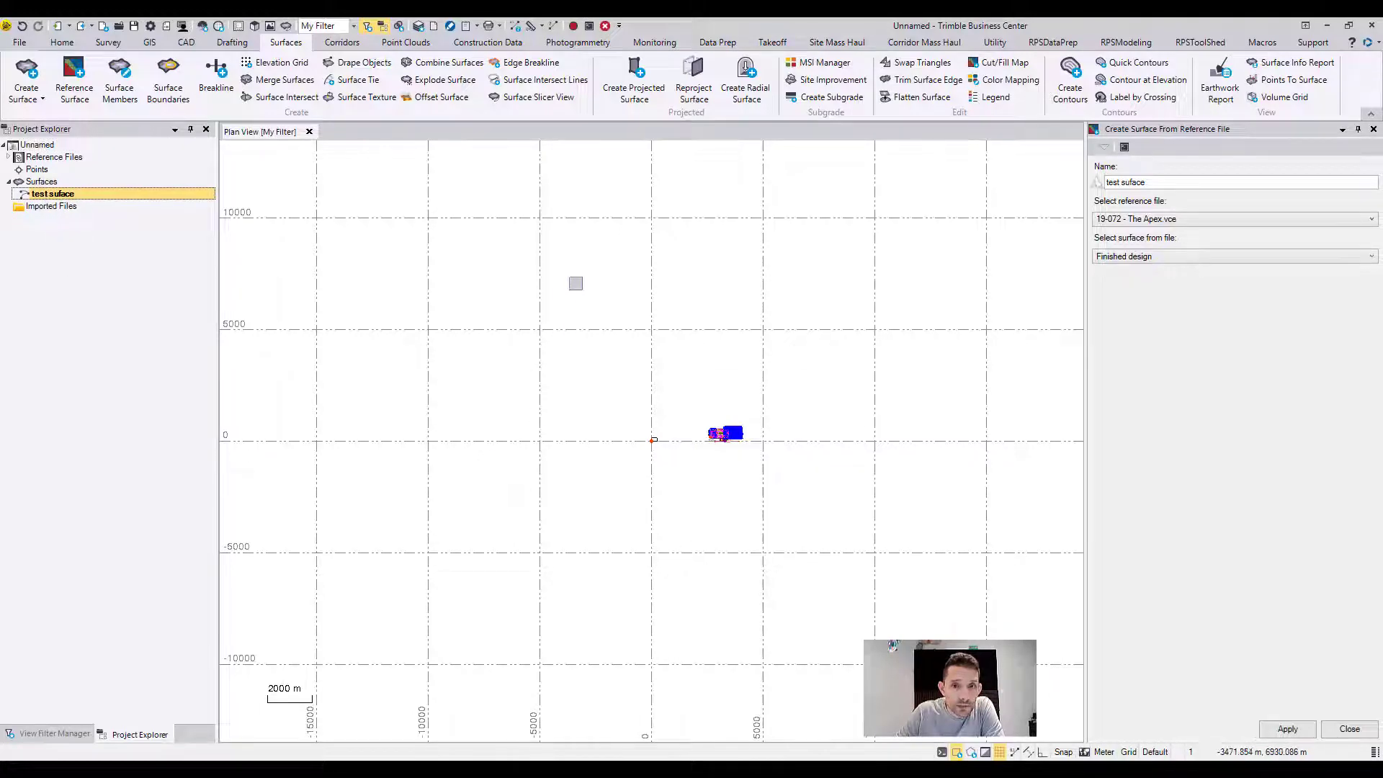
{"action": "scroll", "coordinate": [751, 487], "scroll_direction": "up", "scroll_amount": 10}
{"action": "middle_click_drag", "start_coordinate": [740, 663], "coordinate": [641, 369]}
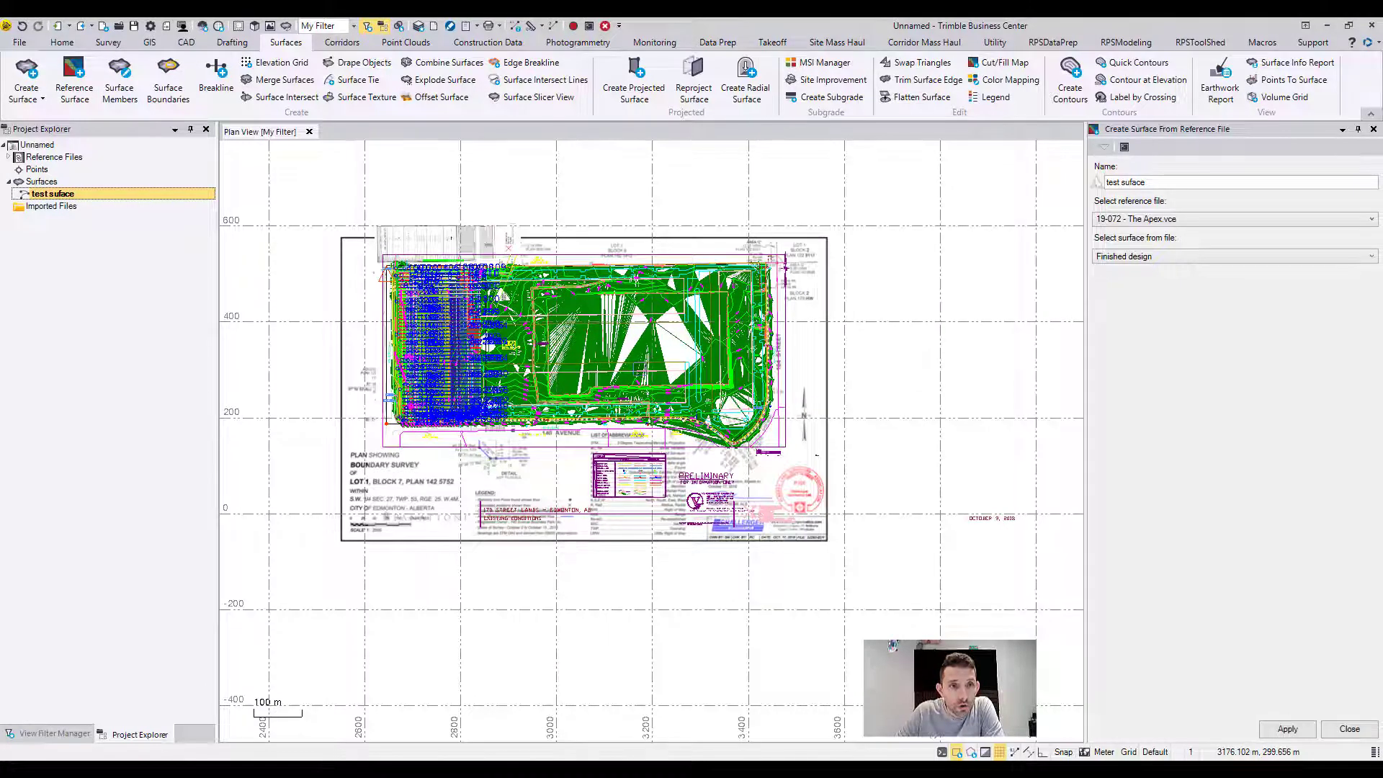
{"action": "left_click", "coordinate": [9, 158]}
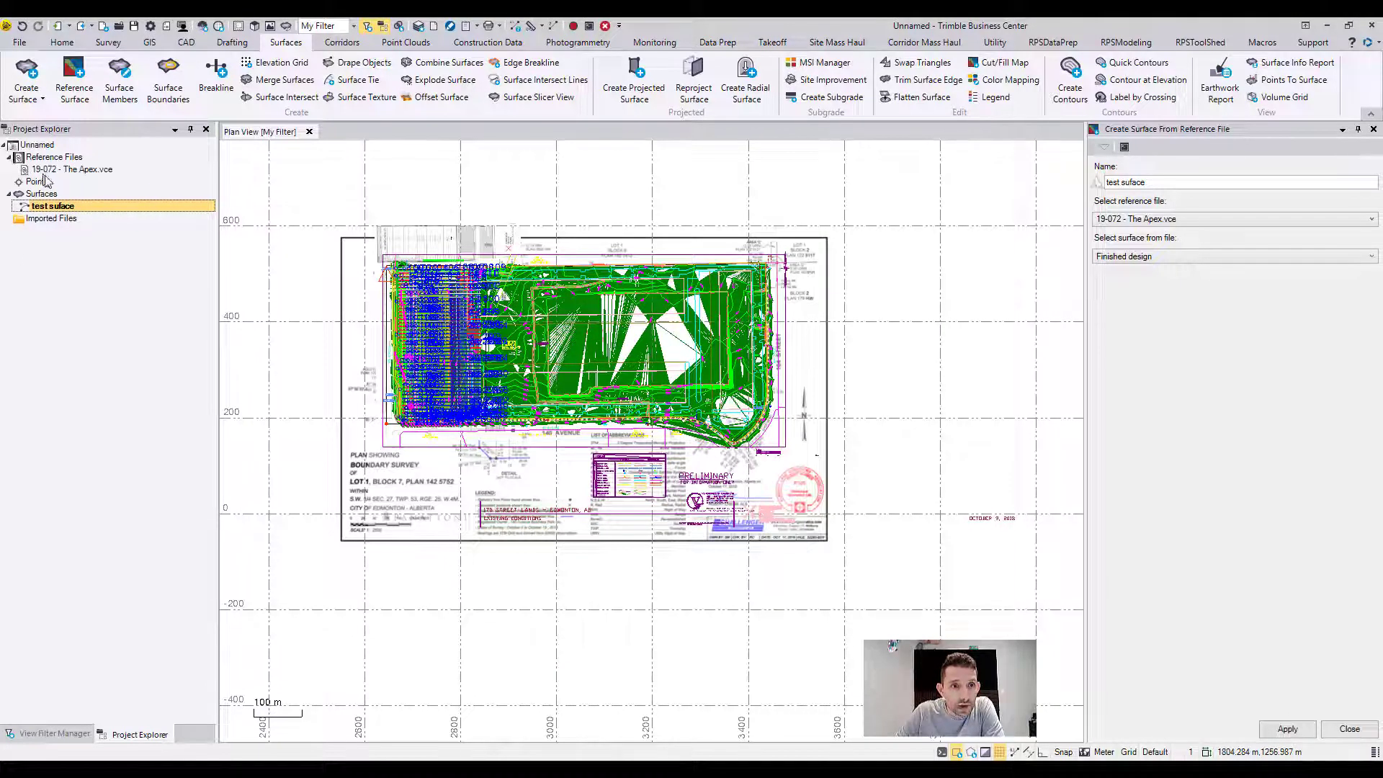
{"action": "right_click", "coordinate": [95, 172]}
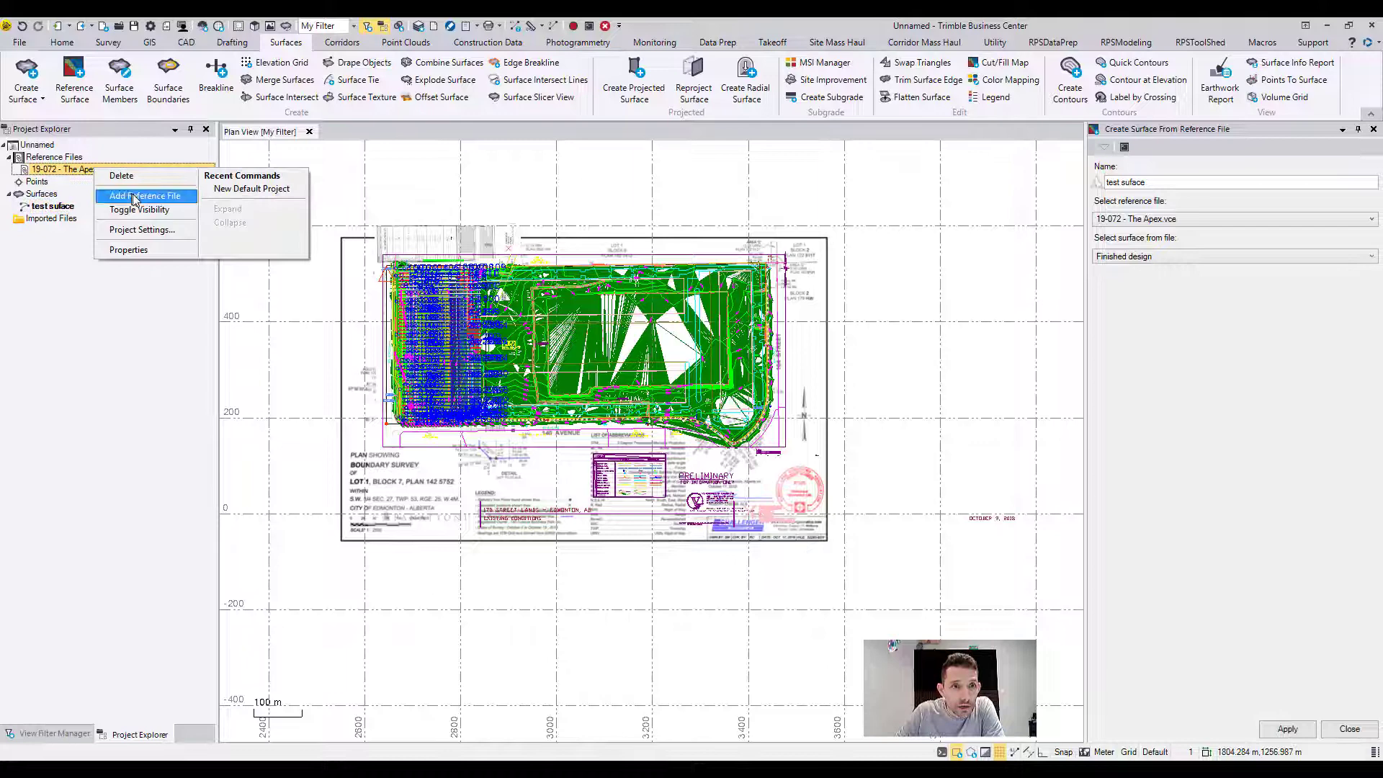
{"action": "left_click", "coordinate": [146, 210]}
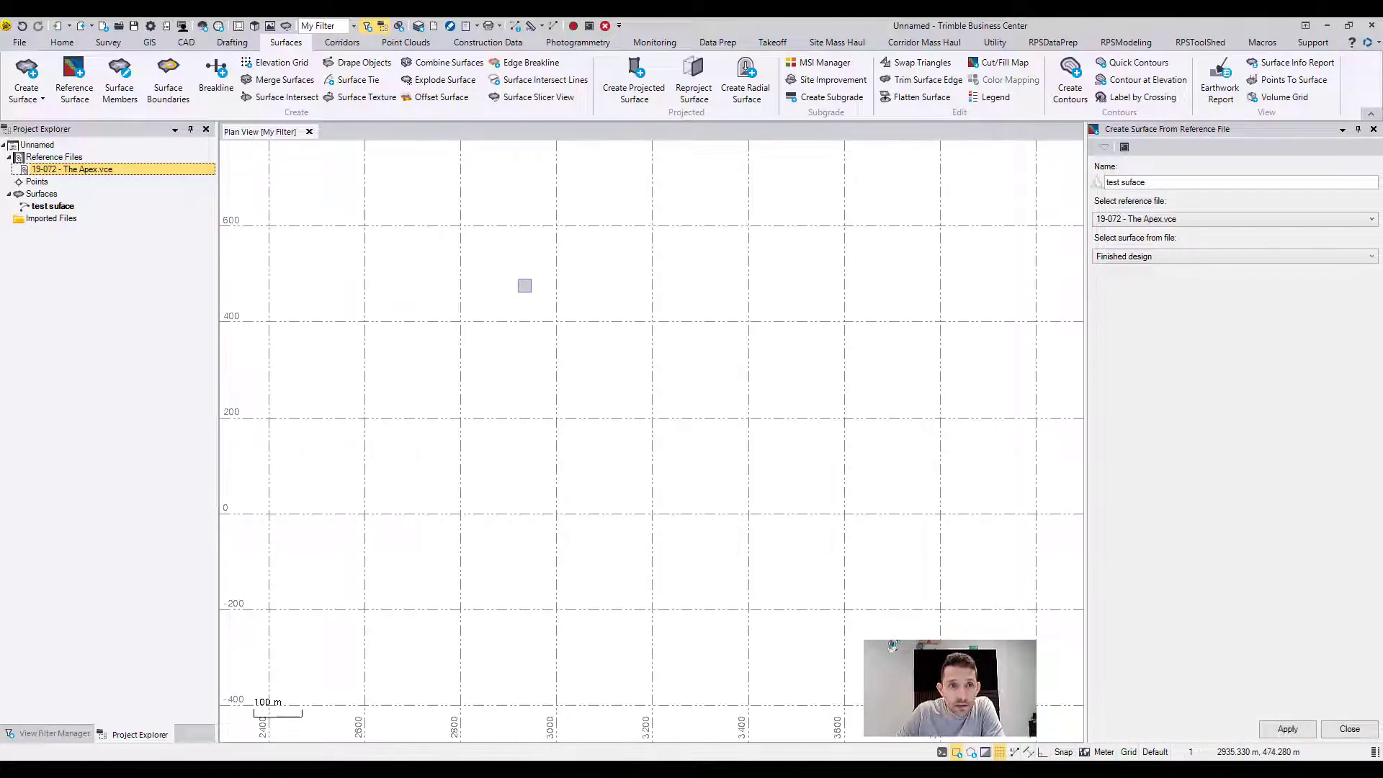
Apply View Only This to test suface, then add a 3D view tab beside Plan View
{"action": "left_click", "coordinate": [59, 735]}
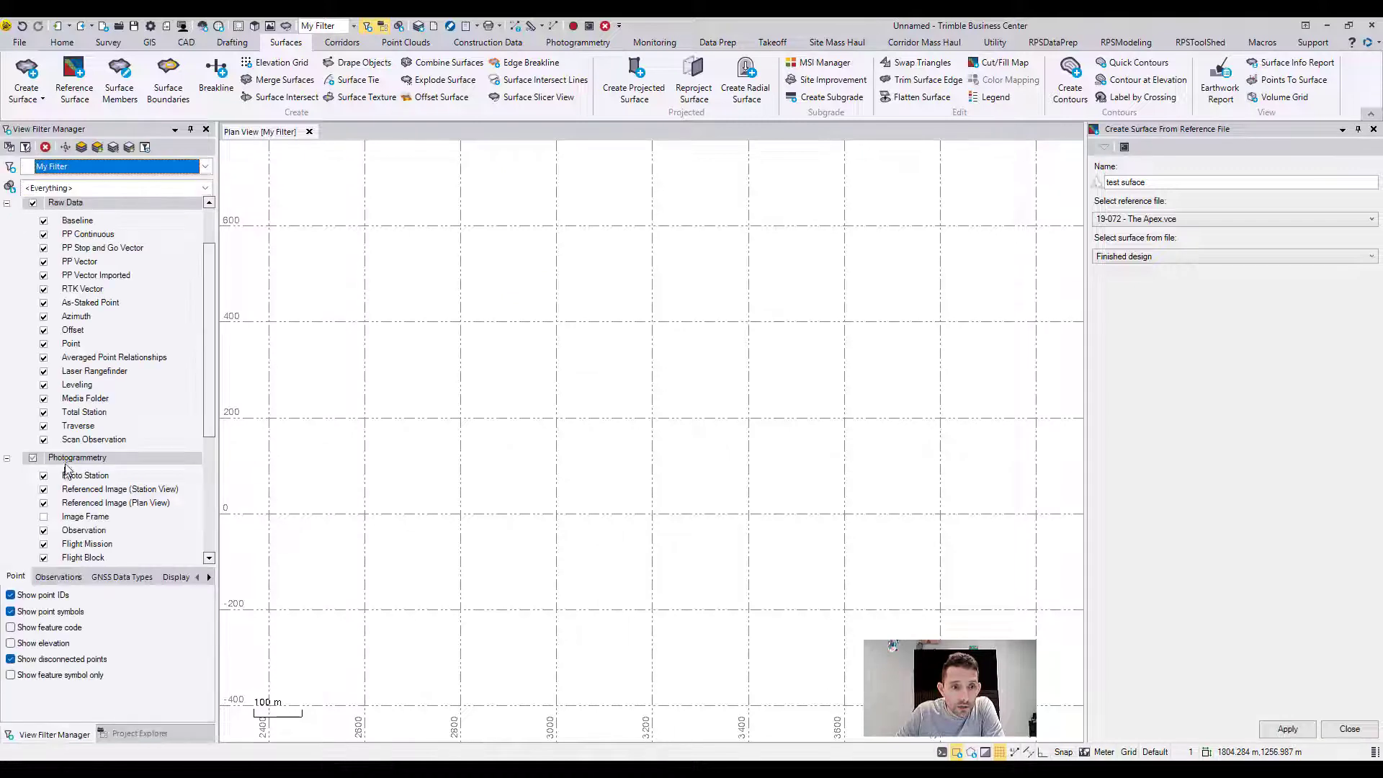
{"action": "scroll", "coordinate": [69, 467], "scroll_direction": "down", "scroll_amount": 5}
{"action": "left_click", "coordinate": [8, 554]}
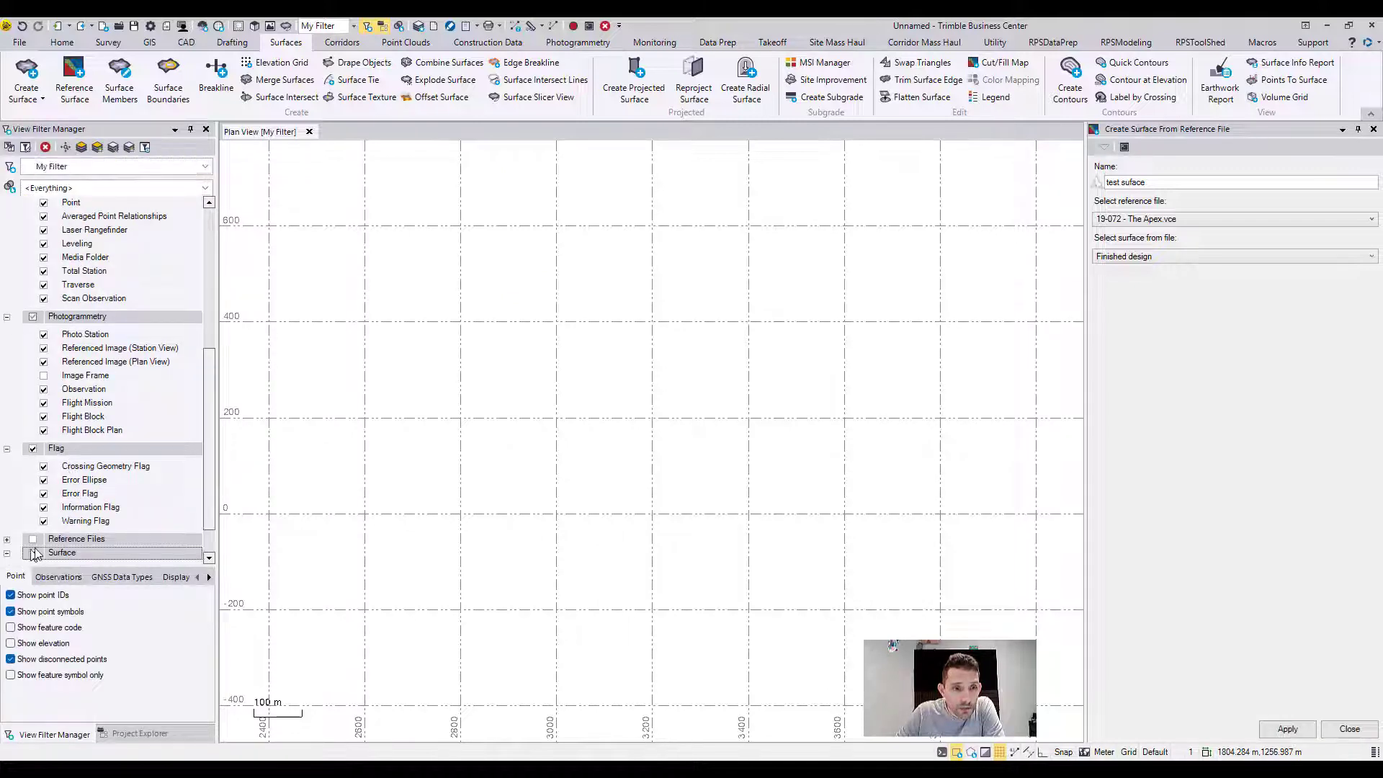
{"action": "left_click", "coordinate": [92, 546]}
{"action": "right_click", "coordinate": [95, 548]}
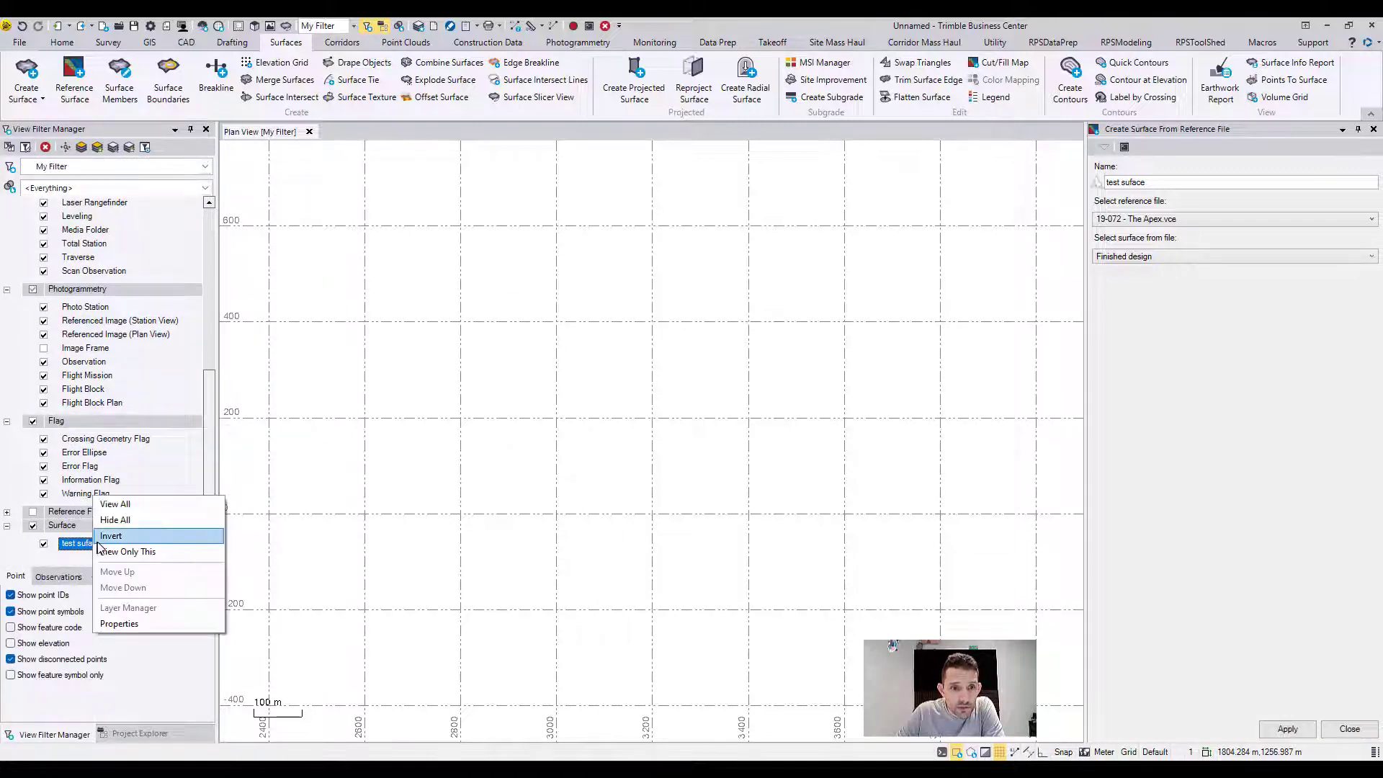
{"action": "left_click", "coordinate": [114, 504]}
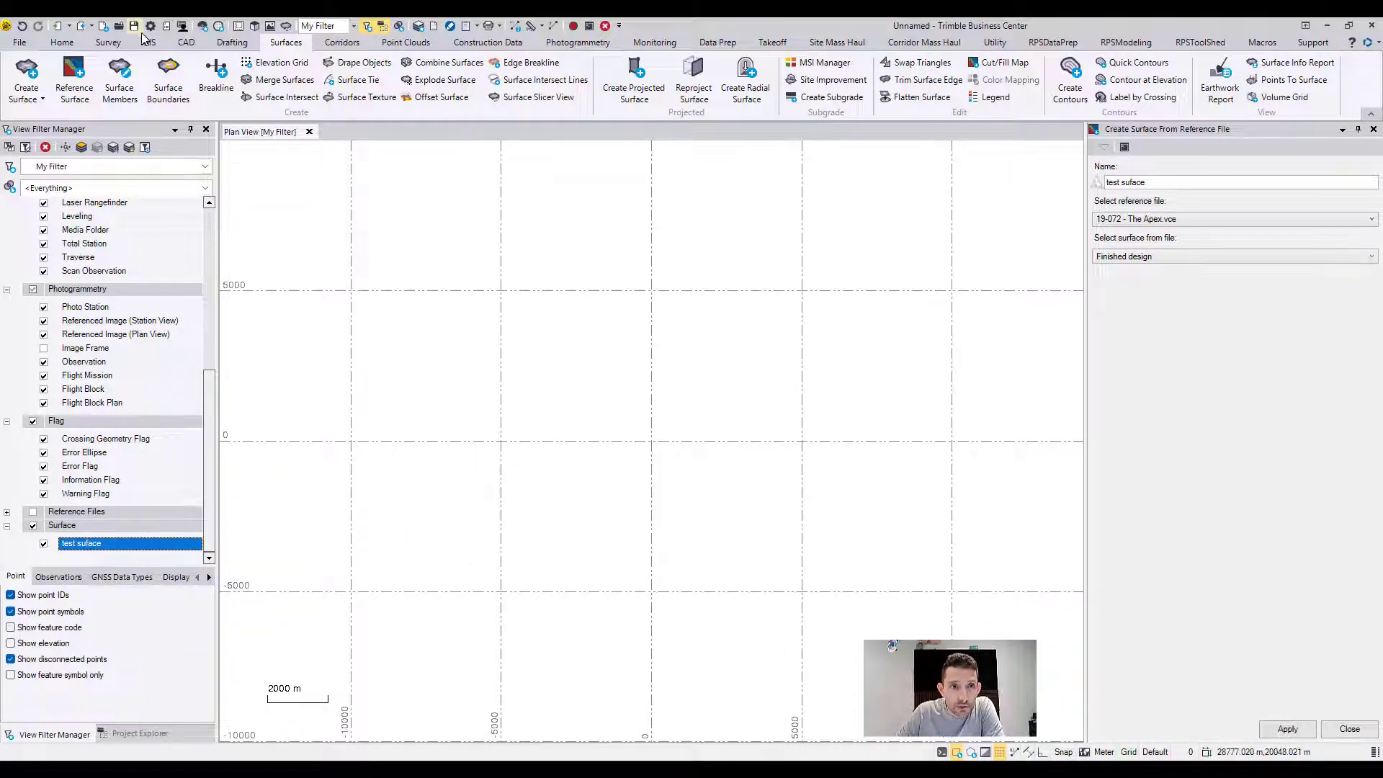
{"action": "left_click", "coordinate": [252, 27]}
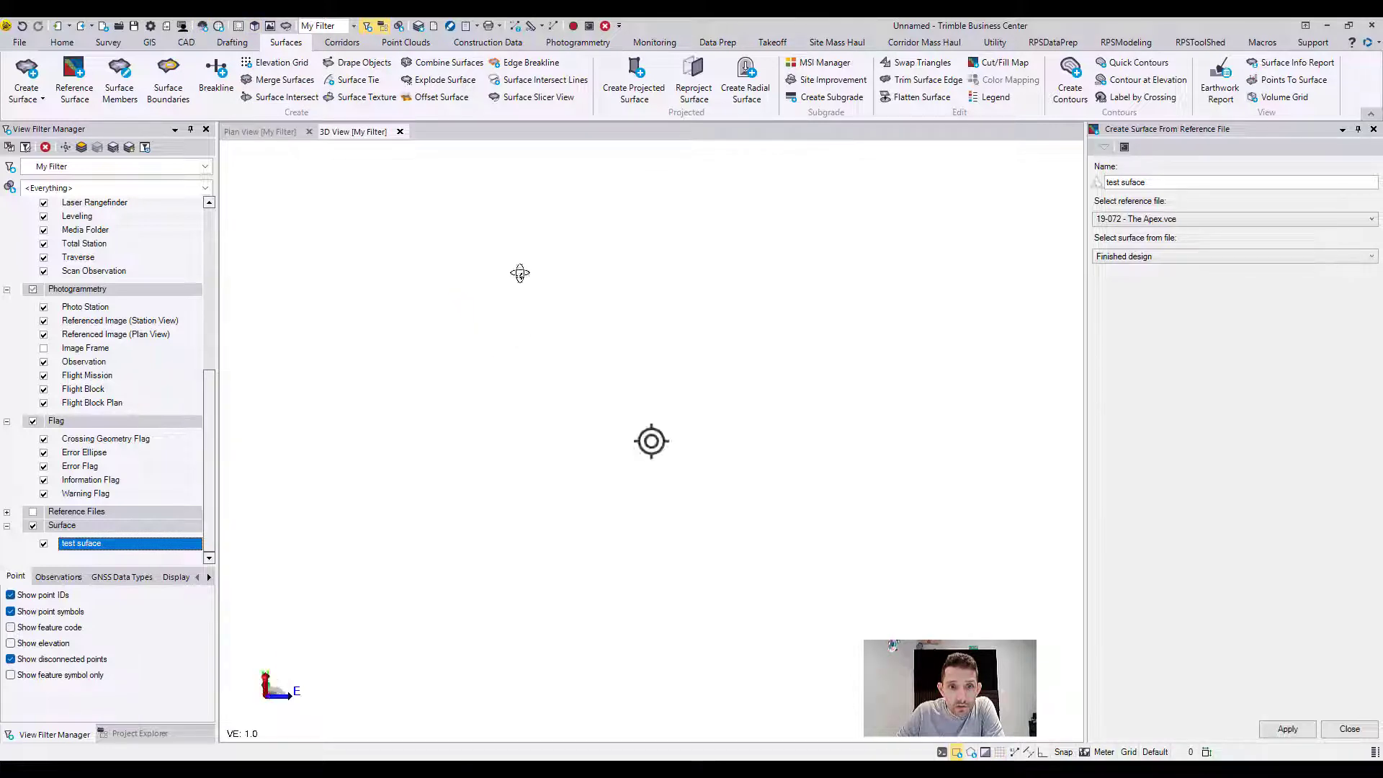
{"action": "left_click", "coordinate": [270, 132]}
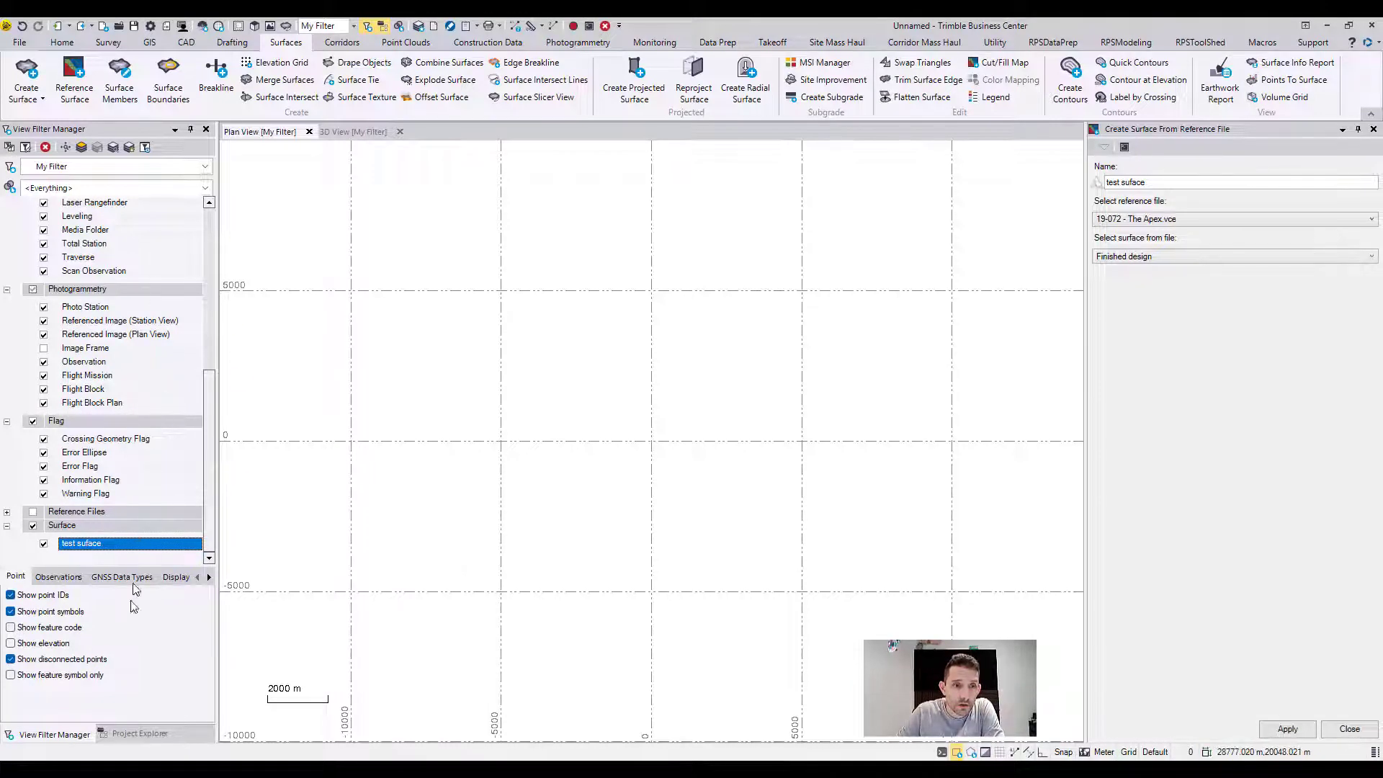
Review test suface and Apex reference file properties, then toggle the file's drawing visible
{"action": "left_click", "coordinate": [133, 733]}
{"action": "right_click", "coordinate": [54, 171]}
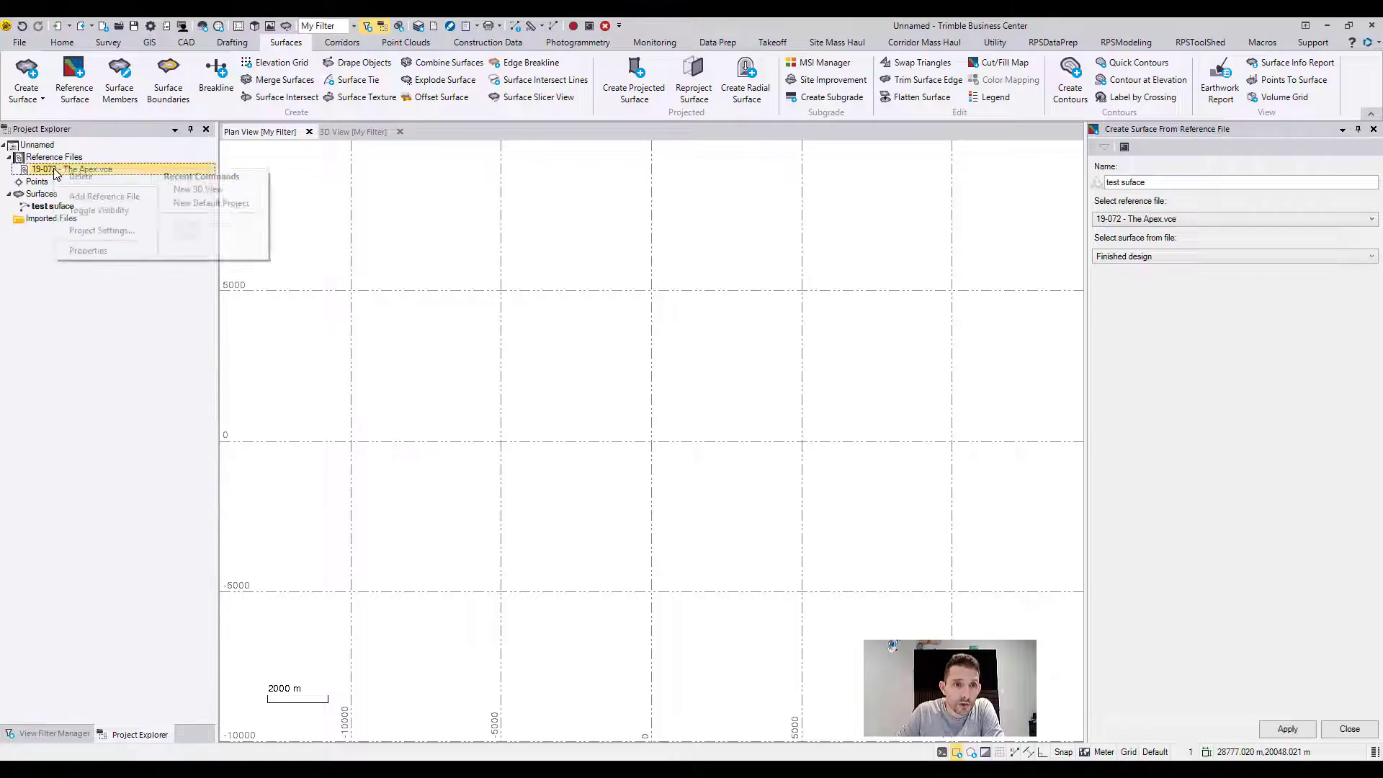
{"action": "right_click", "coordinate": [37, 209]}
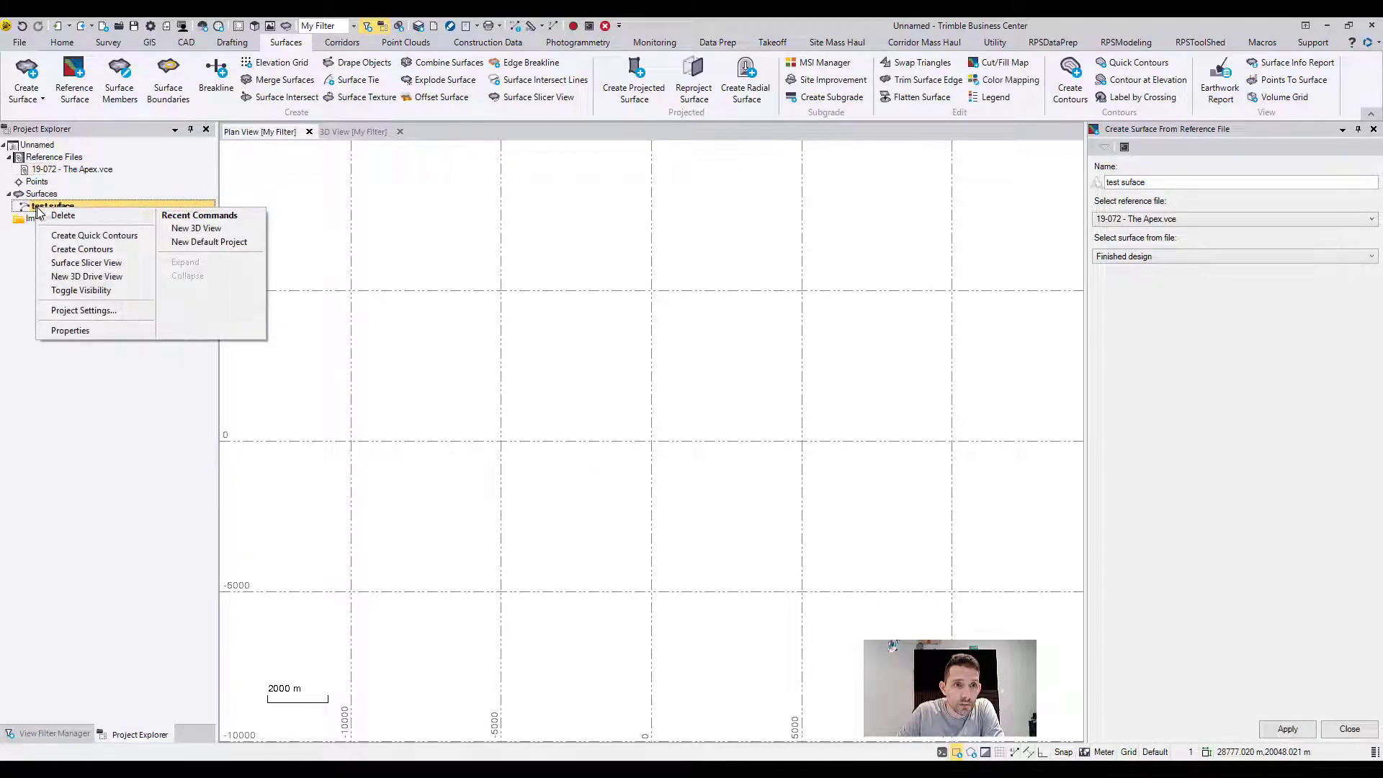
{"action": "left_click", "coordinate": [70, 330]}
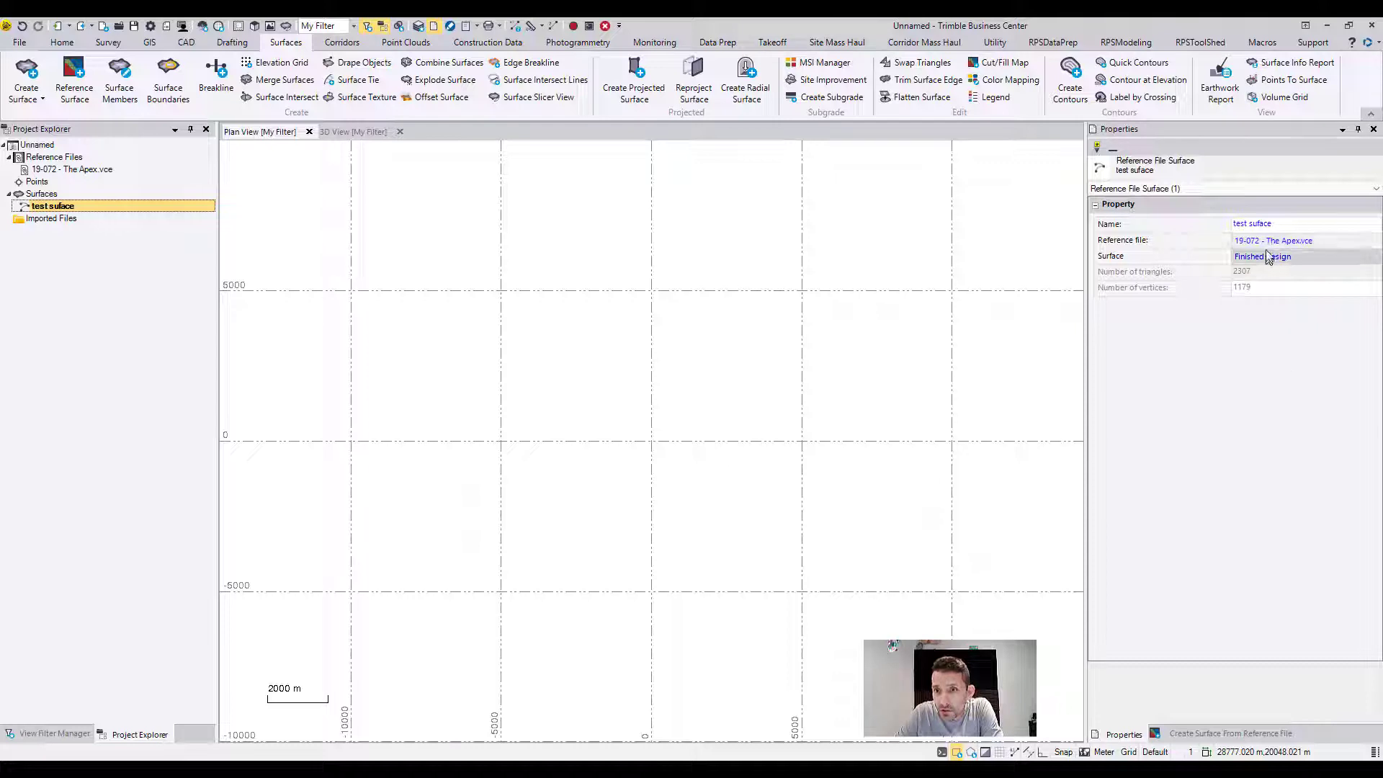
{"action": "left_click", "coordinate": [52, 170]}
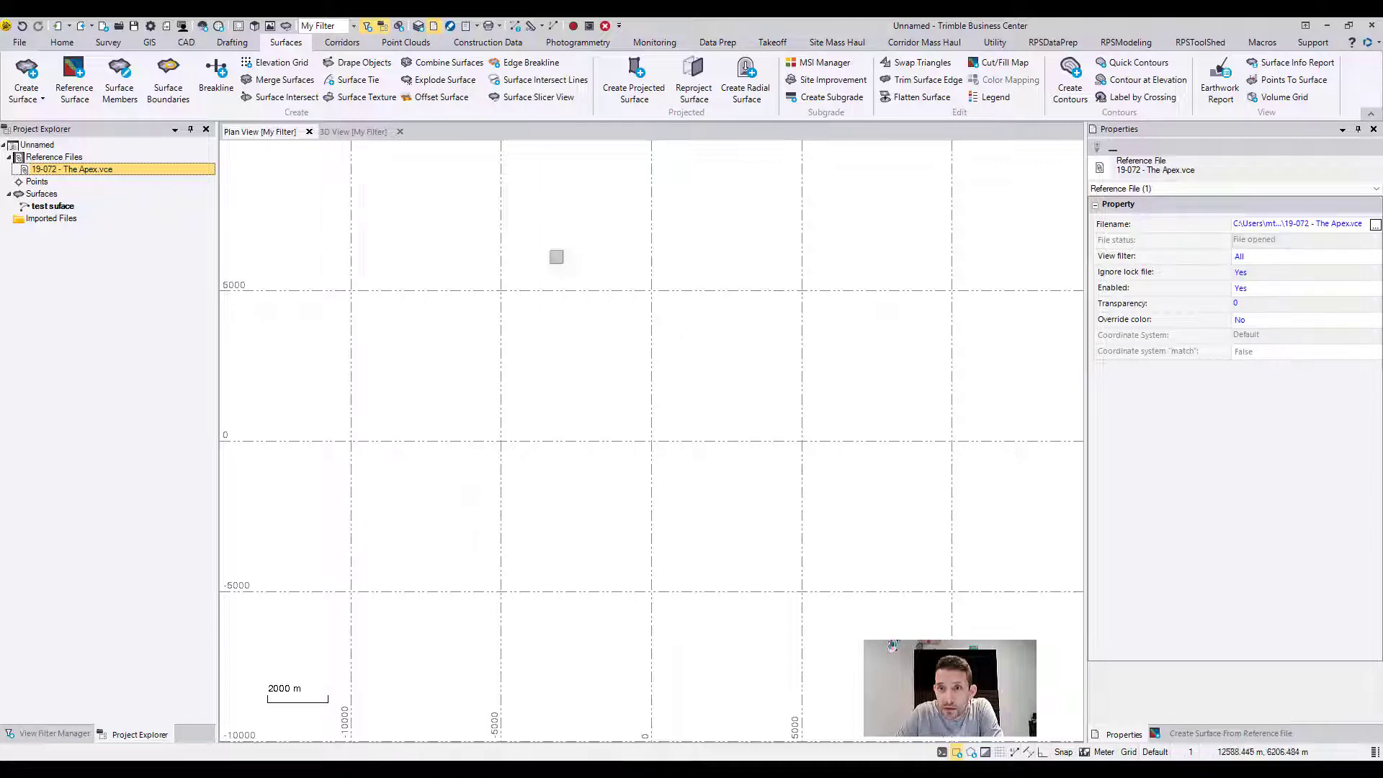
{"action": "right_click", "coordinate": [68, 171]}
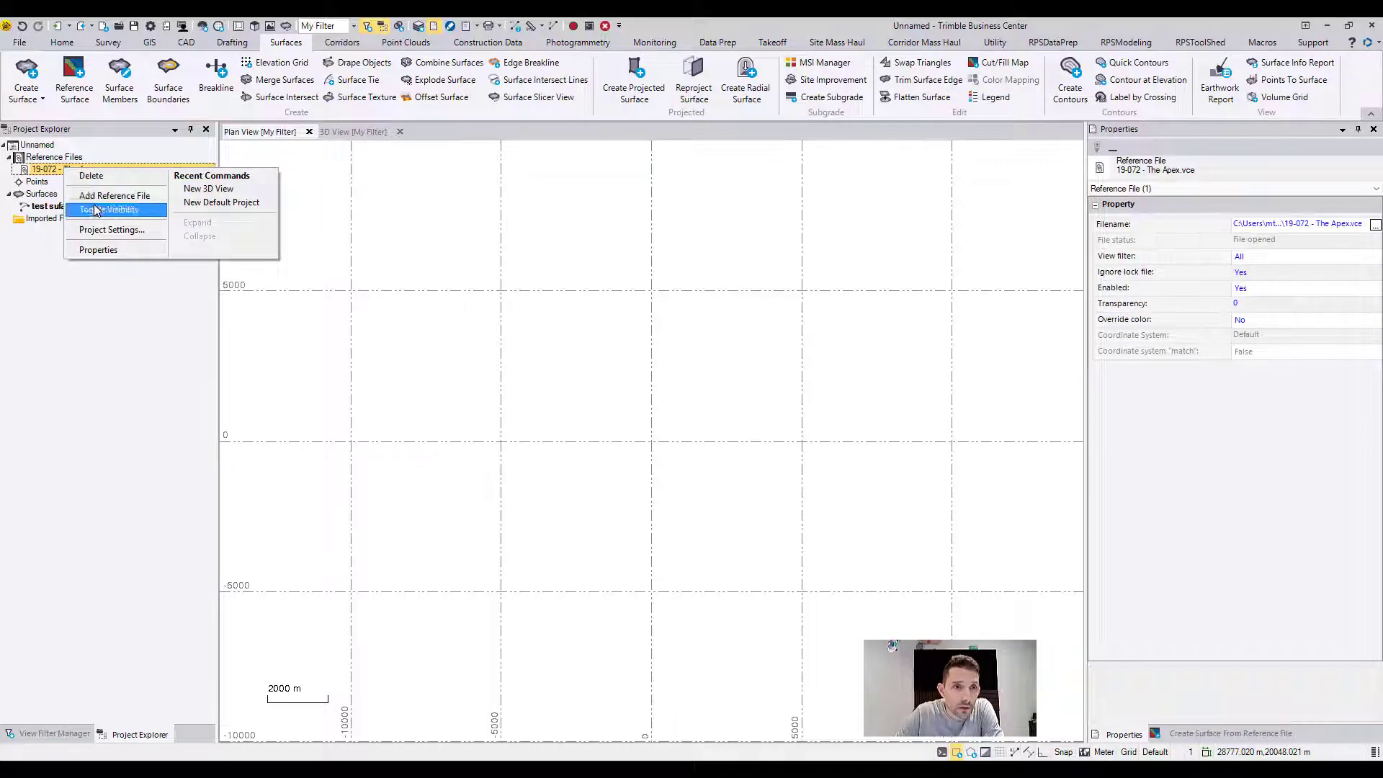
{"action": "left_click", "coordinate": [96, 211]}
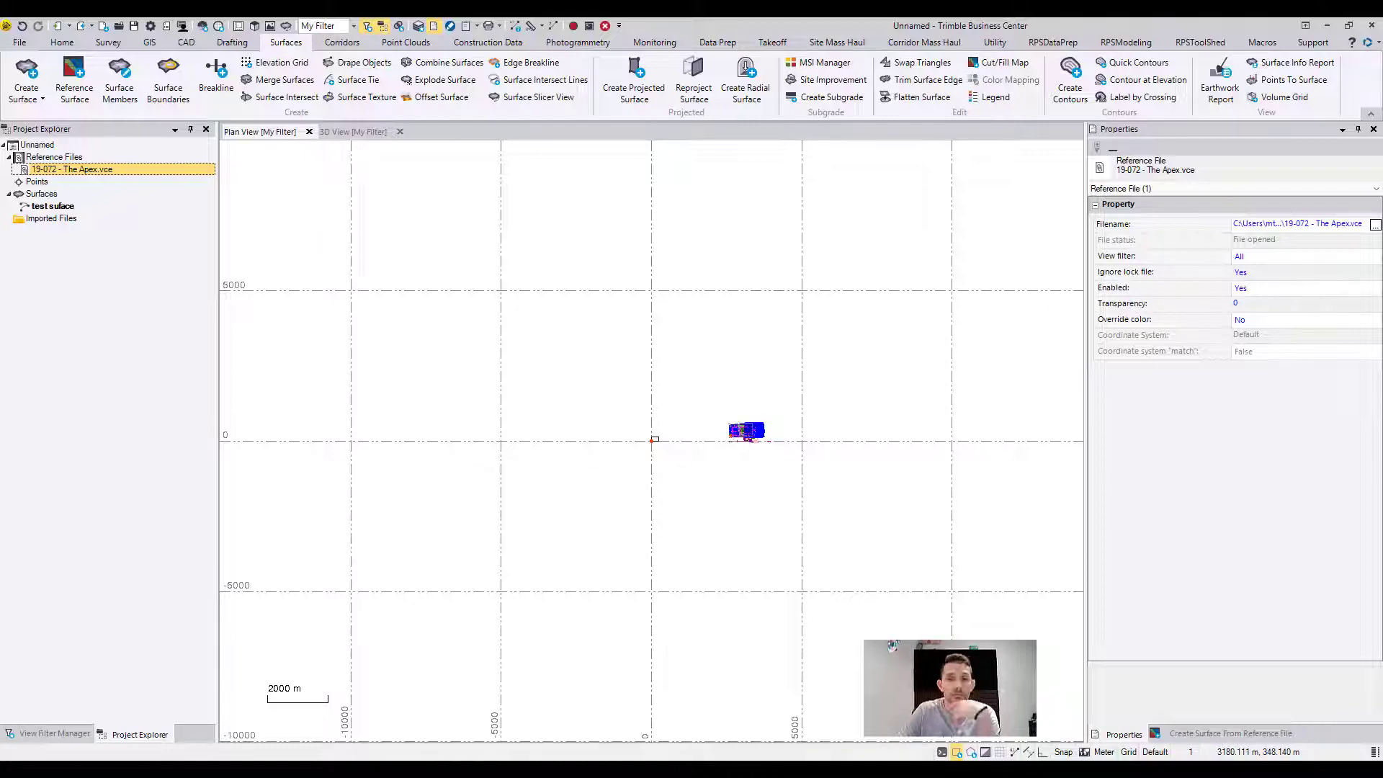
{"action": "scroll", "coordinate": [754, 430], "scroll_direction": "up", "scroll_amount": 5}
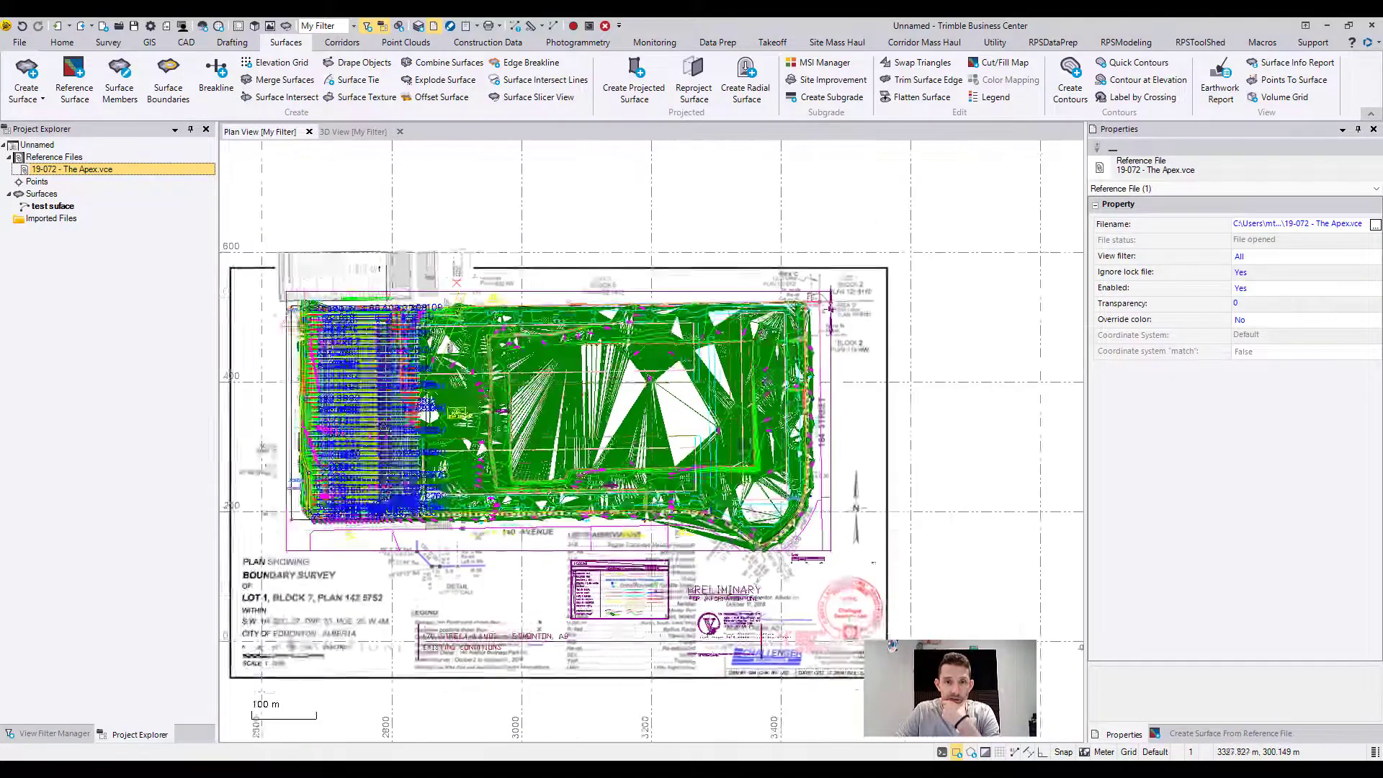
{"action": "scroll", "coordinate": [648, 419], "scroll_direction": "up", "scroll_amount": 3}
Clear the selection, visit View Filter Manager, then display test suface's properties in Project Explorer
{"action": "left_click", "coordinate": [662, 438]}
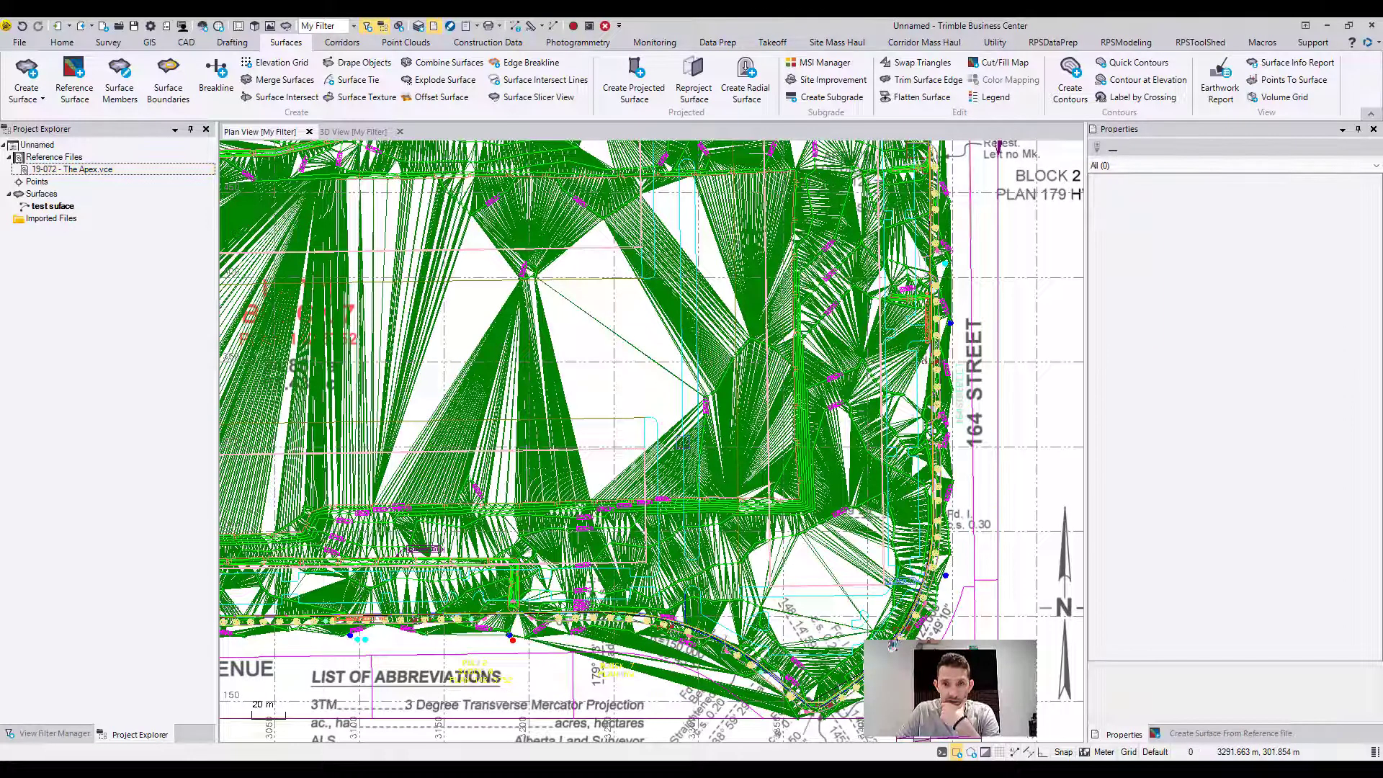
{"action": "left_click", "coordinate": [22, 735]}
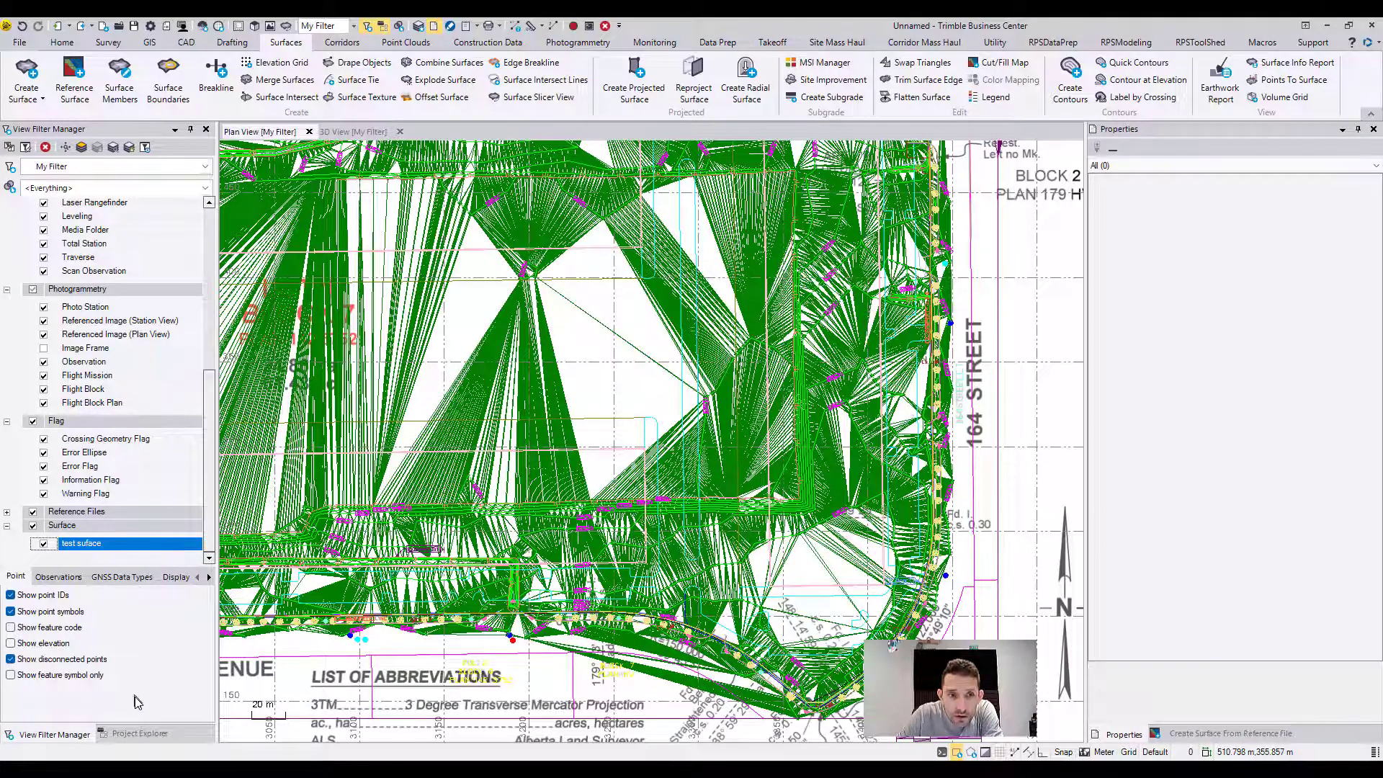
{"action": "left_click", "coordinate": [141, 734]}
{"action": "left_click", "coordinate": [43, 207]}
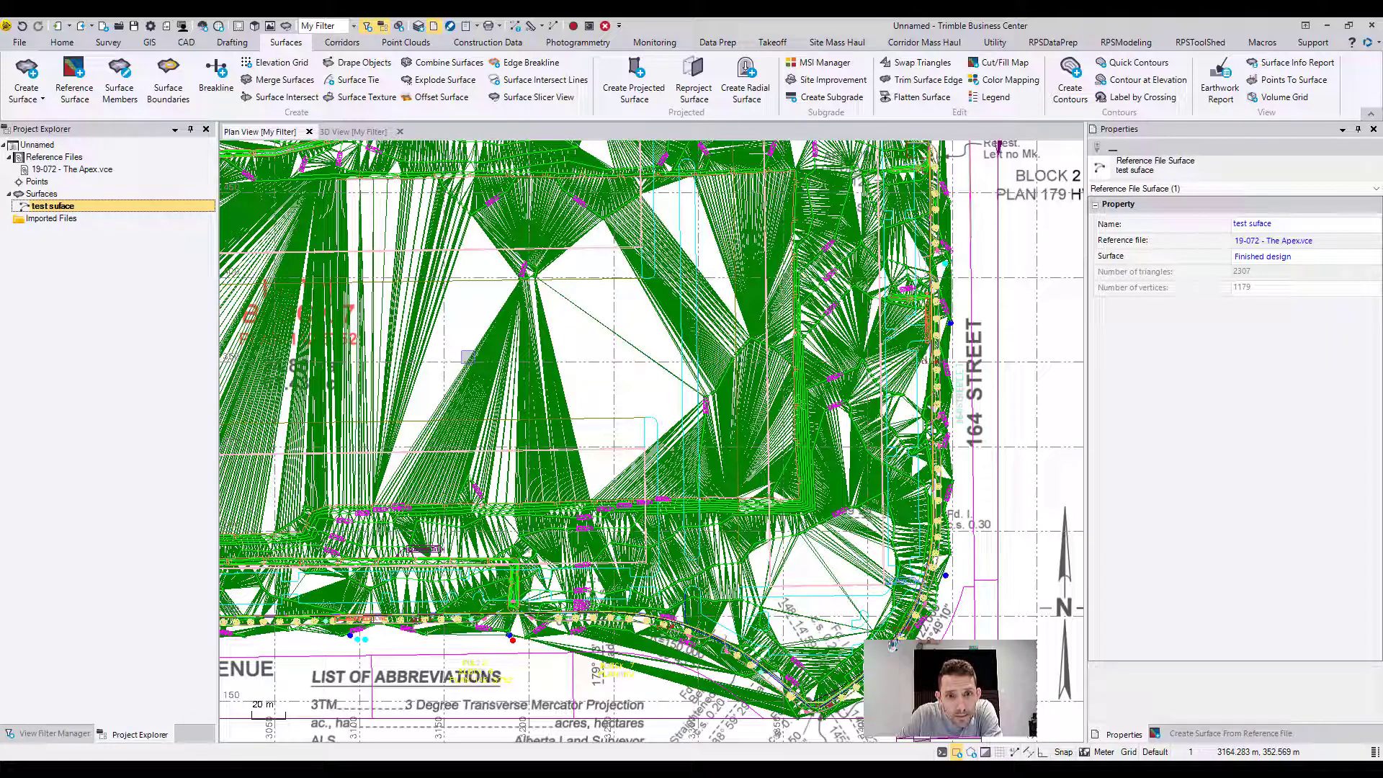
{"action": "scroll", "coordinate": [465, 357], "scroll_direction": "down", "scroll_amount": 5}
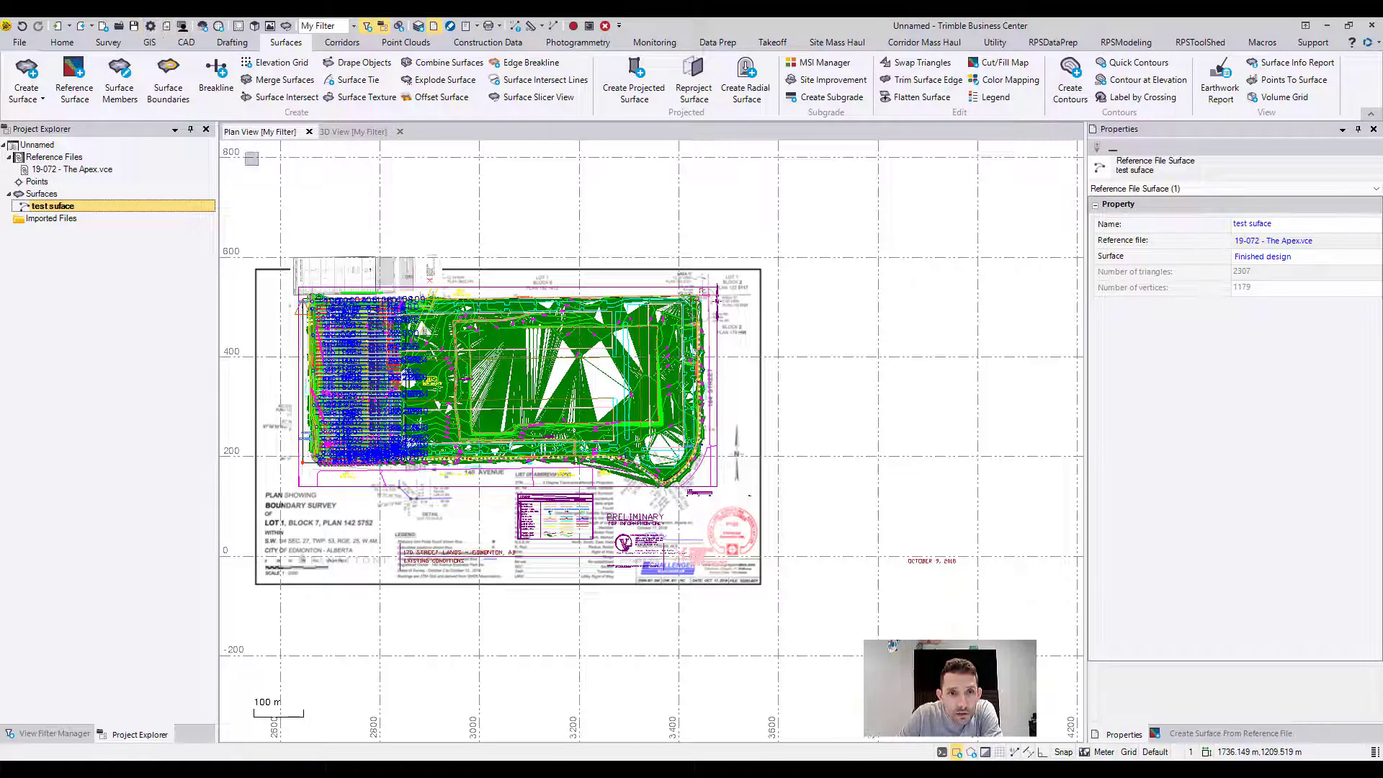
Set the Apex reference file's view filter to My Filter
{"action": "left_click", "coordinate": [51, 171]}
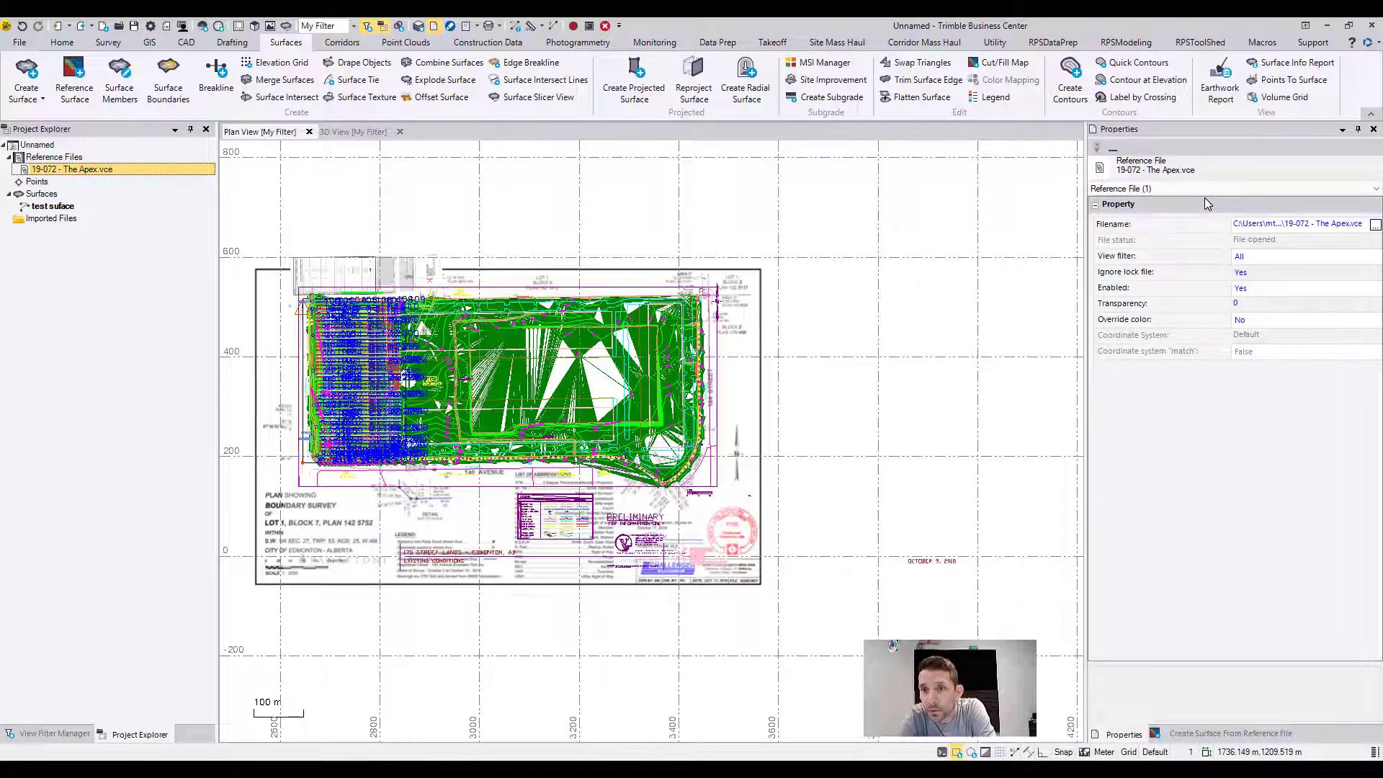
{"action": "left_click", "coordinate": [1276, 256]}
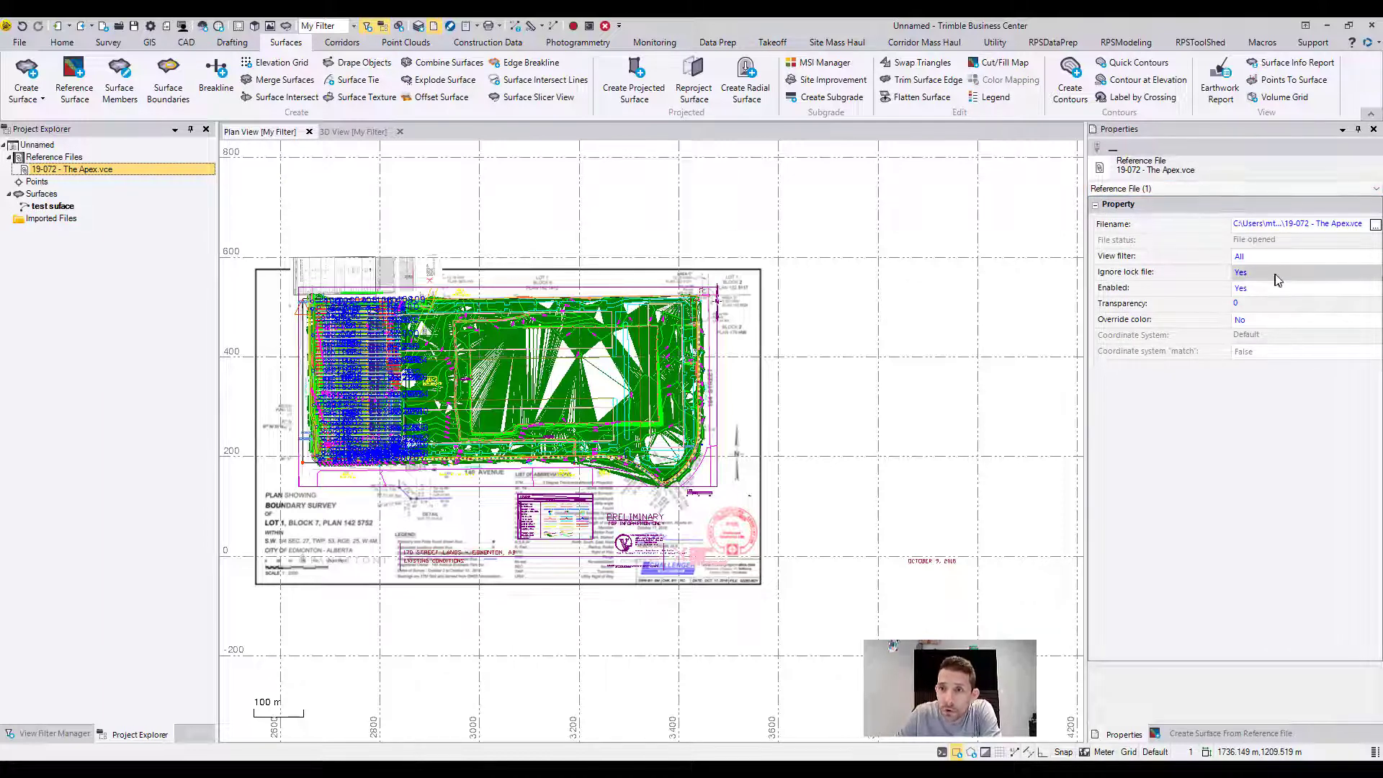
{"action": "left_click", "coordinate": [1271, 288]}
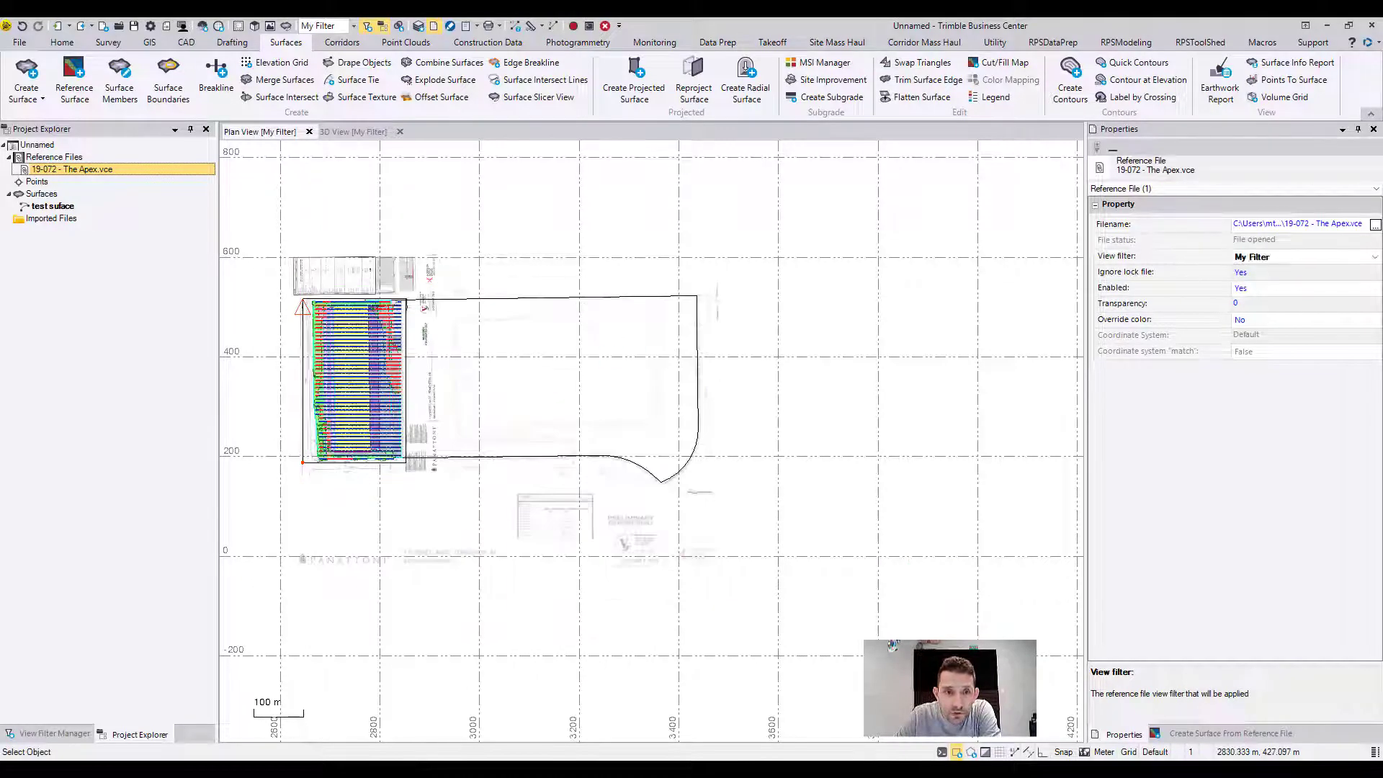
{"action": "middle_click_drag", "start_coordinate": [384, 346], "coordinate": [605, 352]}
{"action": "scroll", "coordinate": [605, 351], "scroll_direction": "up", "scroll_amount": 3}
{"action": "scroll", "coordinate": [605, 351], "scroll_direction": "up", "scroll_amount": 3}
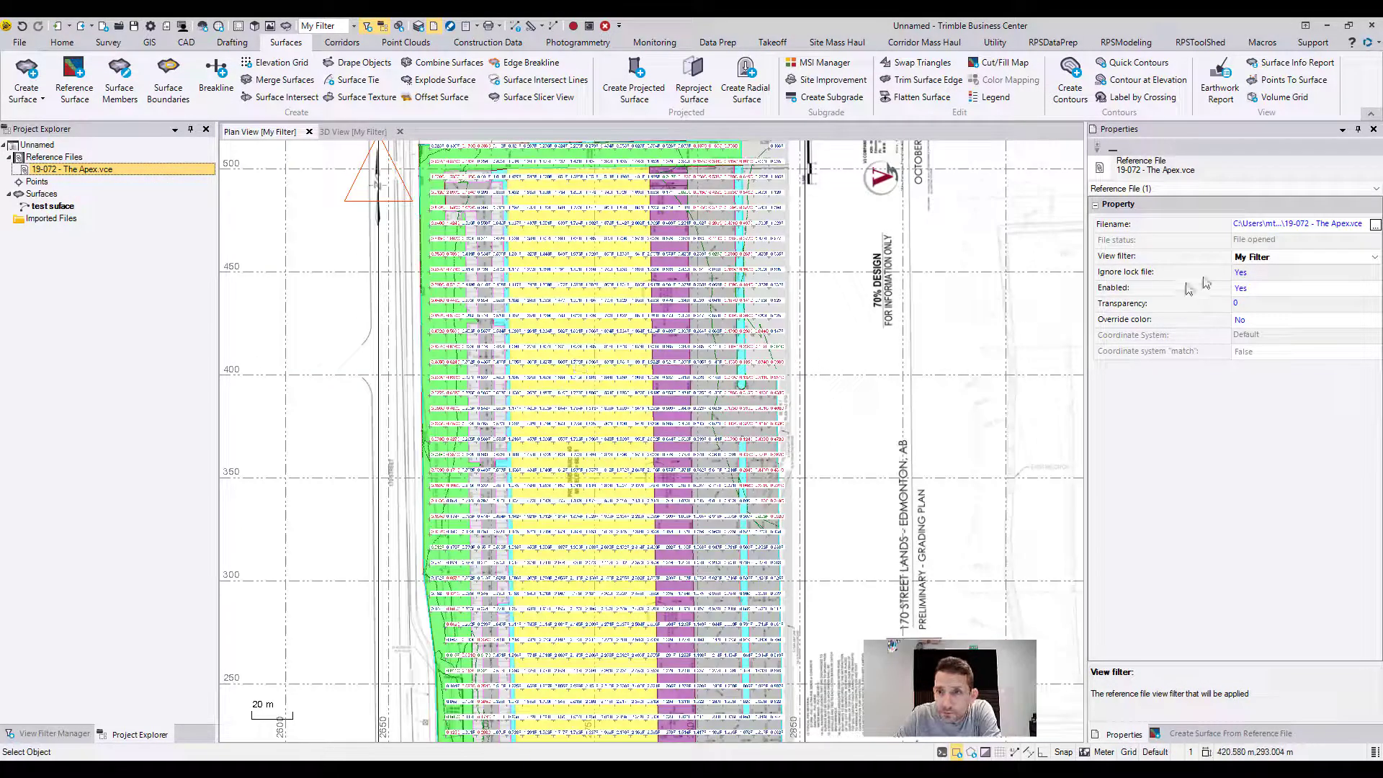
Set its transparency to 65 and switch Override color to Yes, then back to No
{"action": "left_click", "coordinate": [1251, 303]}
{"action": "type", "text": "65"}
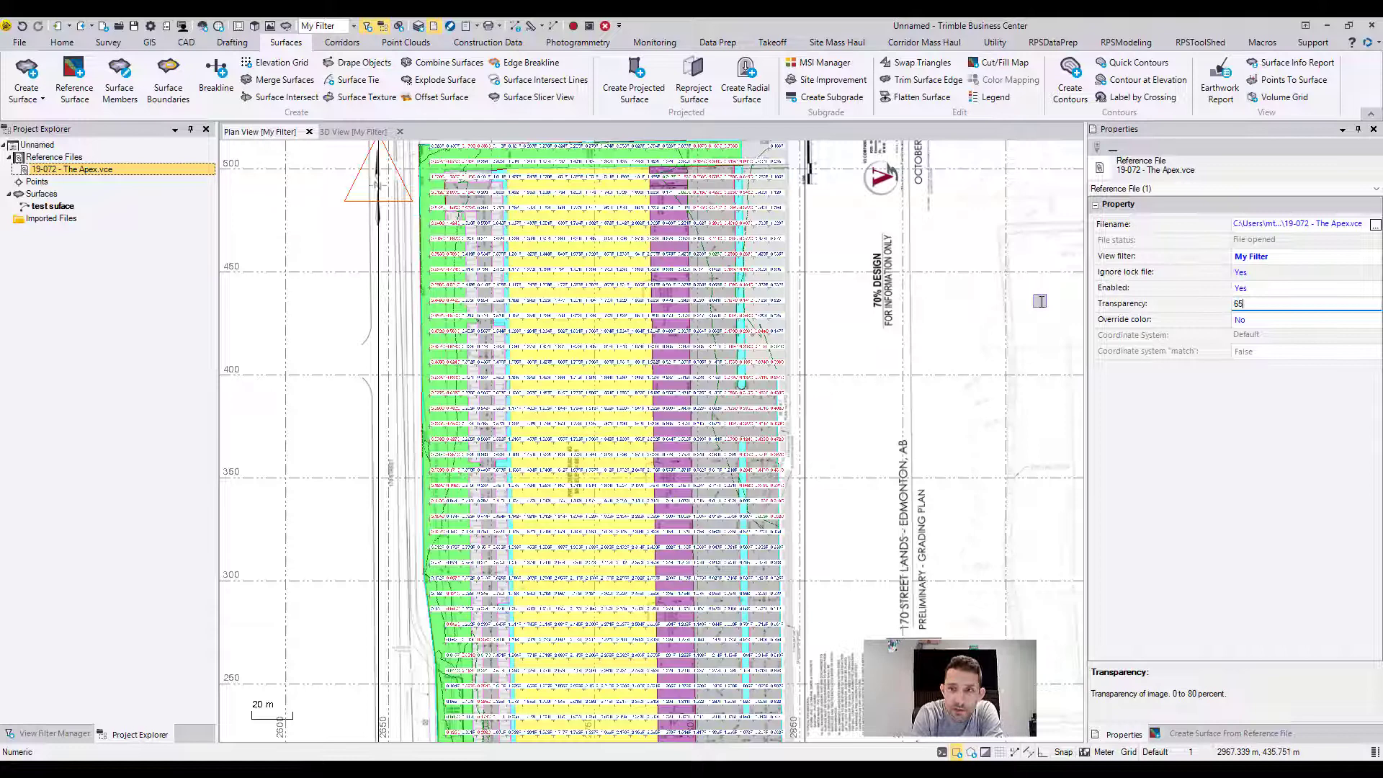
{"action": "key", "text": "Return"}
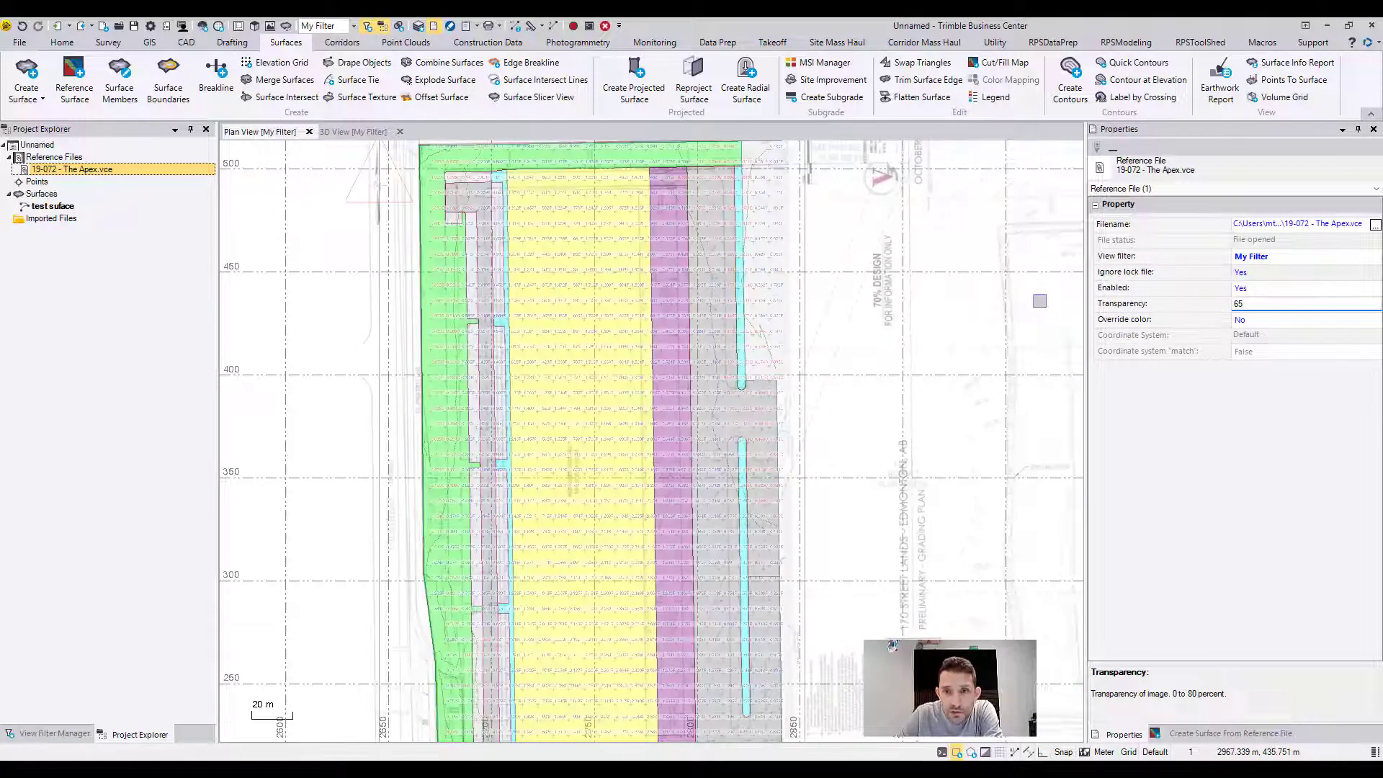
{"action": "left_click", "coordinate": [1259, 321]}
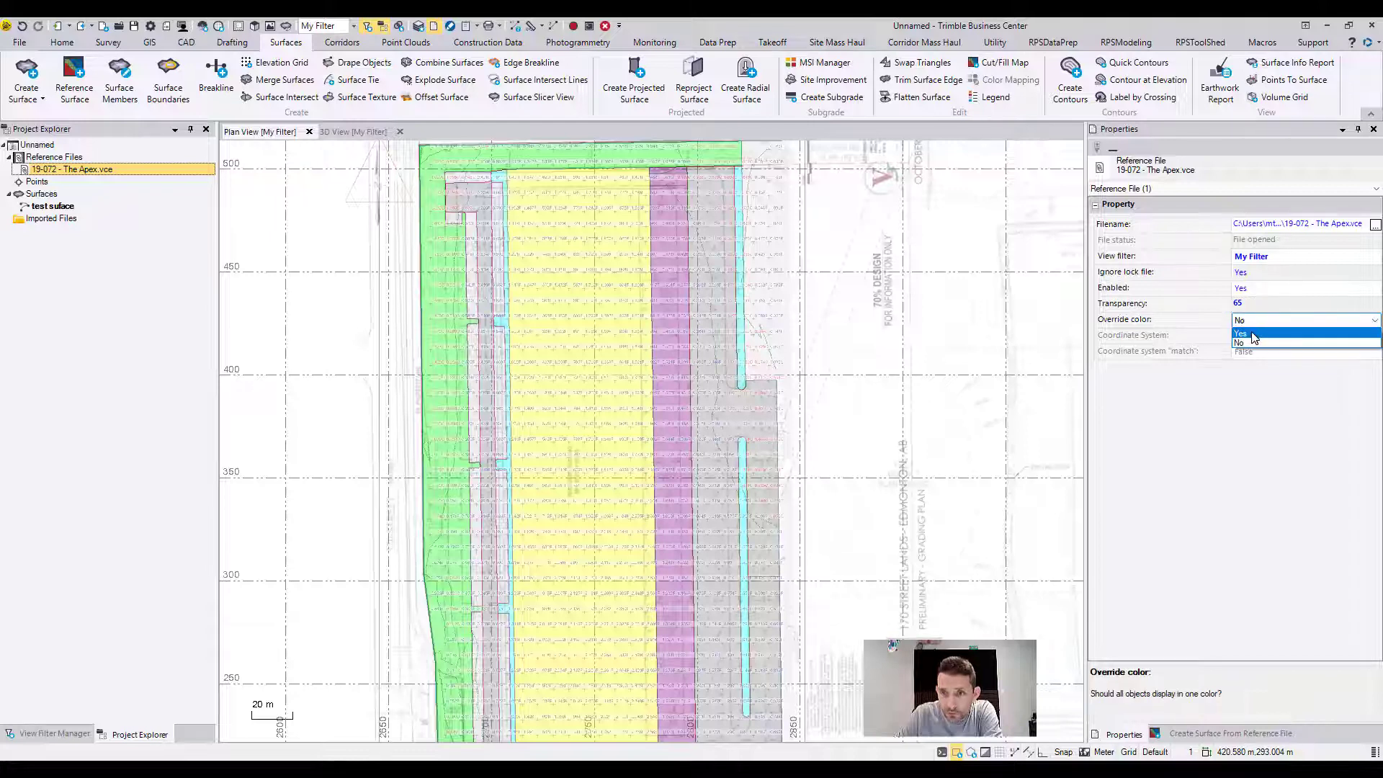
{"action": "left_click", "coordinate": [1245, 337]}
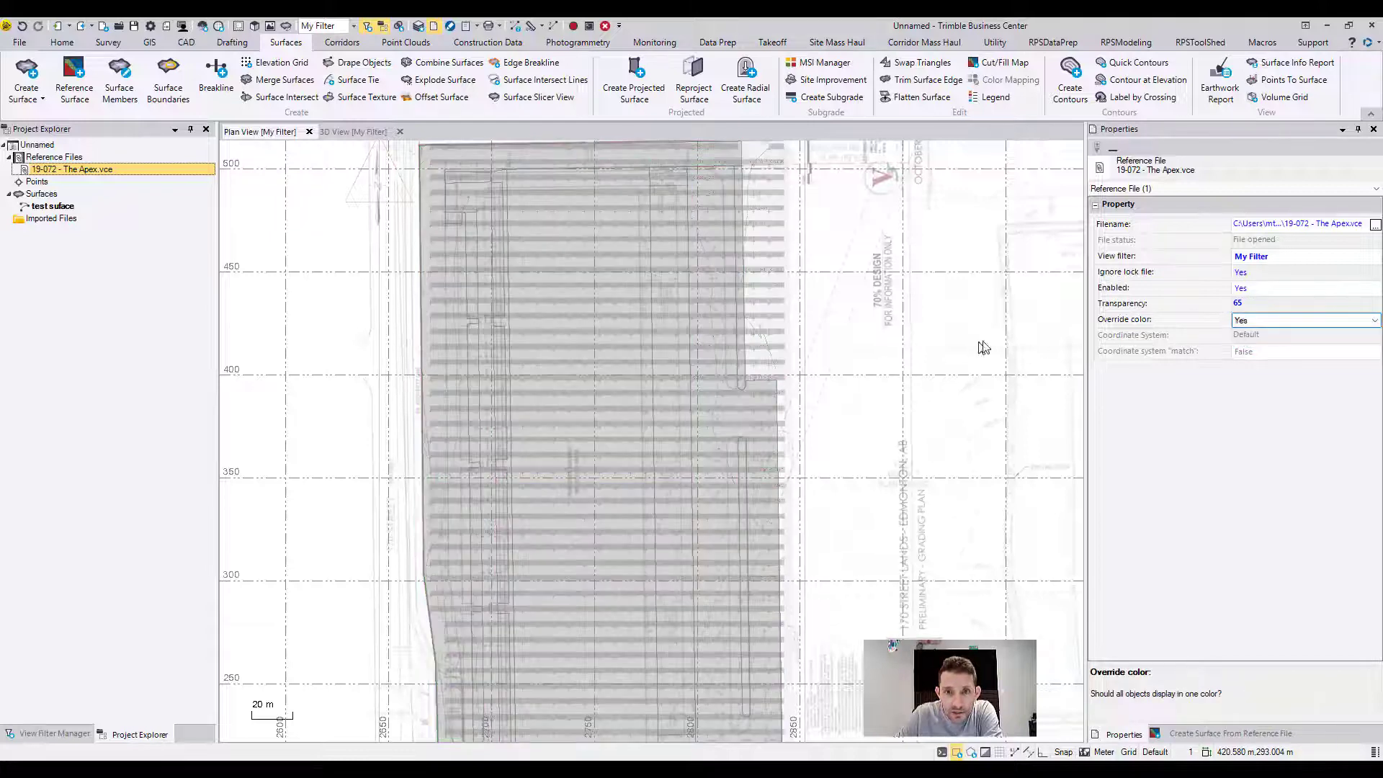
{"action": "left_click", "coordinate": [1258, 323]}
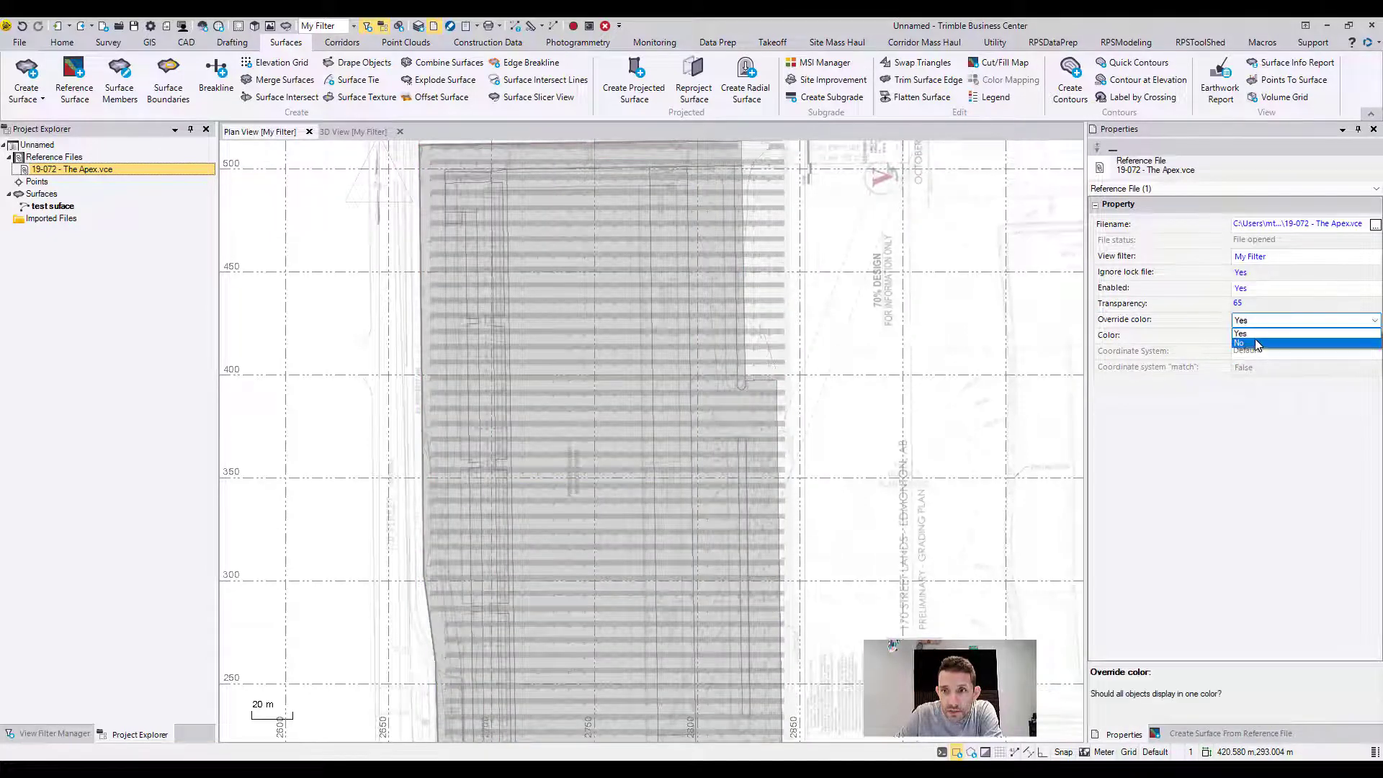
{"action": "left_click", "coordinate": [1255, 340]}
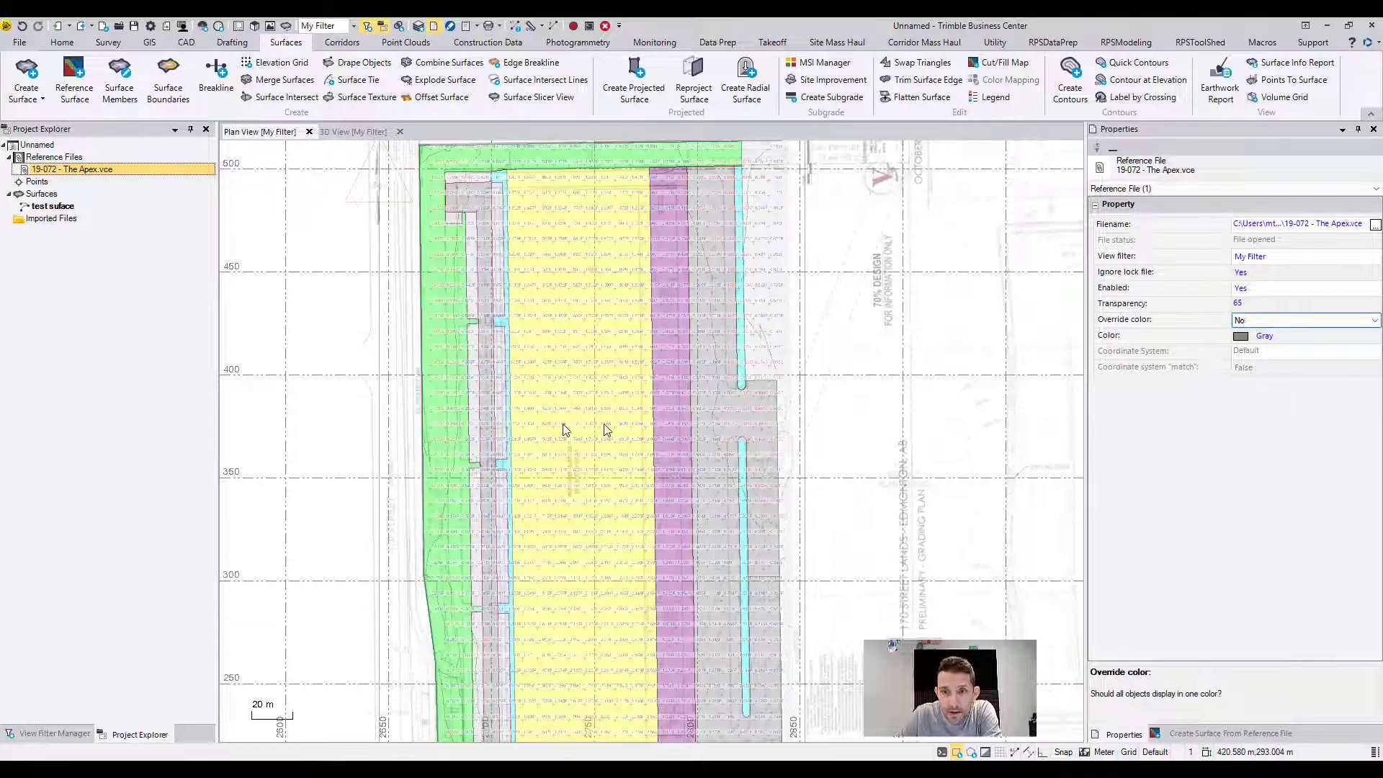
{"action": "scroll", "coordinate": [571, 417], "scroll_direction": "down", "scroll_amount": 2}
{"action": "scroll", "coordinate": [570, 417], "scroll_direction": "down", "scroll_amount": 1}
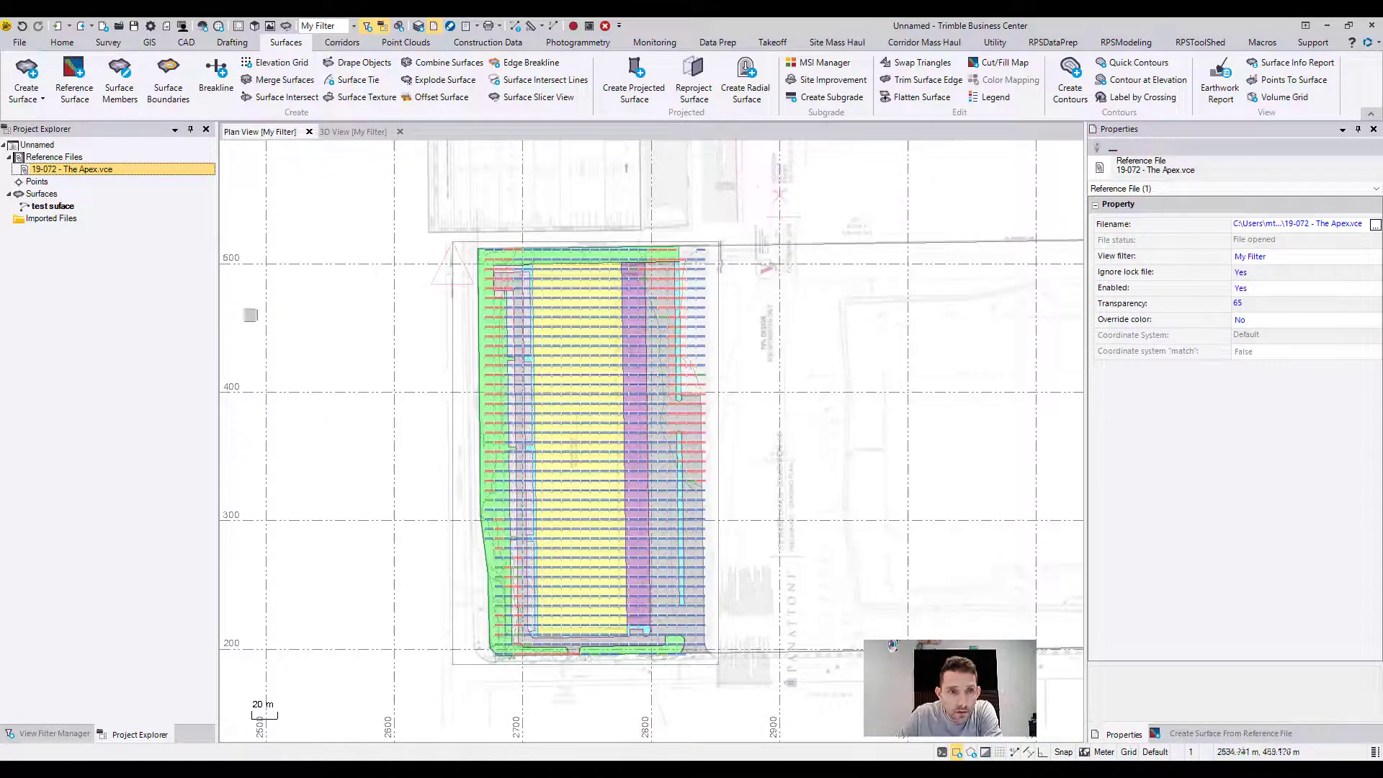
Draw a three-point CAD polyline over the building area with auto-close set to Always
{"action": "left_click", "coordinate": [60, 733]}
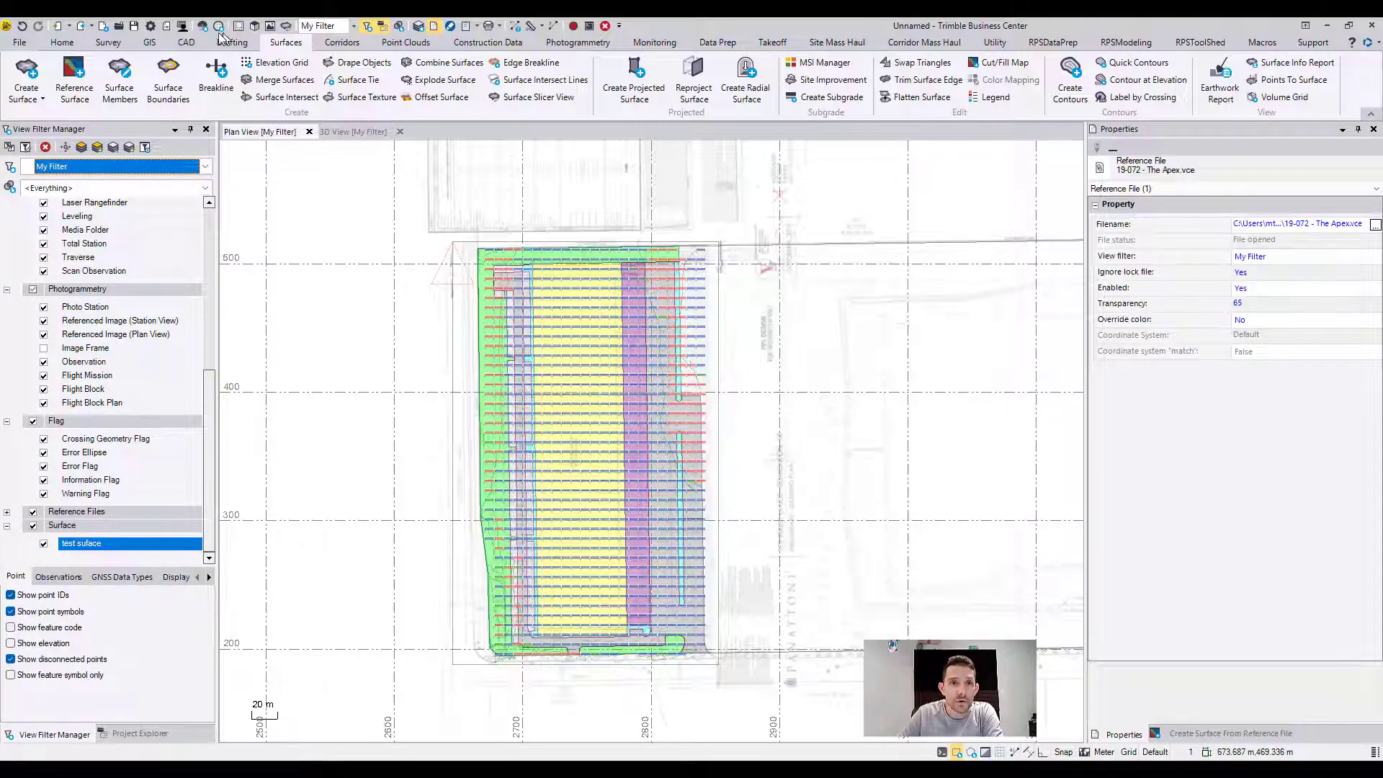
{"action": "left_click", "coordinate": [187, 44]}
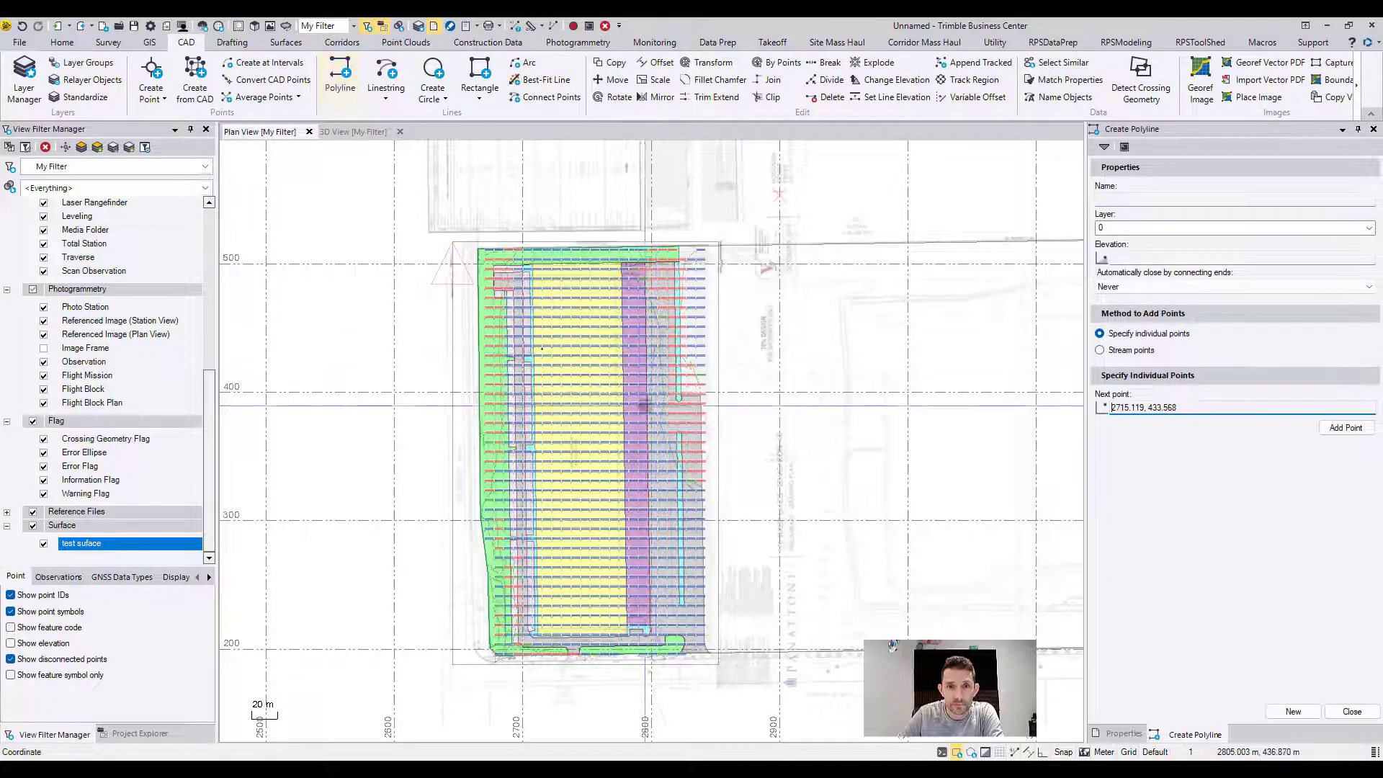
{"action": "left_click", "coordinate": [653, 350]}
{"action": "left_click", "coordinate": [649, 537]}
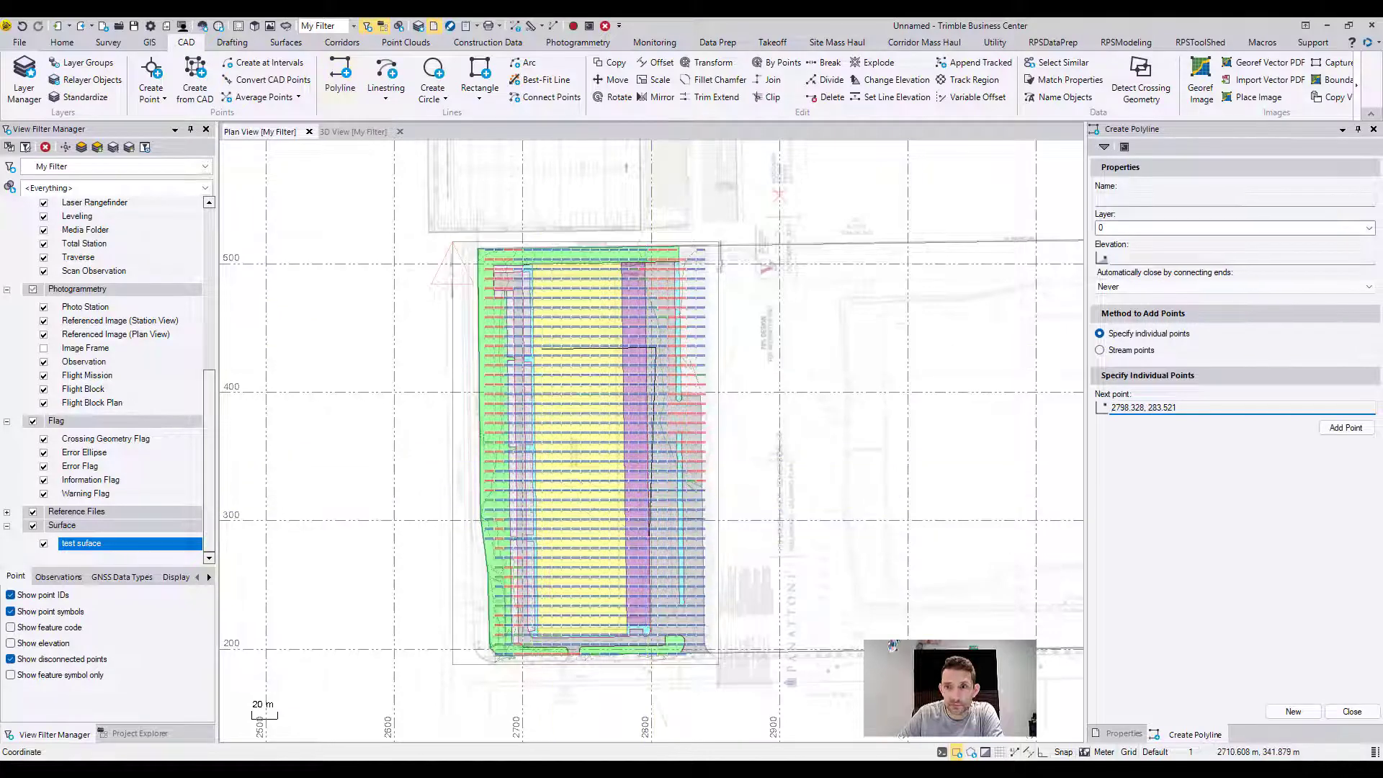
{"action": "left_click", "coordinate": [1132, 287]}
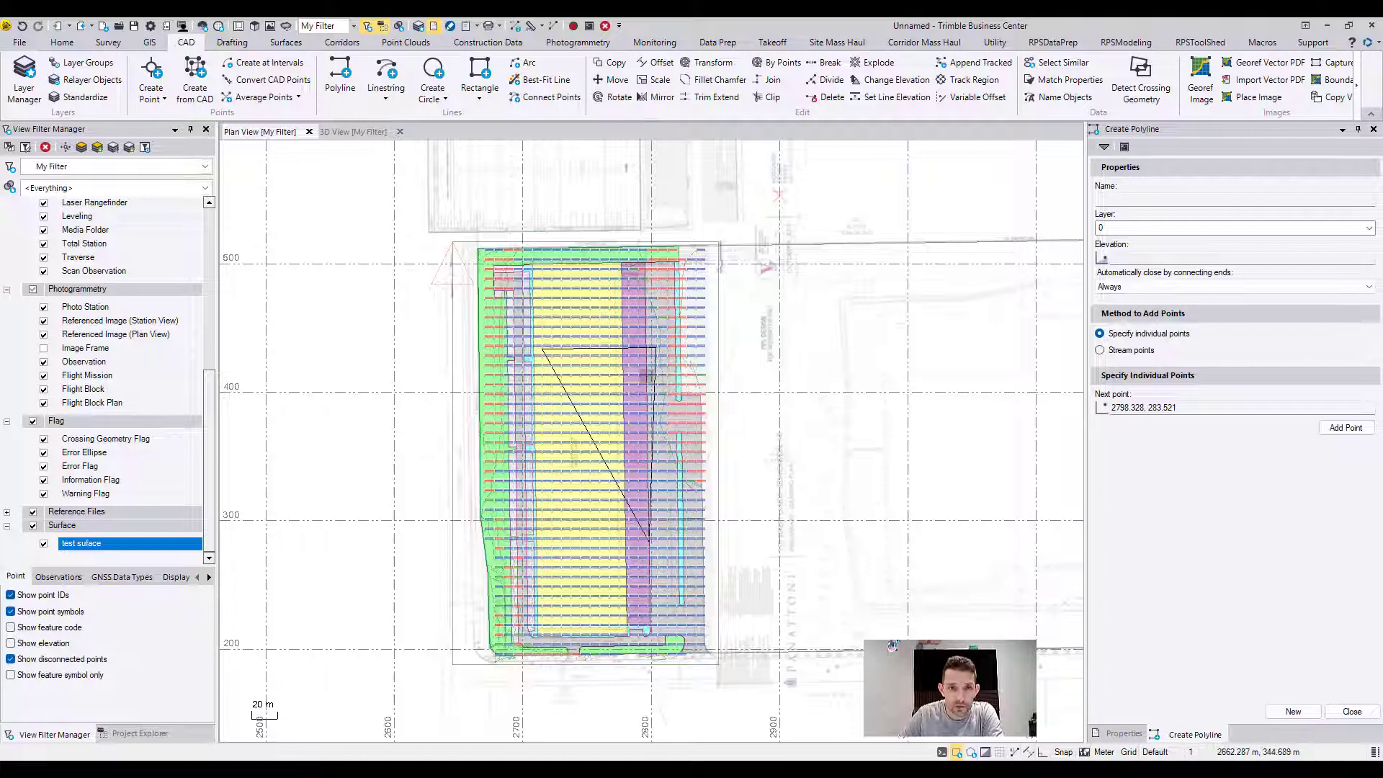
{"action": "right_click", "coordinate": [593, 412]}
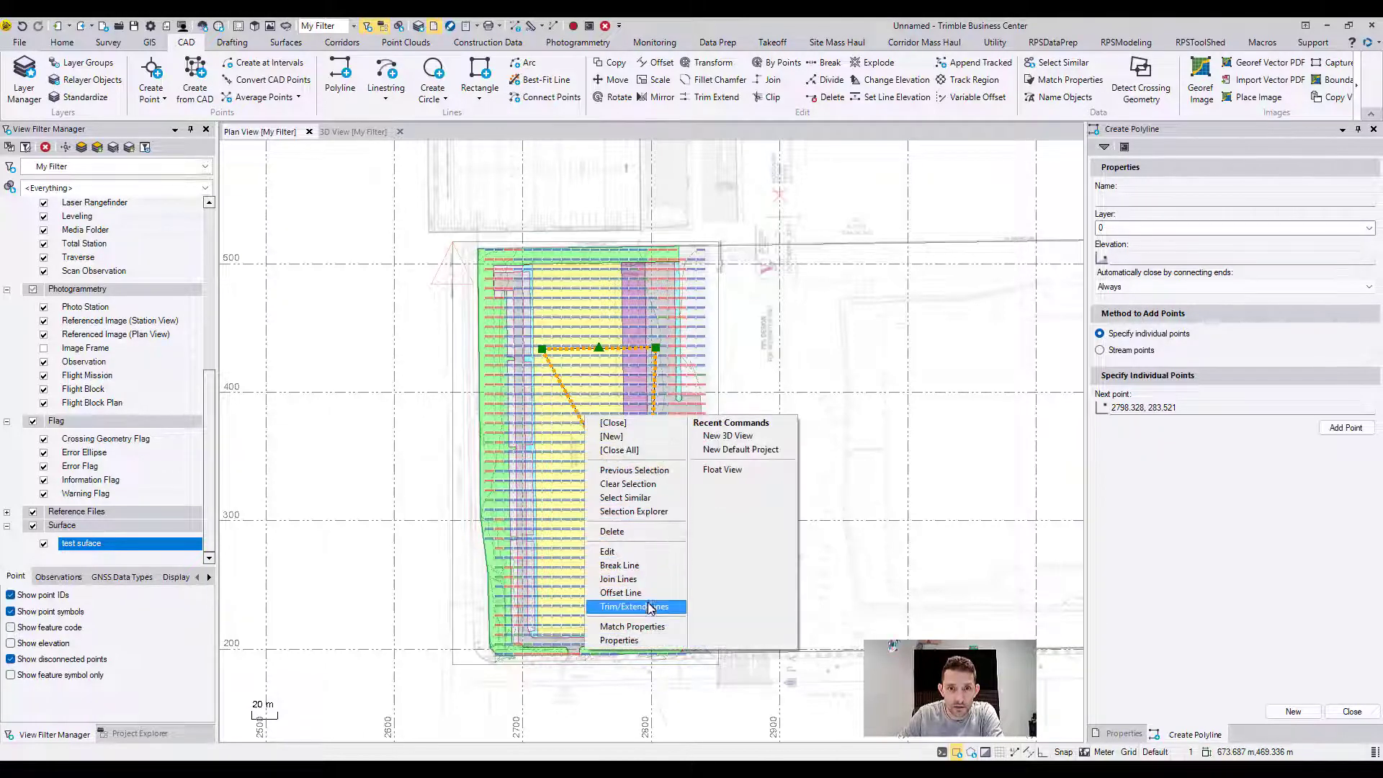
Set the triangular polyline's elevation to 500
{"action": "left_click", "coordinate": [632, 640]}
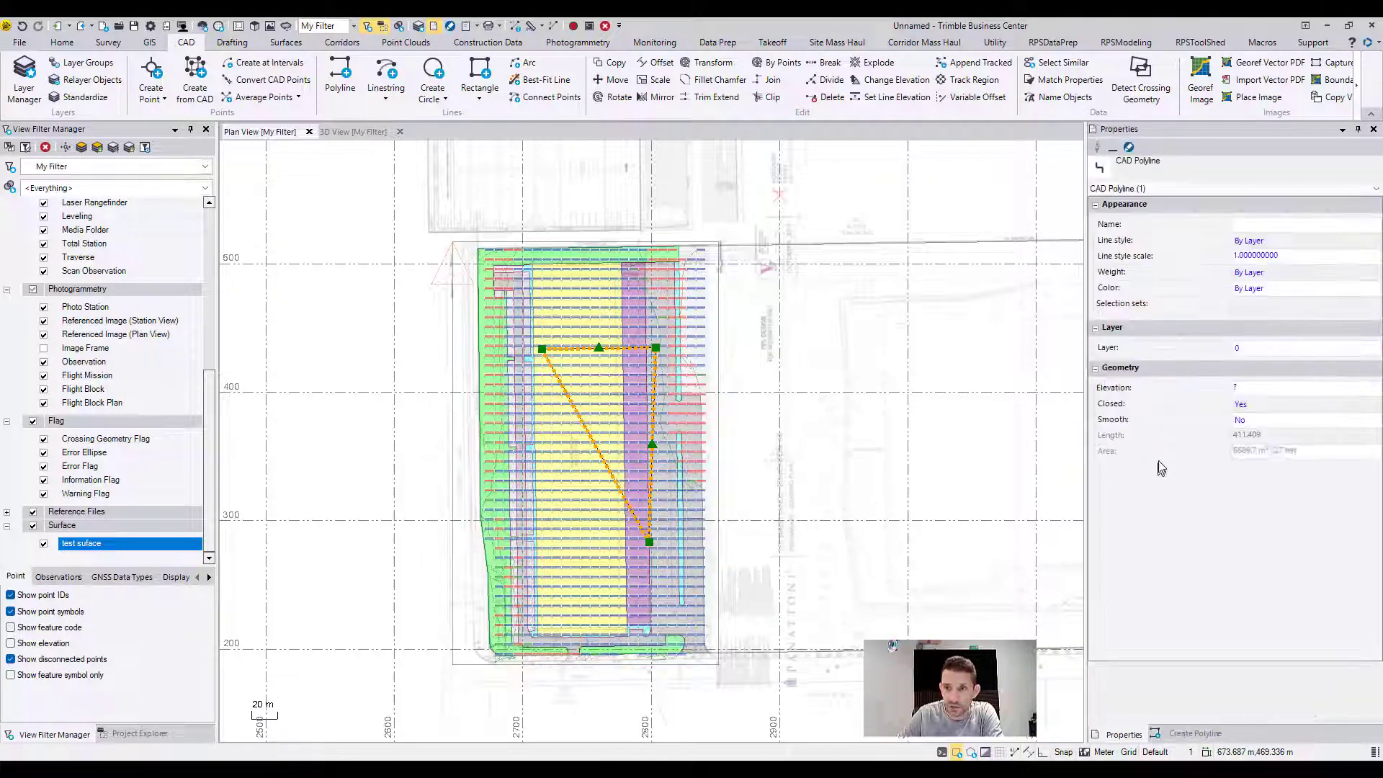
{"action": "left_click", "coordinate": [1251, 387]}
{"action": "scroll", "coordinate": [594, 419], "scroll_direction": "up", "scroll_amount": 5}
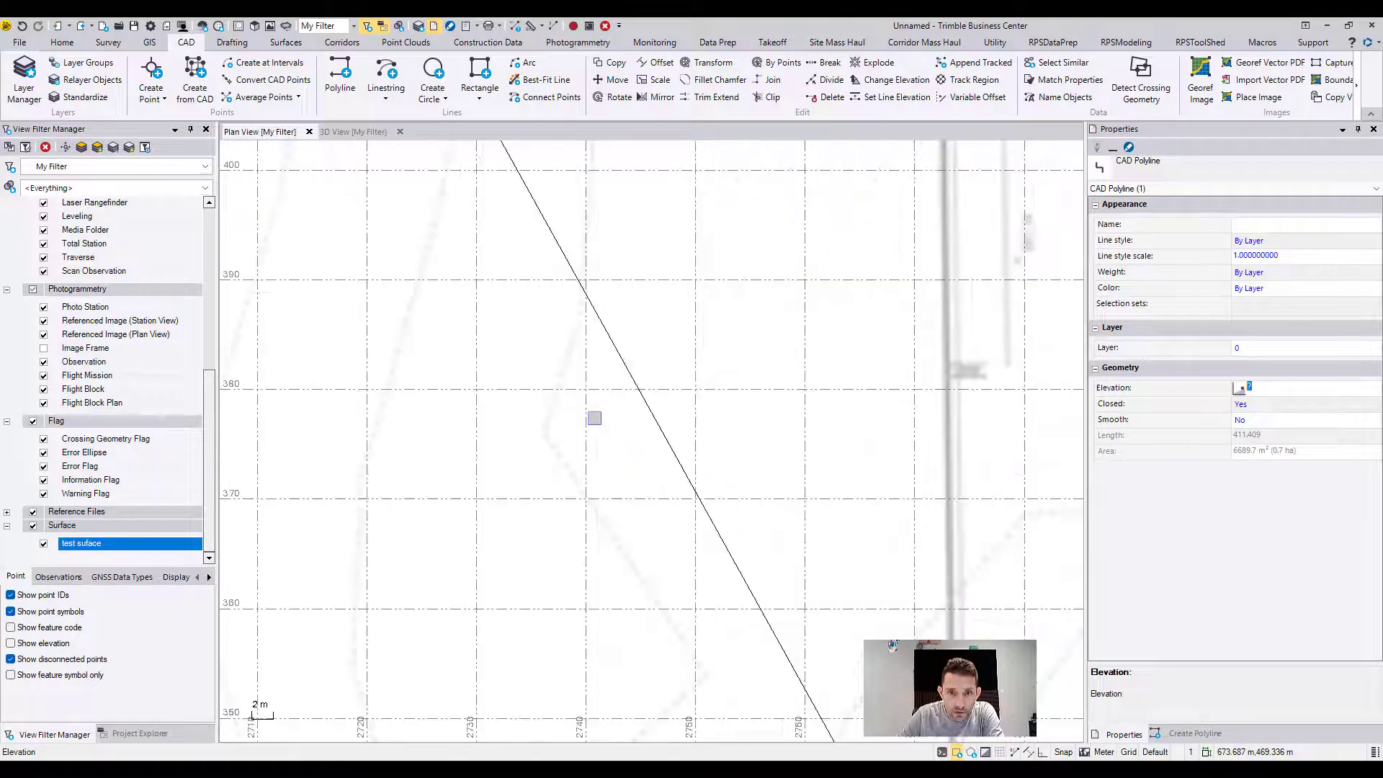
{"action": "scroll", "coordinate": [595, 418], "scroll_direction": "up", "scroll_amount": 2}
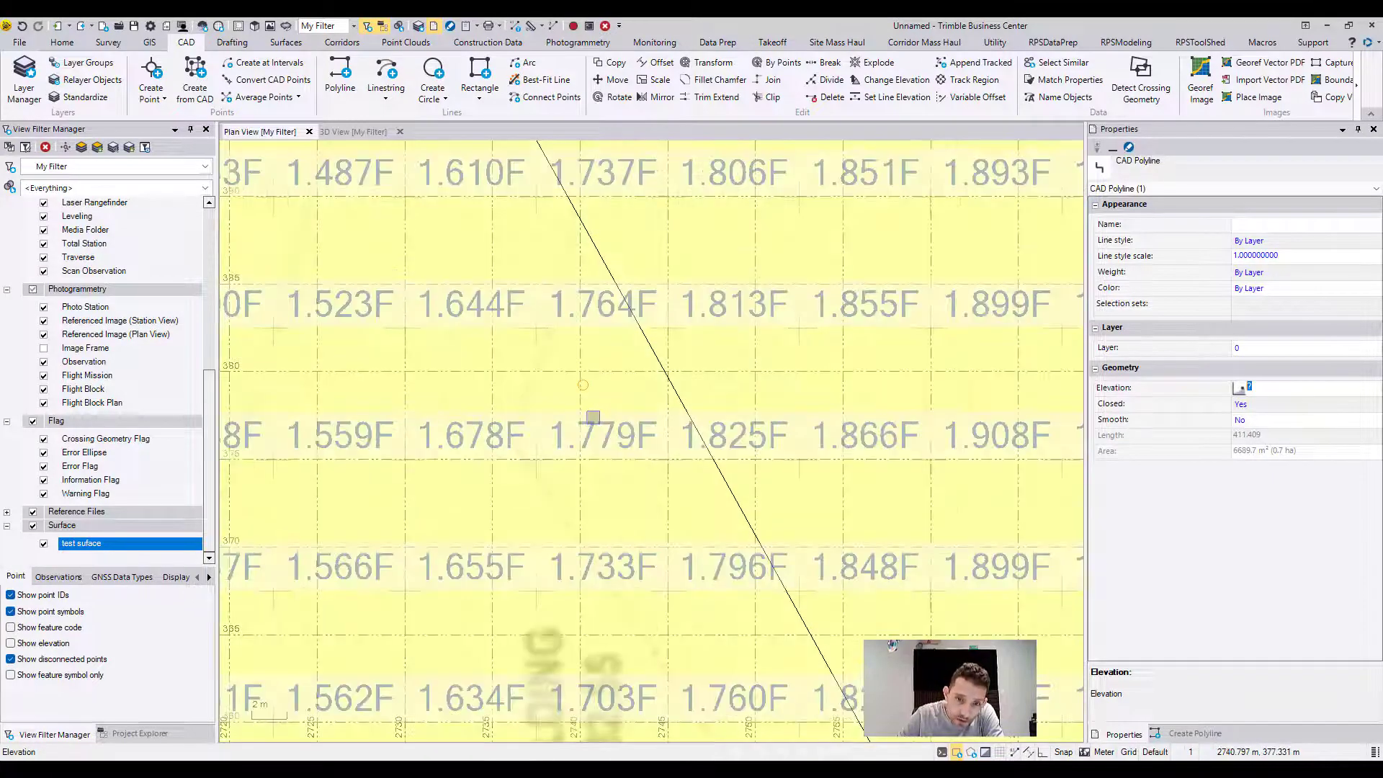
{"action": "scroll", "coordinate": [593, 419], "scroll_direction": "down", "scroll_amount": 1}
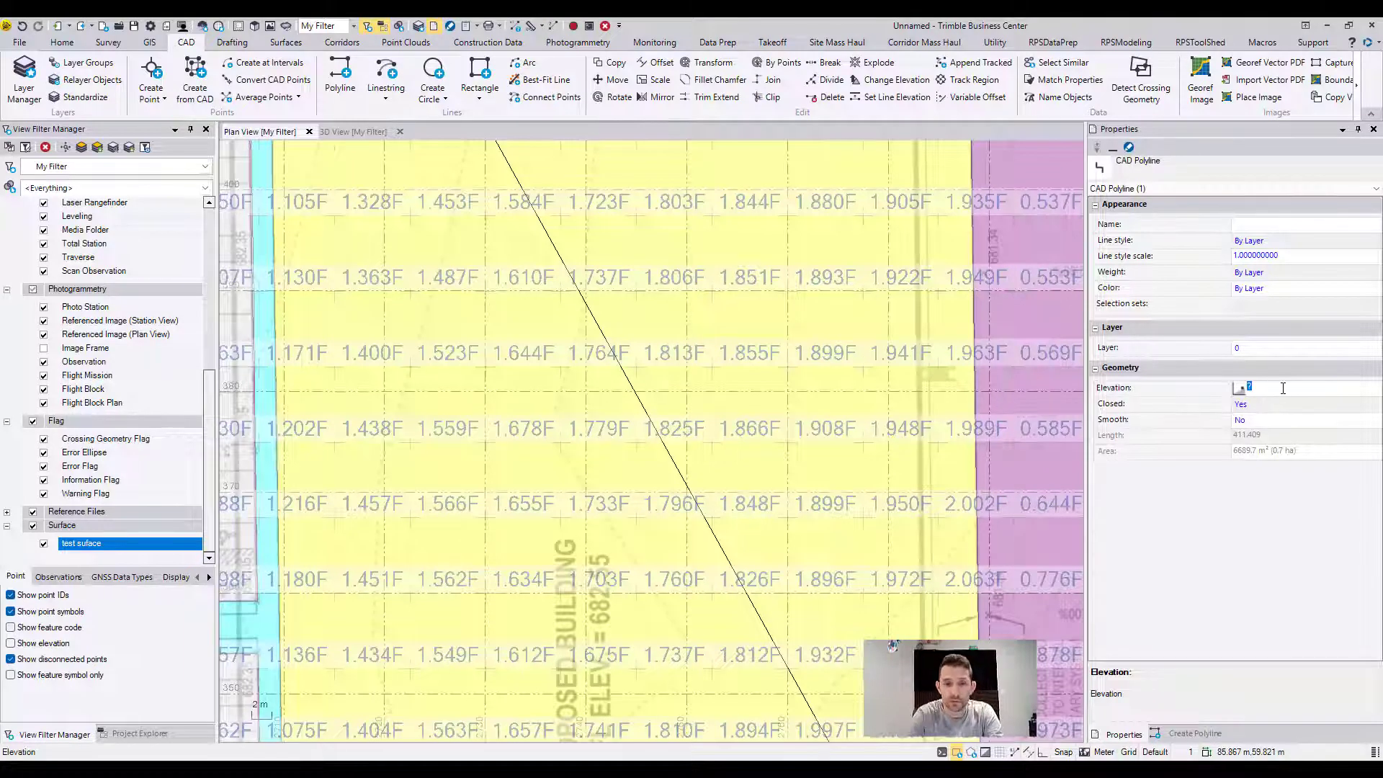
{"action": "type", "text": "500"}
{"action": "key", "text": "Return"}
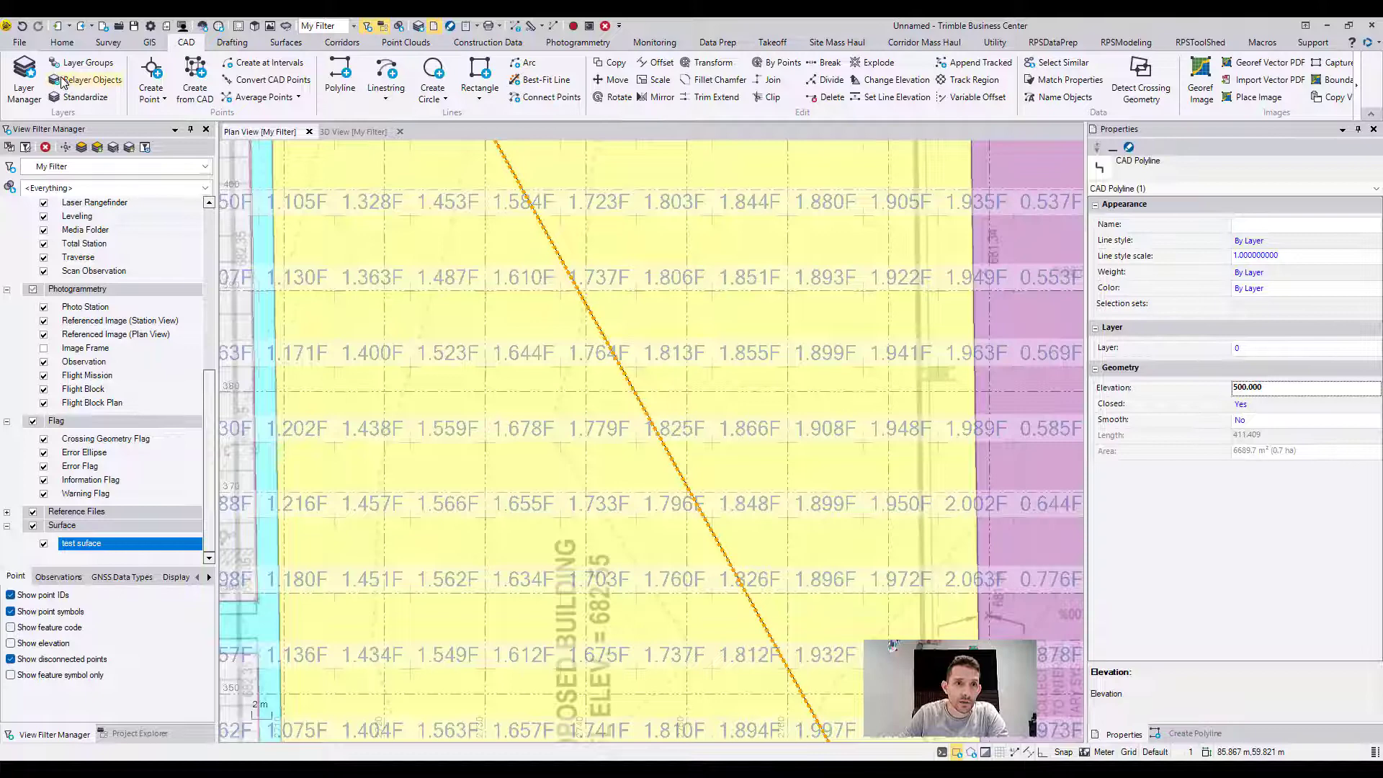
Create a surface named 500 from the polyline and close Create Polyline
{"action": "left_click", "coordinate": [285, 42]}
{"action": "left_click", "coordinate": [25, 85]}
{"action": "type", "text": "500"}
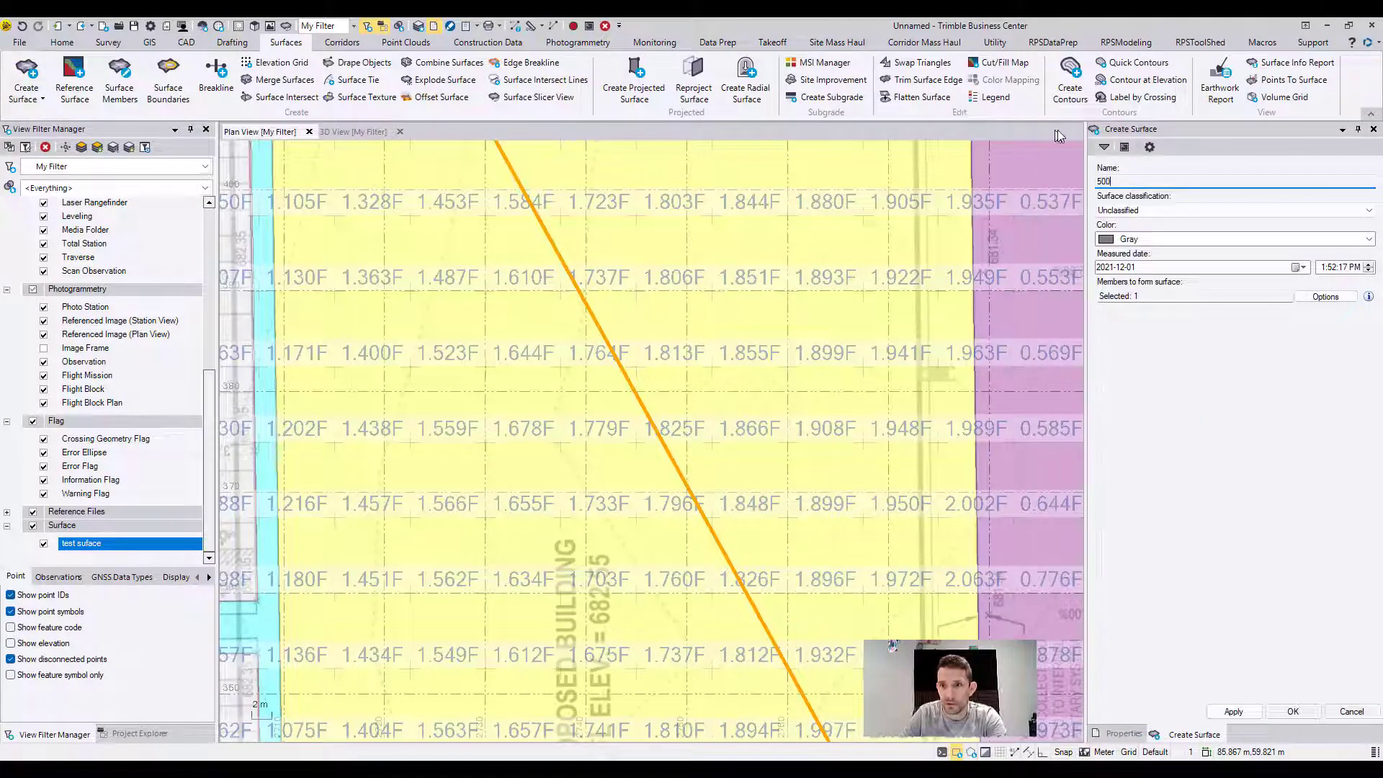
{"action": "left_click", "coordinate": [1292, 711]}
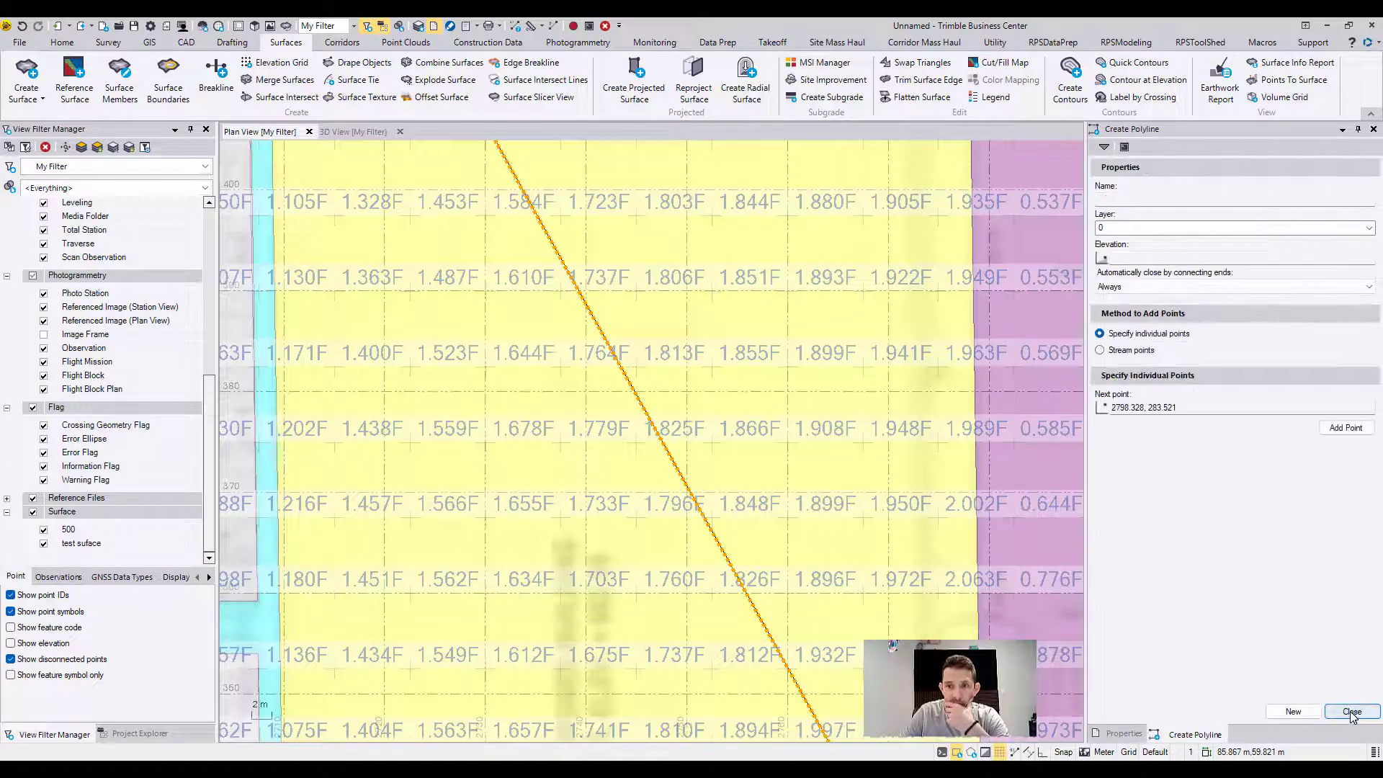
{"action": "left_click", "coordinate": [1350, 714]}
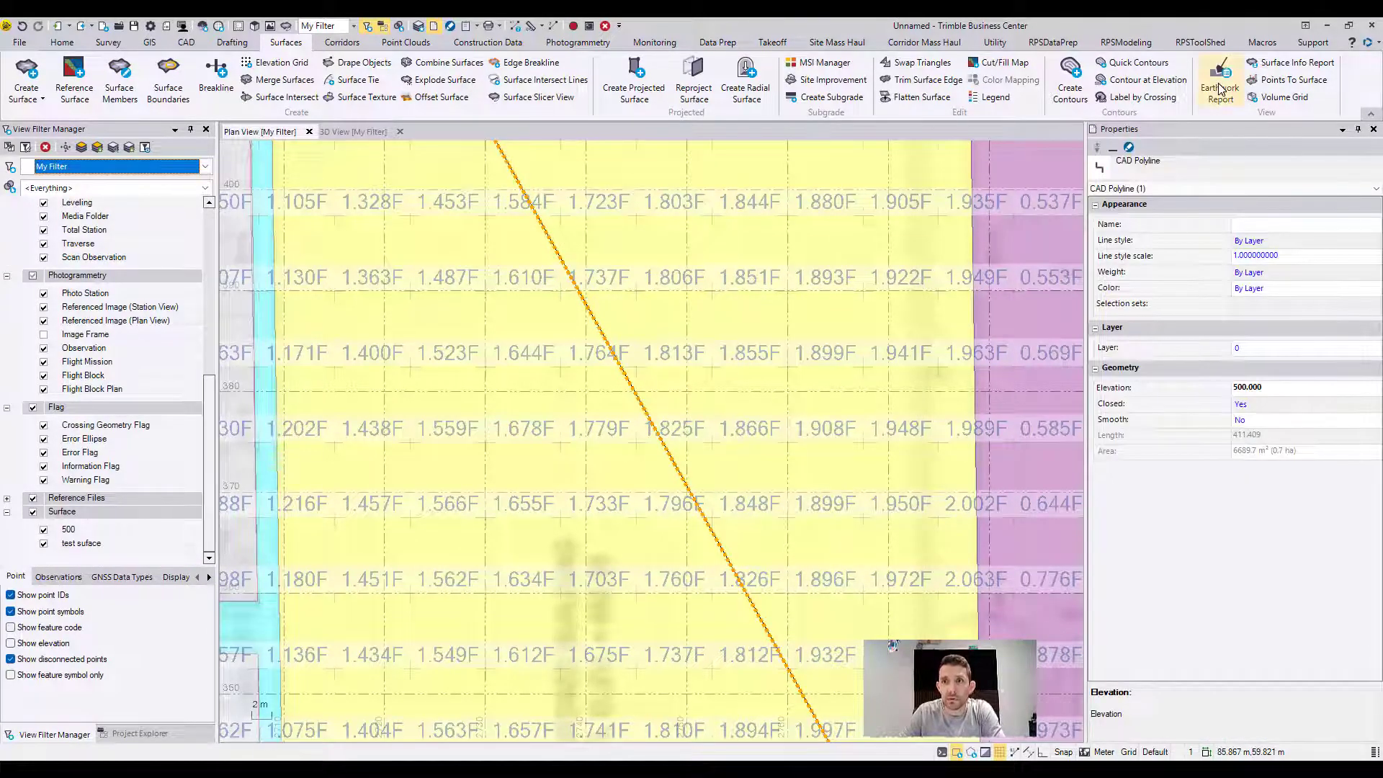
Run a surface-to-surface earthwork report, initial 500 versus final test suface, with no boundary
{"action": "left_click", "coordinate": [1221, 90]}
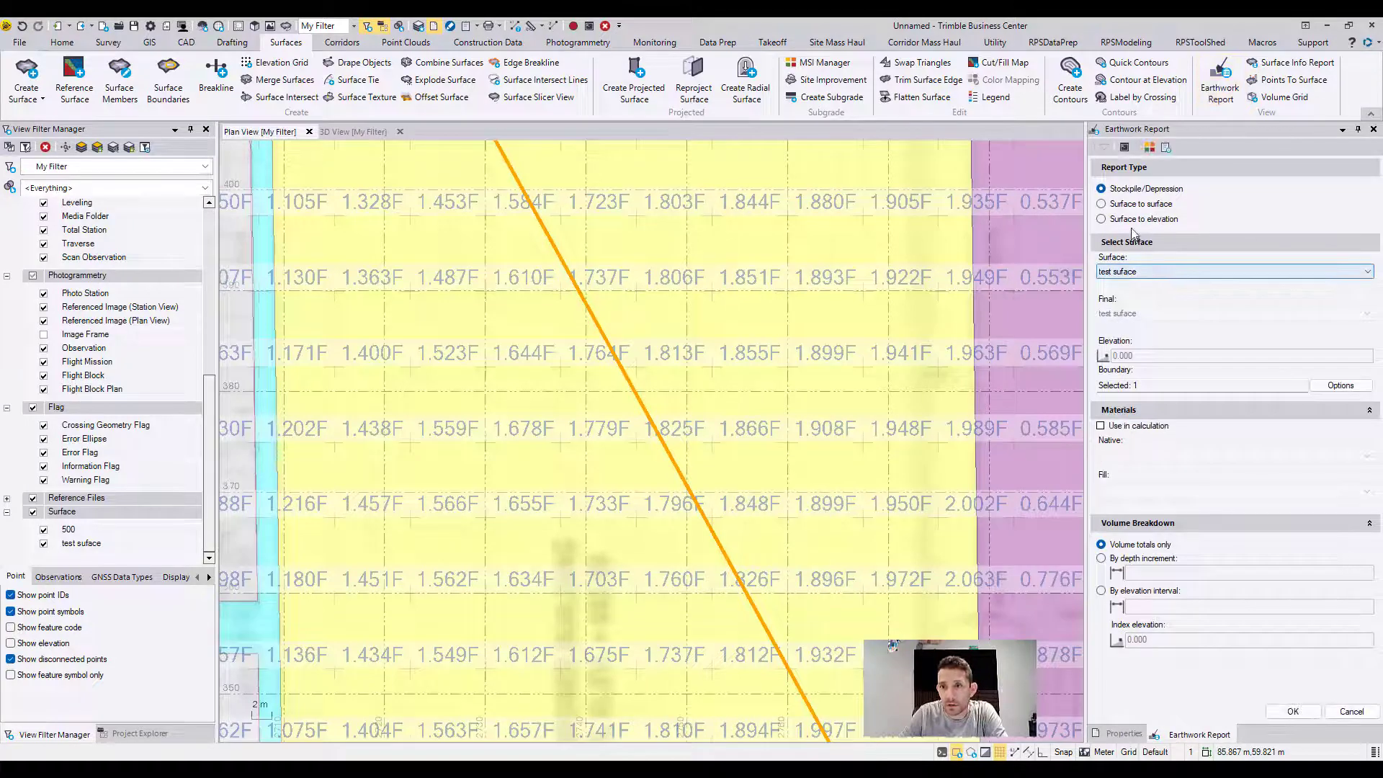
{"action": "left_click", "coordinate": [1135, 205]}
{"action": "left_click", "coordinate": [1152, 272]}
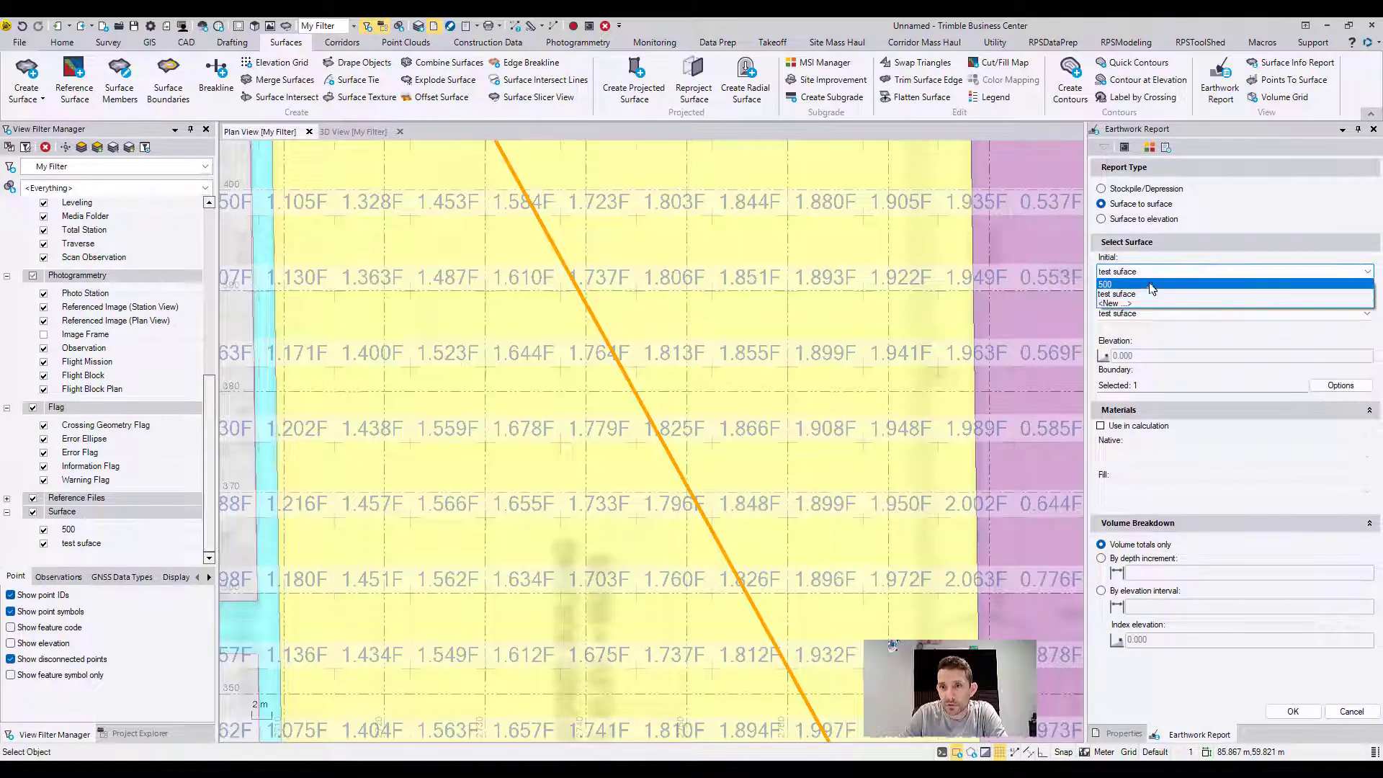
{"action": "left_click", "coordinate": [1153, 284]}
{"action": "left_click", "coordinate": [1221, 314]}
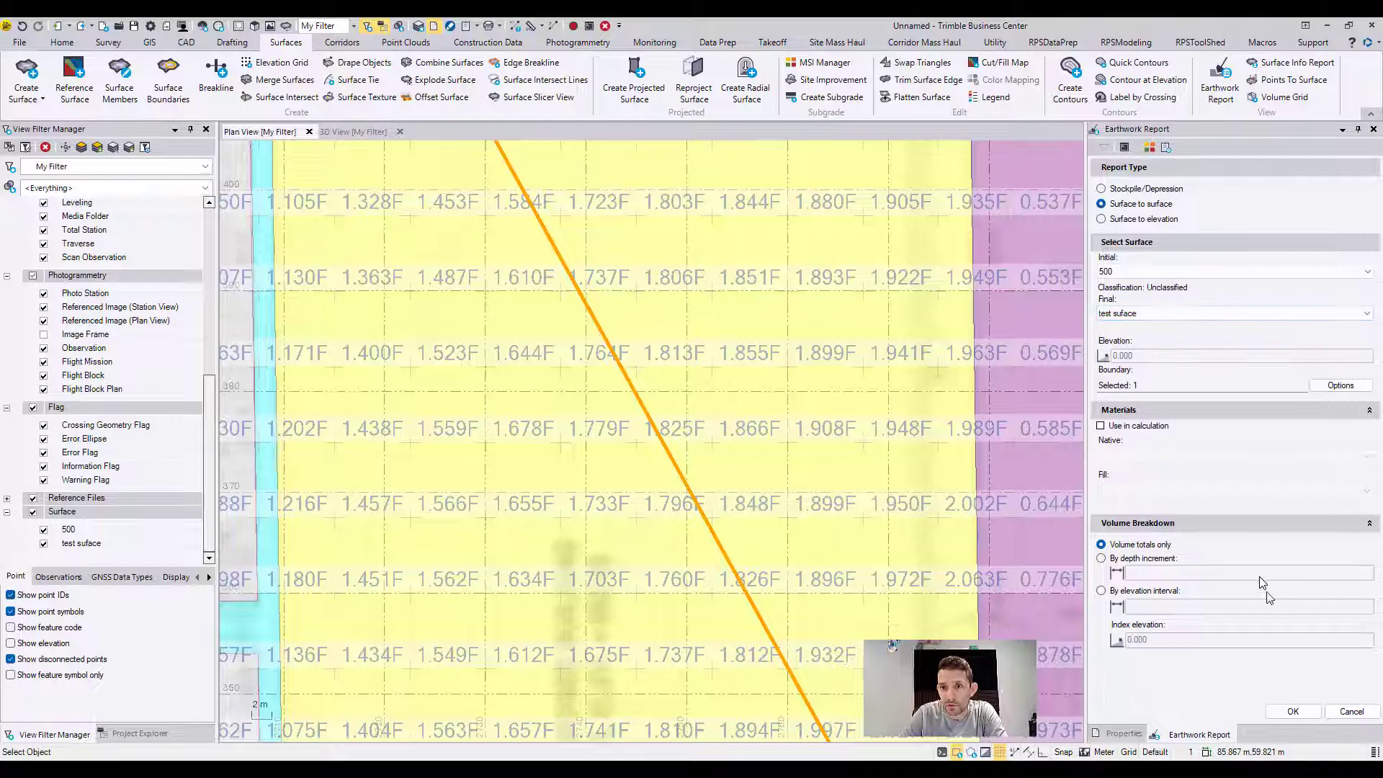
{"action": "left_click", "coordinate": [1180, 386]}
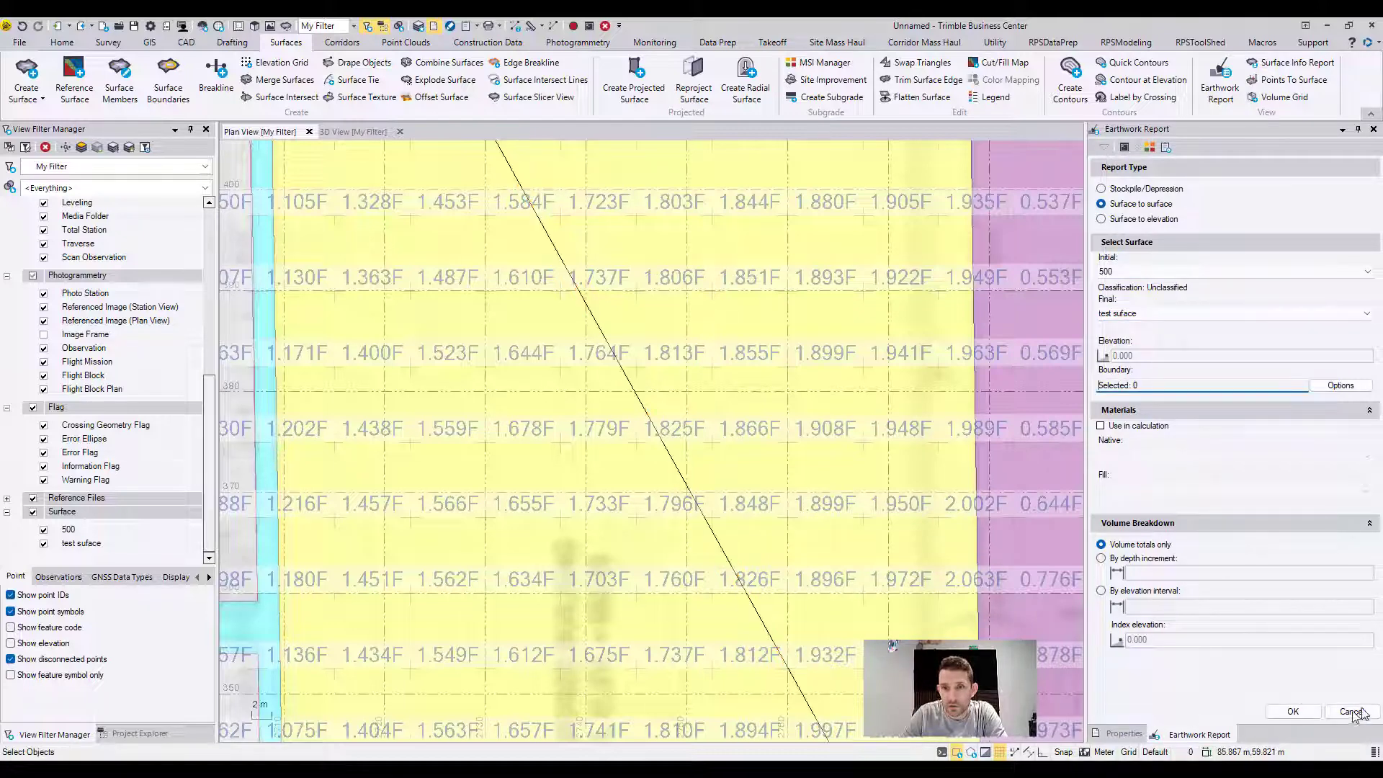
{"action": "left_click", "coordinate": [1294, 711]}
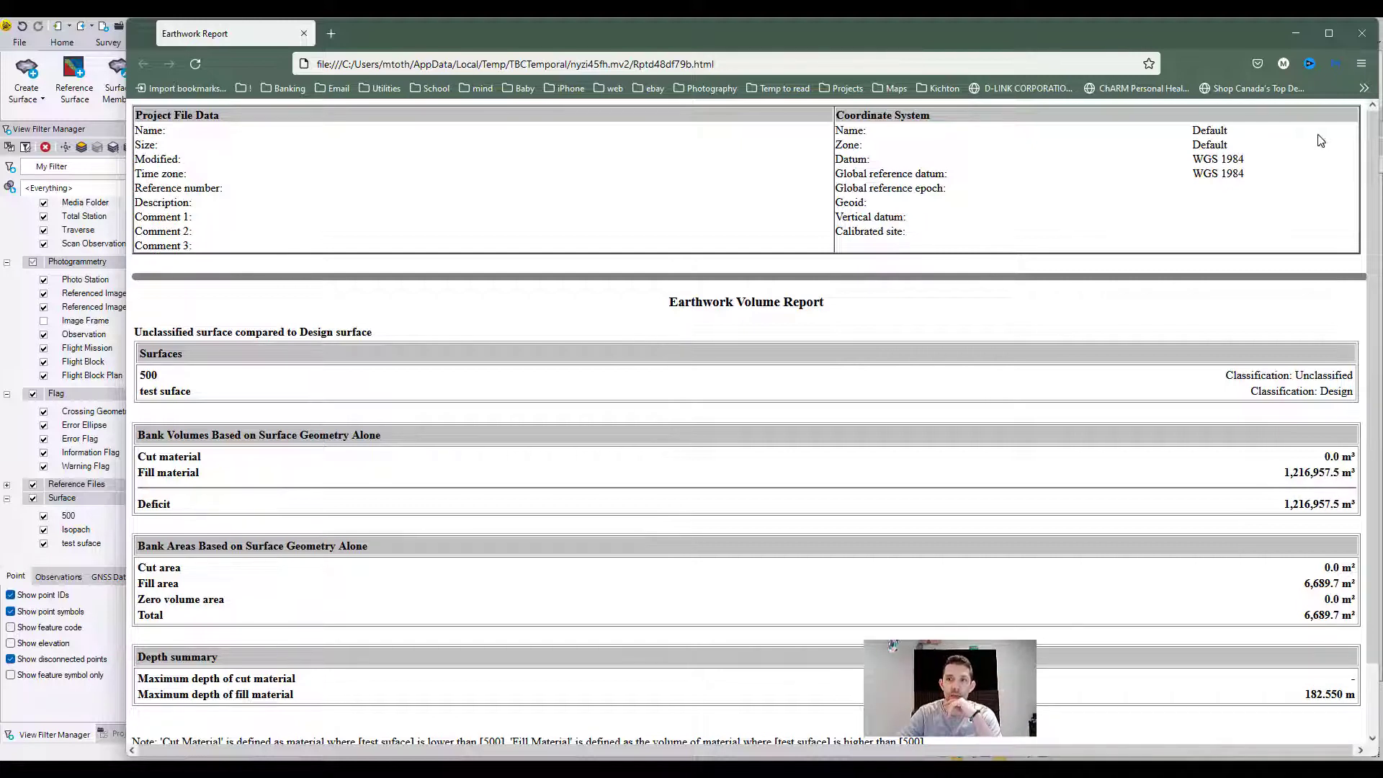
Minimize the Firefox earthwork report showing 1,216,957.5 m³ of fill
{"action": "left_click", "coordinate": [1298, 31]}
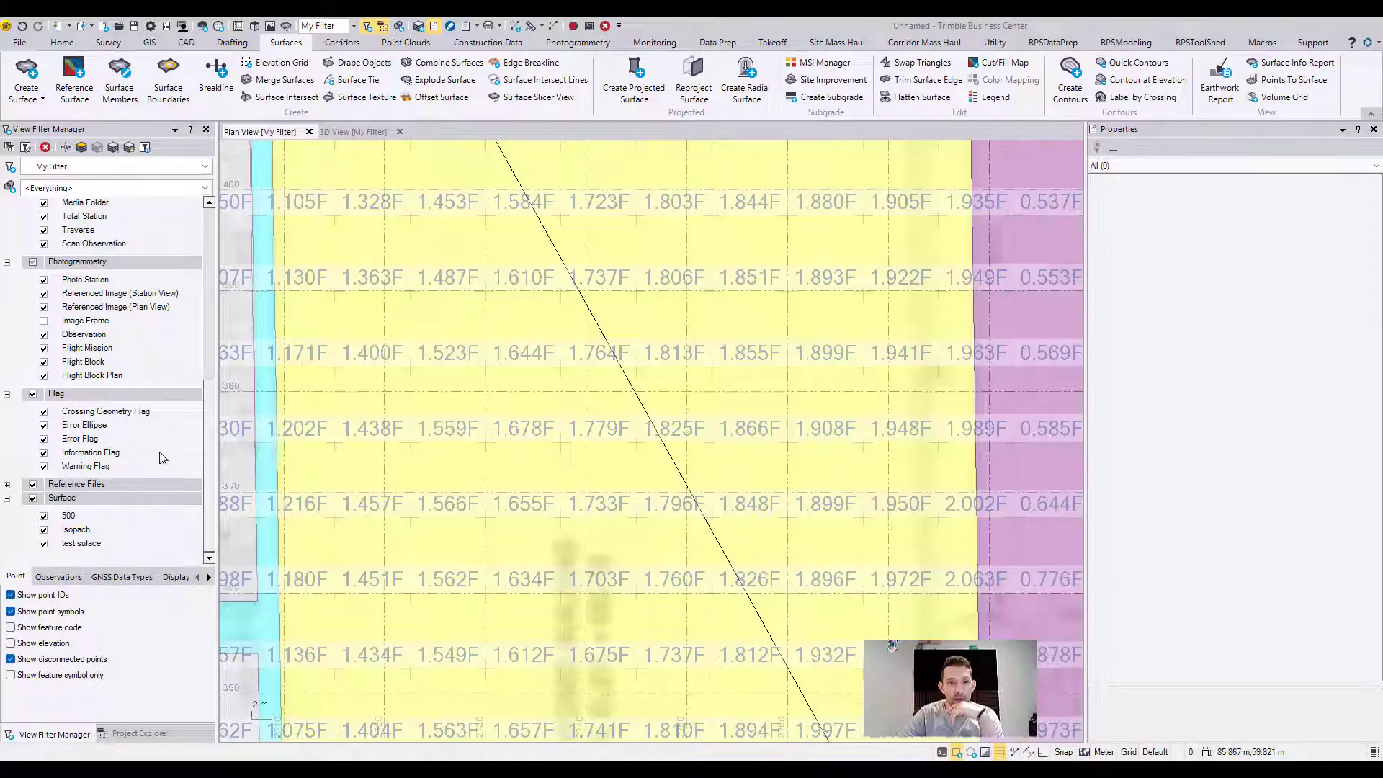
Hide the yellow cut/fill colour overlay using the reference file's commands in Project Explorer
{"action": "left_click", "coordinate": [141, 734]}
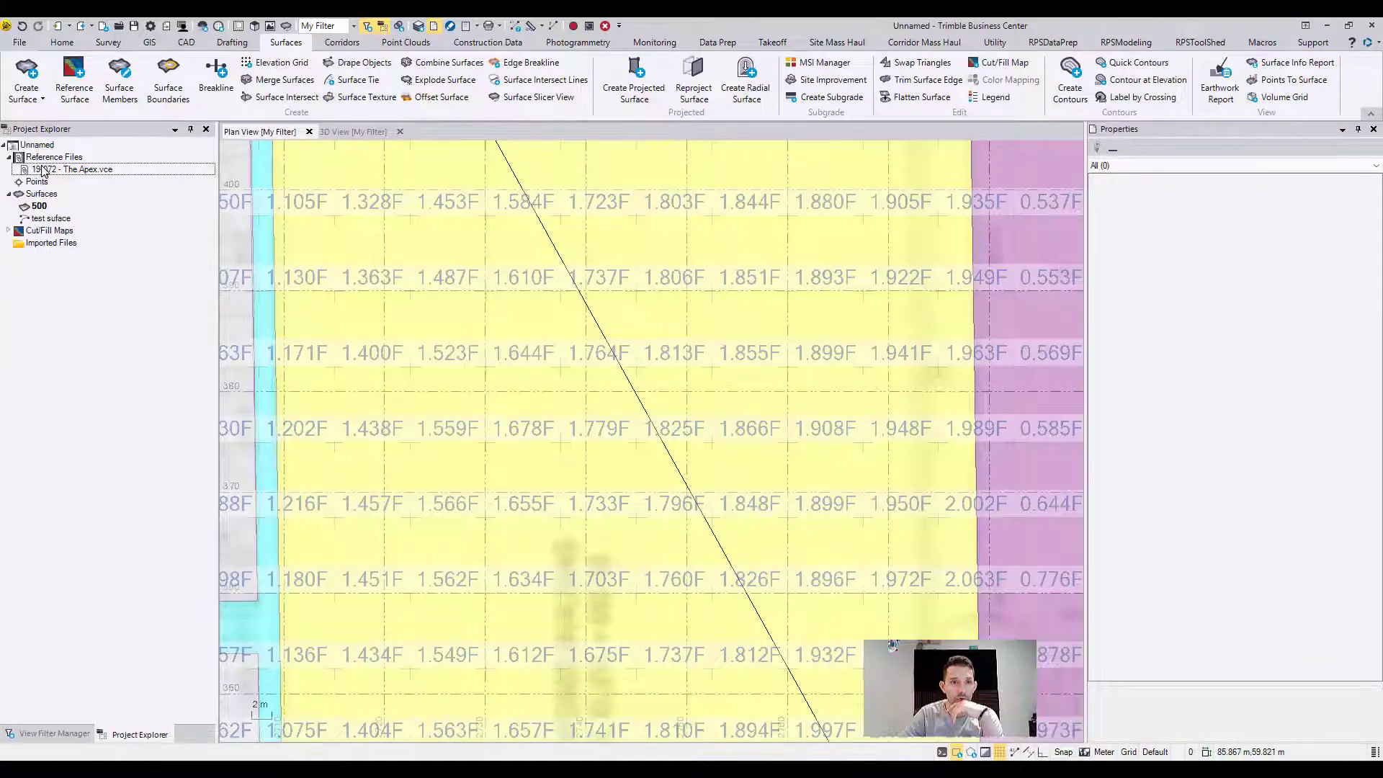
{"action": "right_click", "coordinate": [44, 173]}
{"action": "left_click", "coordinate": [93, 208]}
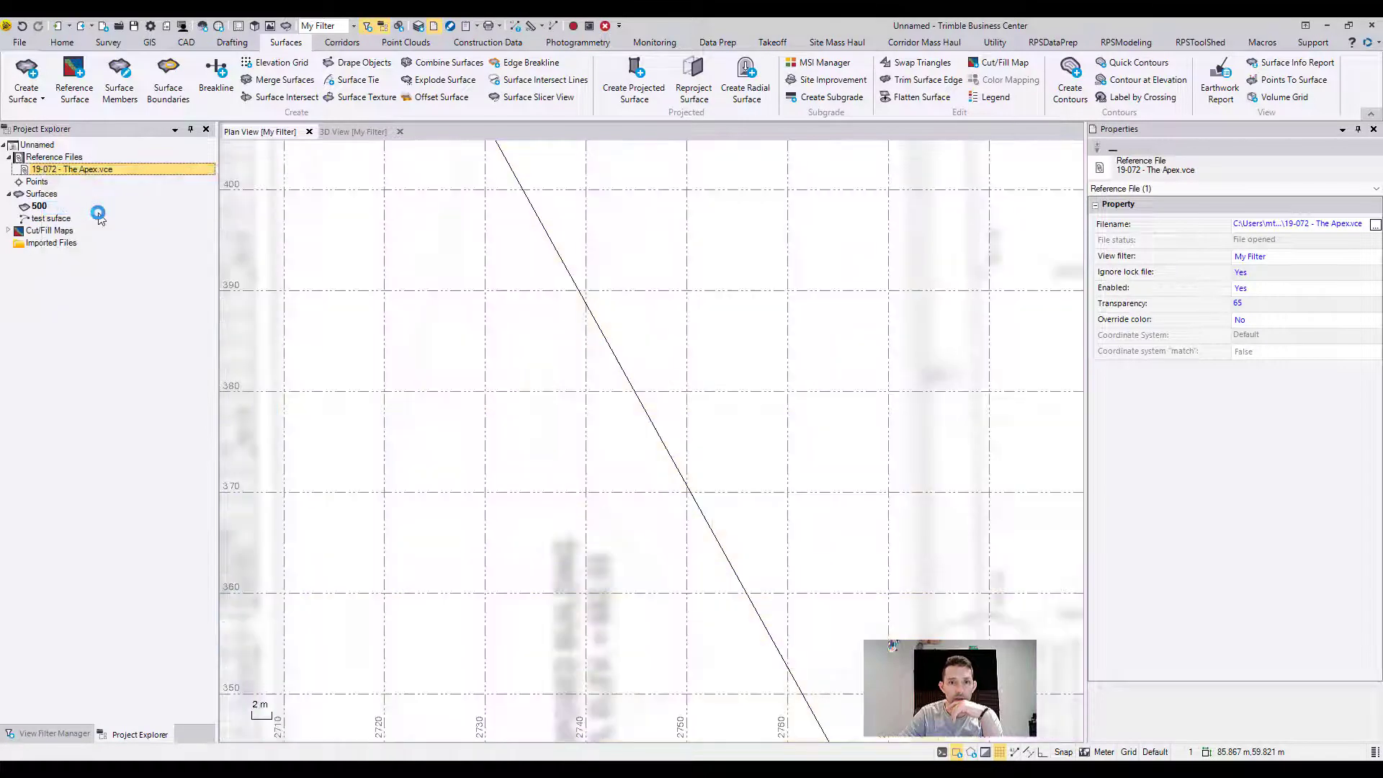
{"action": "scroll", "coordinate": [610, 367], "scroll_direction": "down", "scroll_amount": 2}
{"action": "scroll", "coordinate": [610, 368], "scroll_direction": "down", "scroll_amount": 2}
{"action": "scroll", "coordinate": [610, 367], "scroll_direction": "down", "scroll_amount": 2}
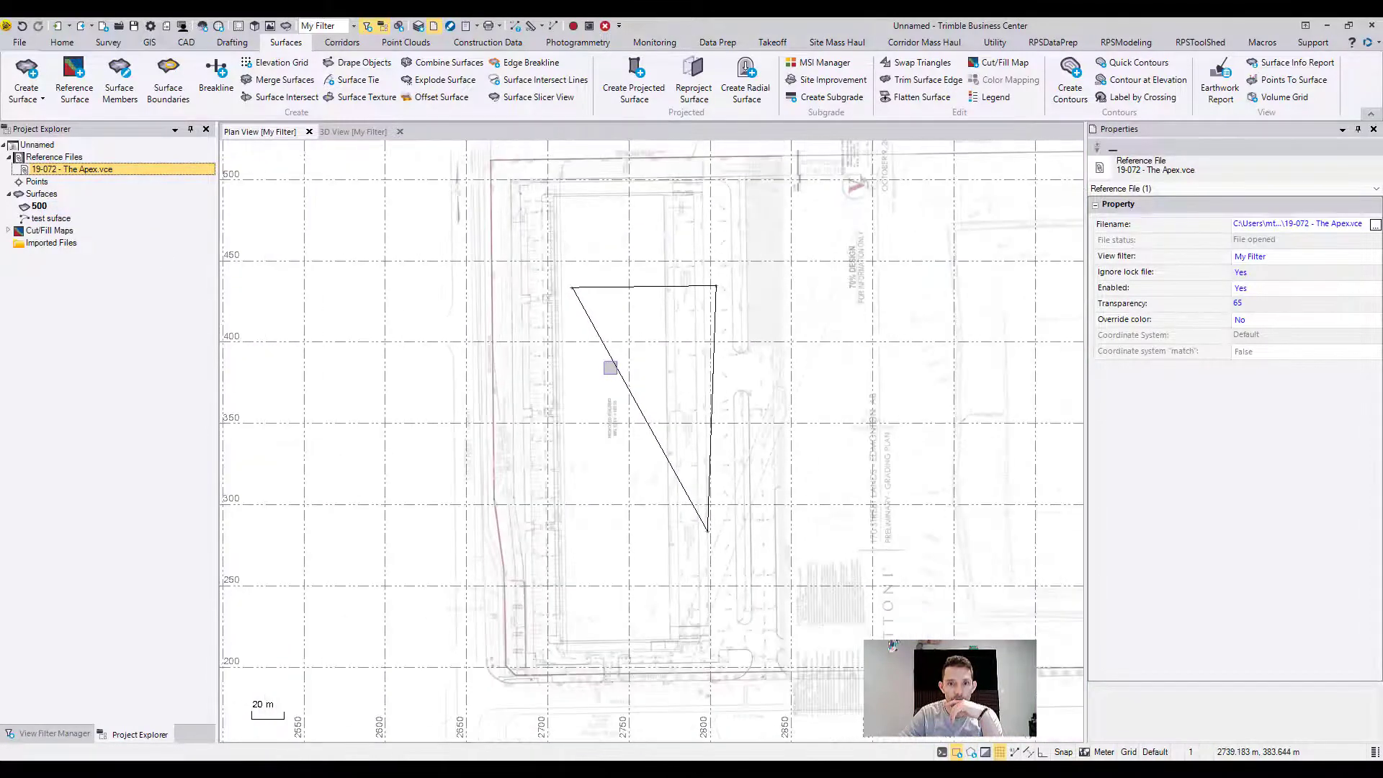
Select test suface and open Earthwork Report settings comparing 500 with test suface
{"action": "left_click", "coordinate": [47, 220]}
{"action": "right_click", "coordinate": [90, 228]}
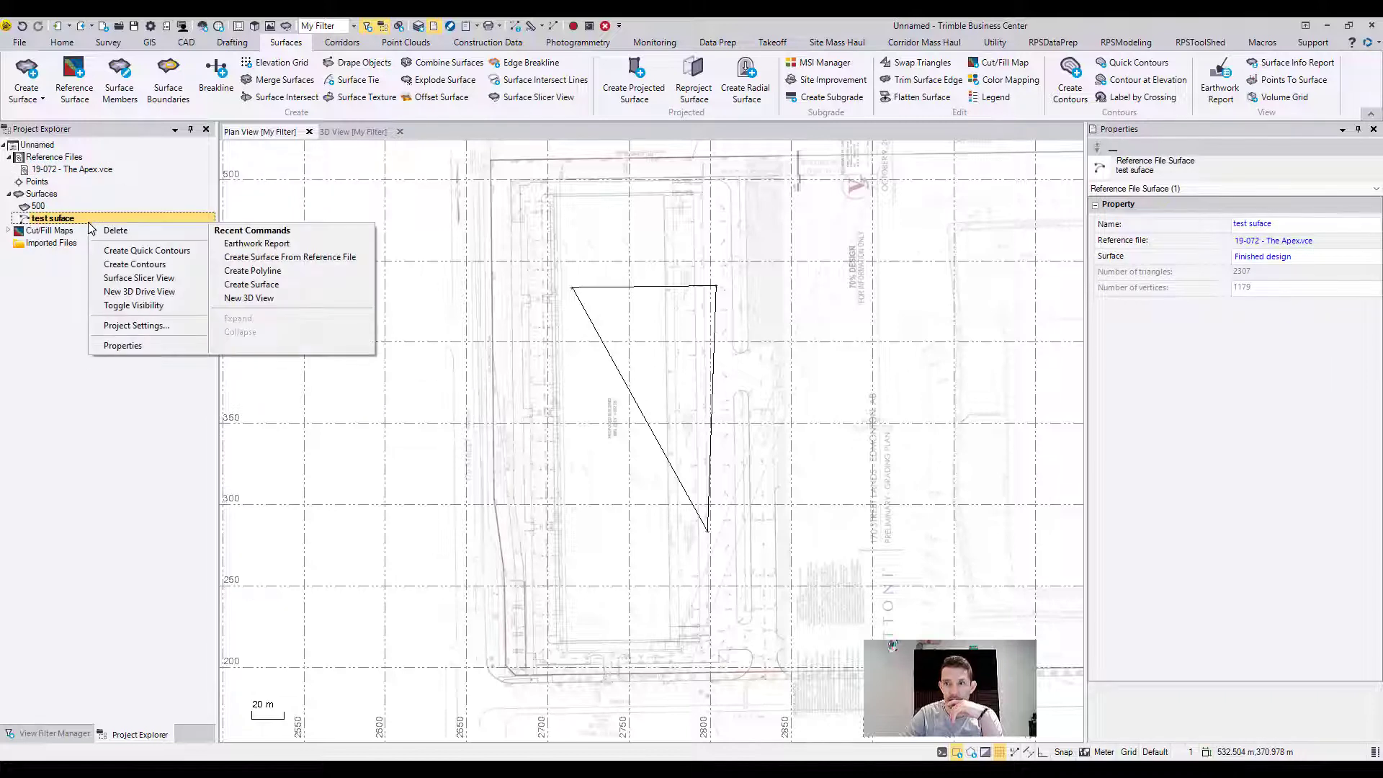
{"action": "key", "text": "Escape"}
{"action": "key", "text": "Escape"}
{"action": "left_click", "coordinate": [1219, 87]}
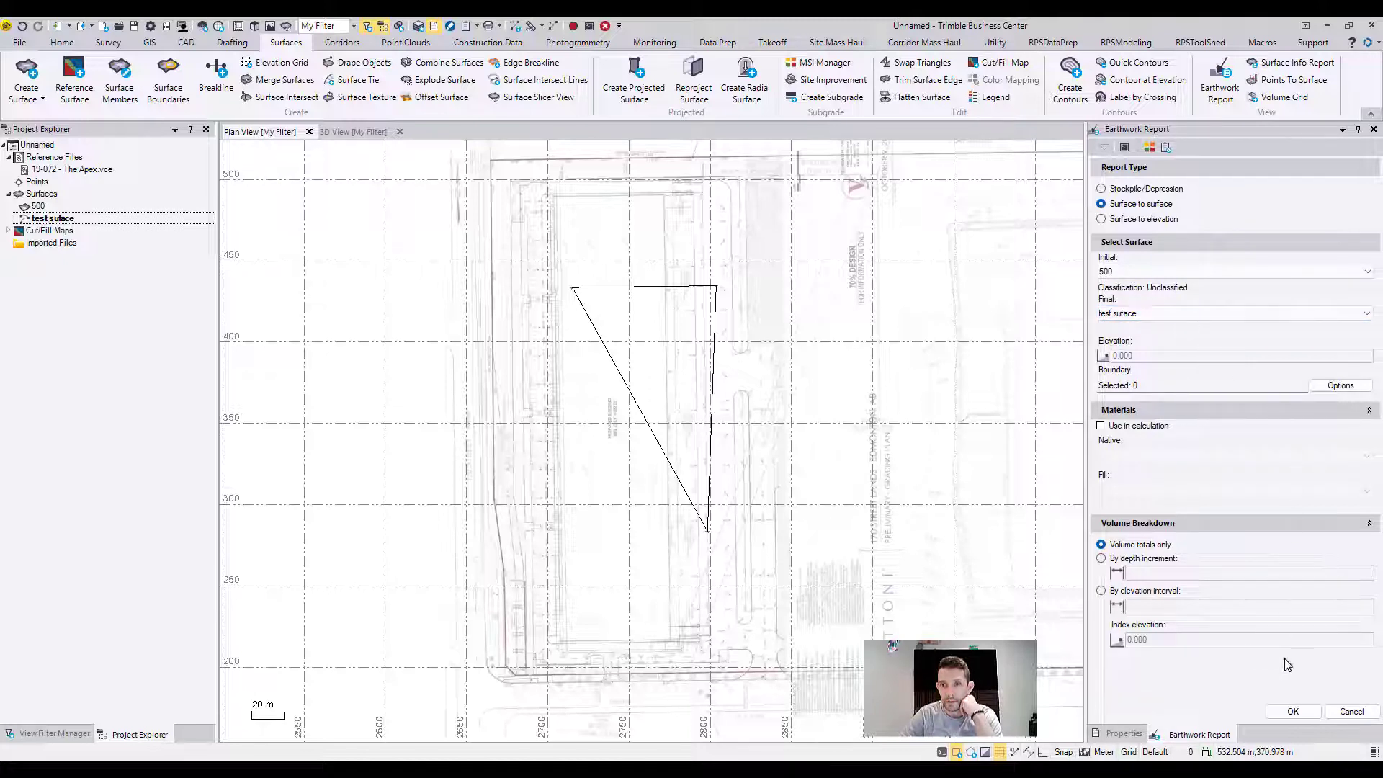
Generate the earthwork report, review it in Firefox, then close the browser
{"action": "left_click", "coordinate": [1296, 713]}
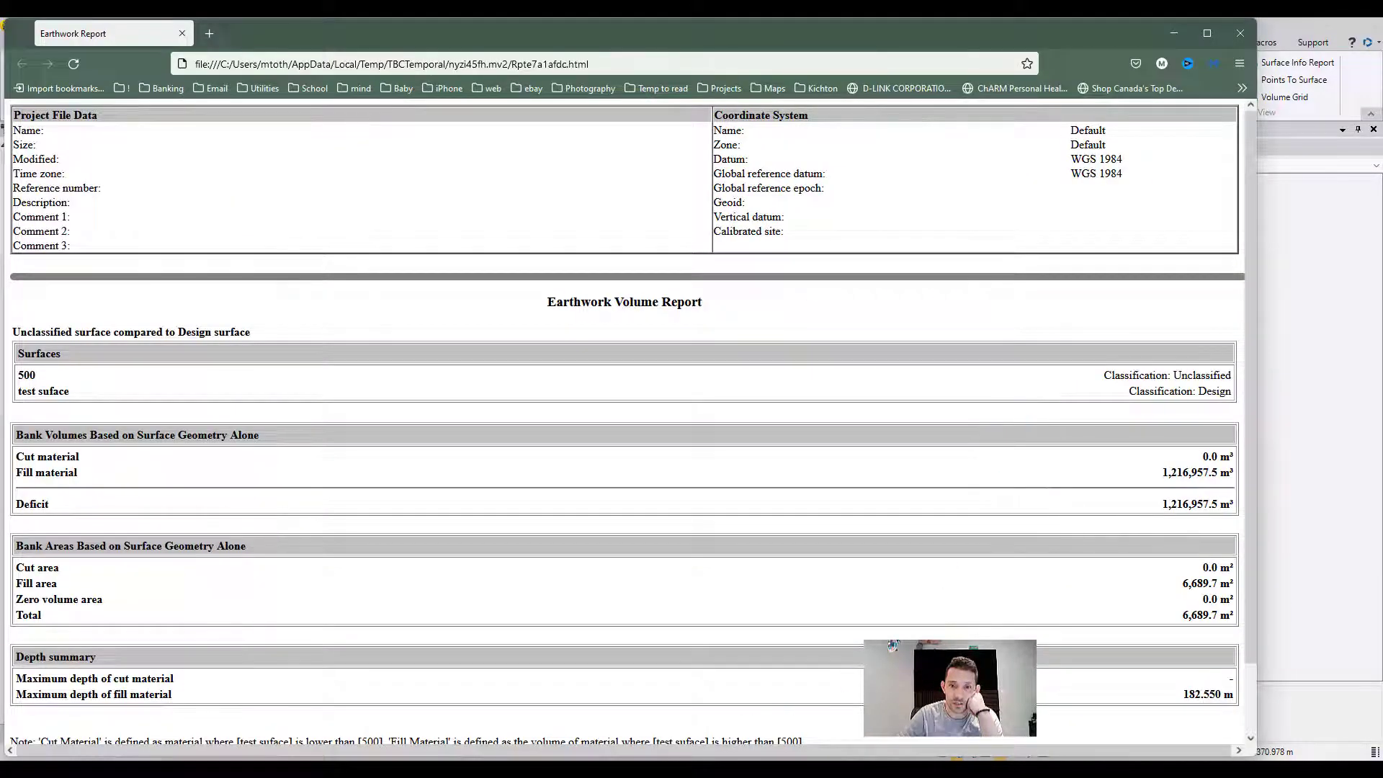
{"action": "left_click", "coordinate": [1239, 33]}
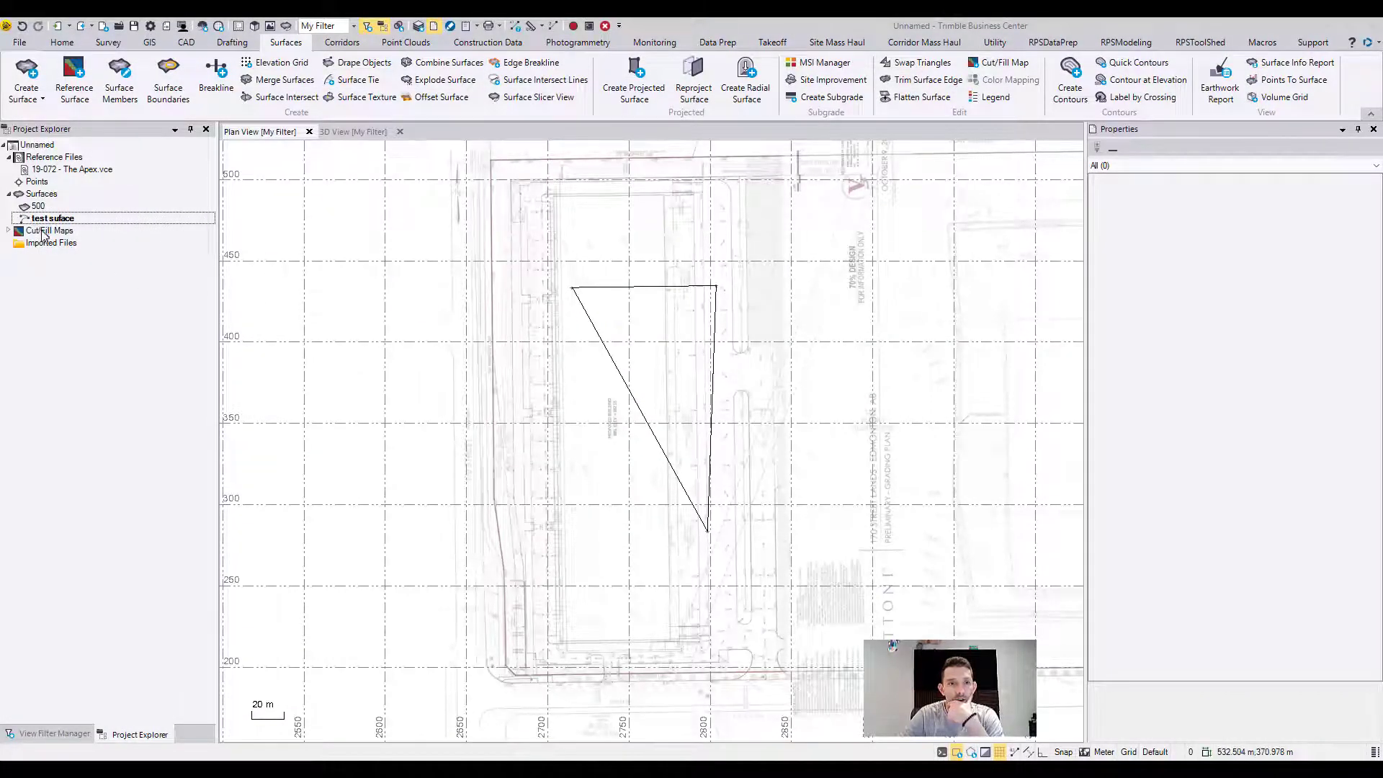
In View Filter Manager, select test suface and turn on Image Frame display
{"action": "left_click", "coordinate": [65, 733]}
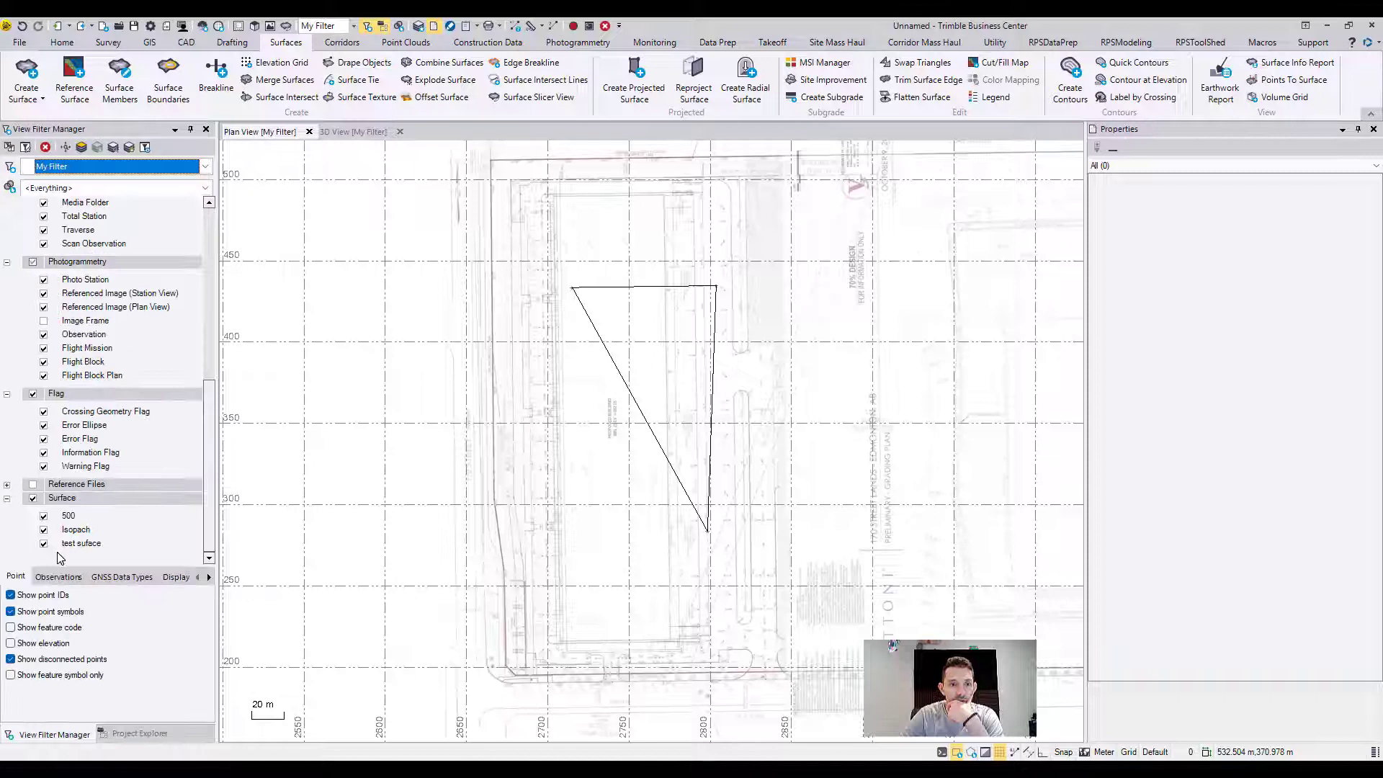
{"action": "right_click", "coordinate": [94, 544]}
{"action": "left_click", "coordinate": [109, 664]}
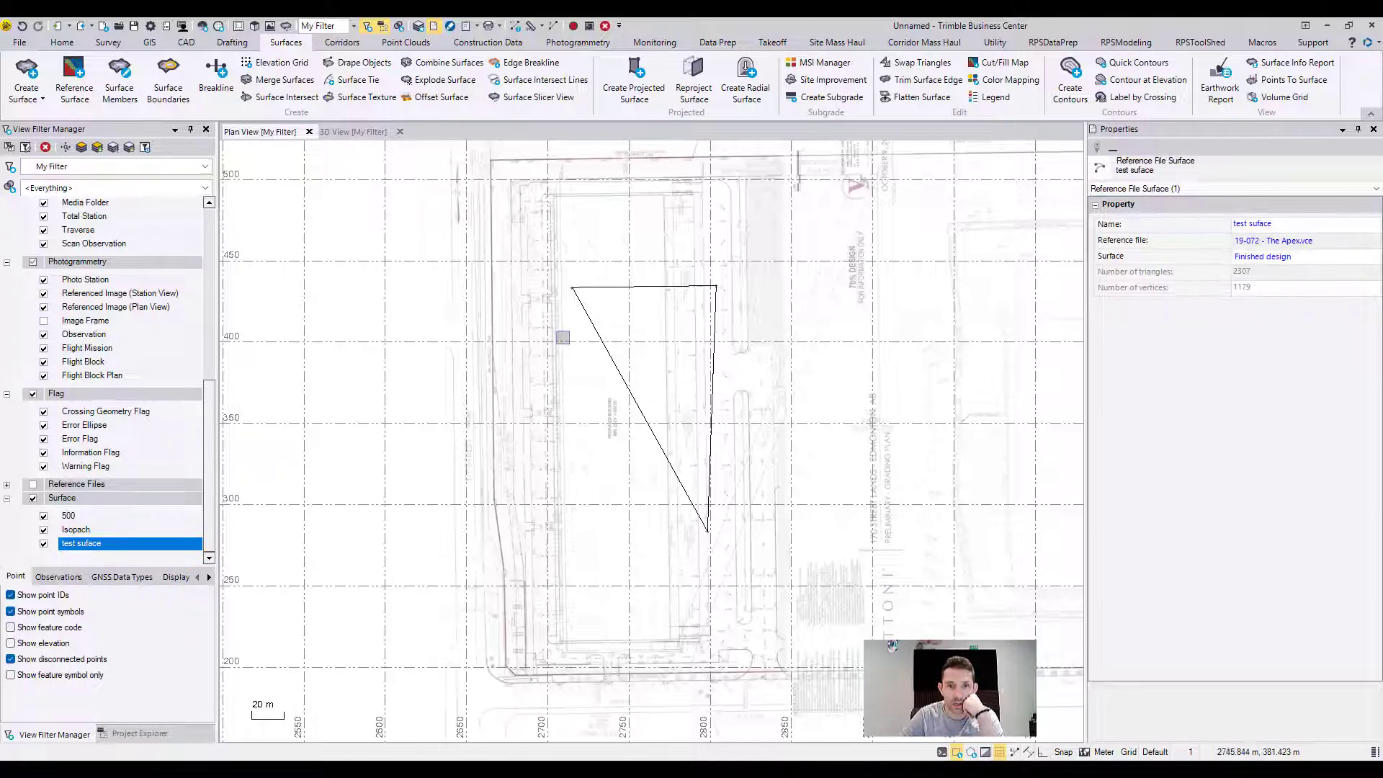
{"action": "left_click", "coordinate": [495, 197]}
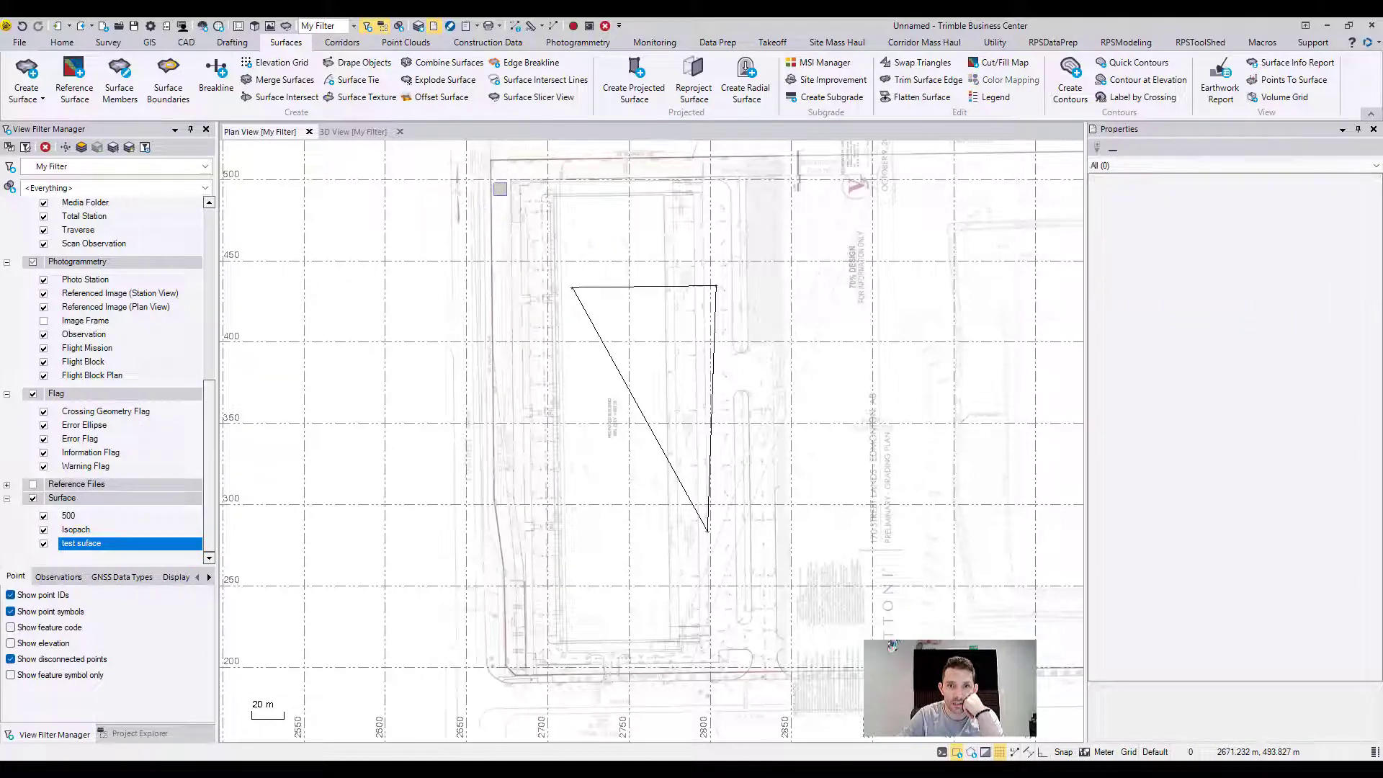
{"action": "scroll", "coordinate": [357, 293], "scroll_direction": "up", "scroll_amount": 2}
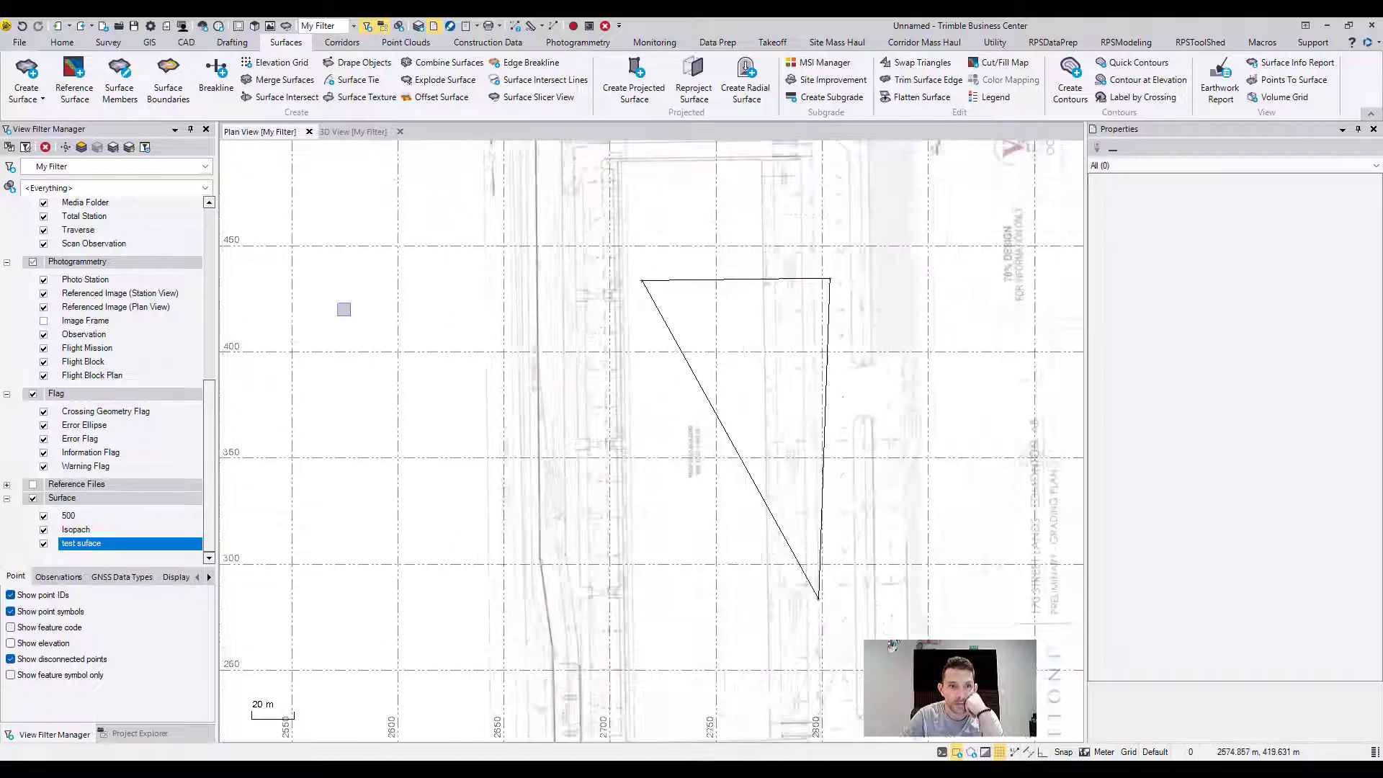
{"action": "scroll", "coordinate": [357, 291], "scroll_direction": "up", "scroll_amount": 1}
{"action": "scroll", "coordinate": [130, 325], "scroll_direction": "up", "scroll_amount": 3}
{"action": "scroll", "coordinate": [187, 208], "scroll_direction": "up", "scroll_amount": 3}
{"action": "scroll", "coordinate": [216, 393], "scroll_direction": "down", "scroll_amount": 4}
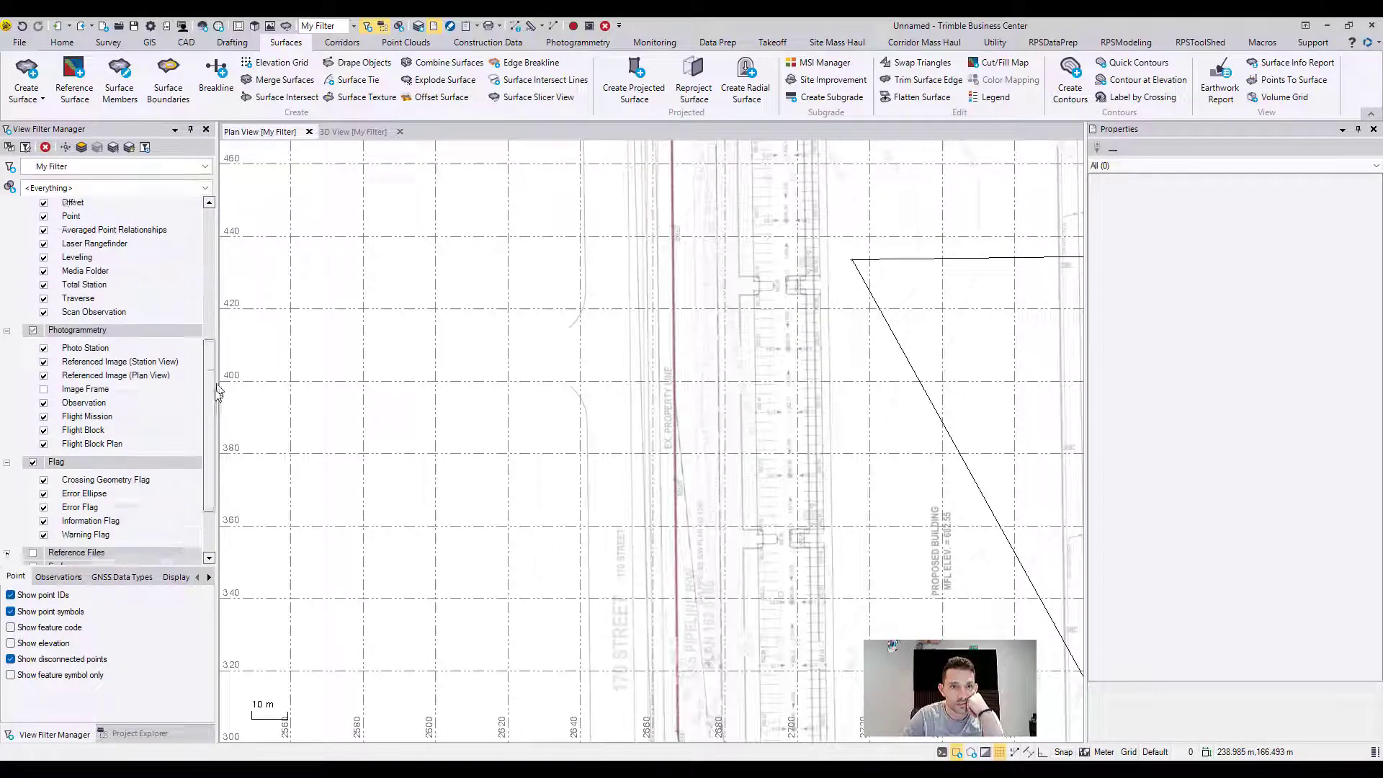
{"action": "scroll", "coordinate": [198, 531], "scroll_direction": "down", "scroll_amount": 2}
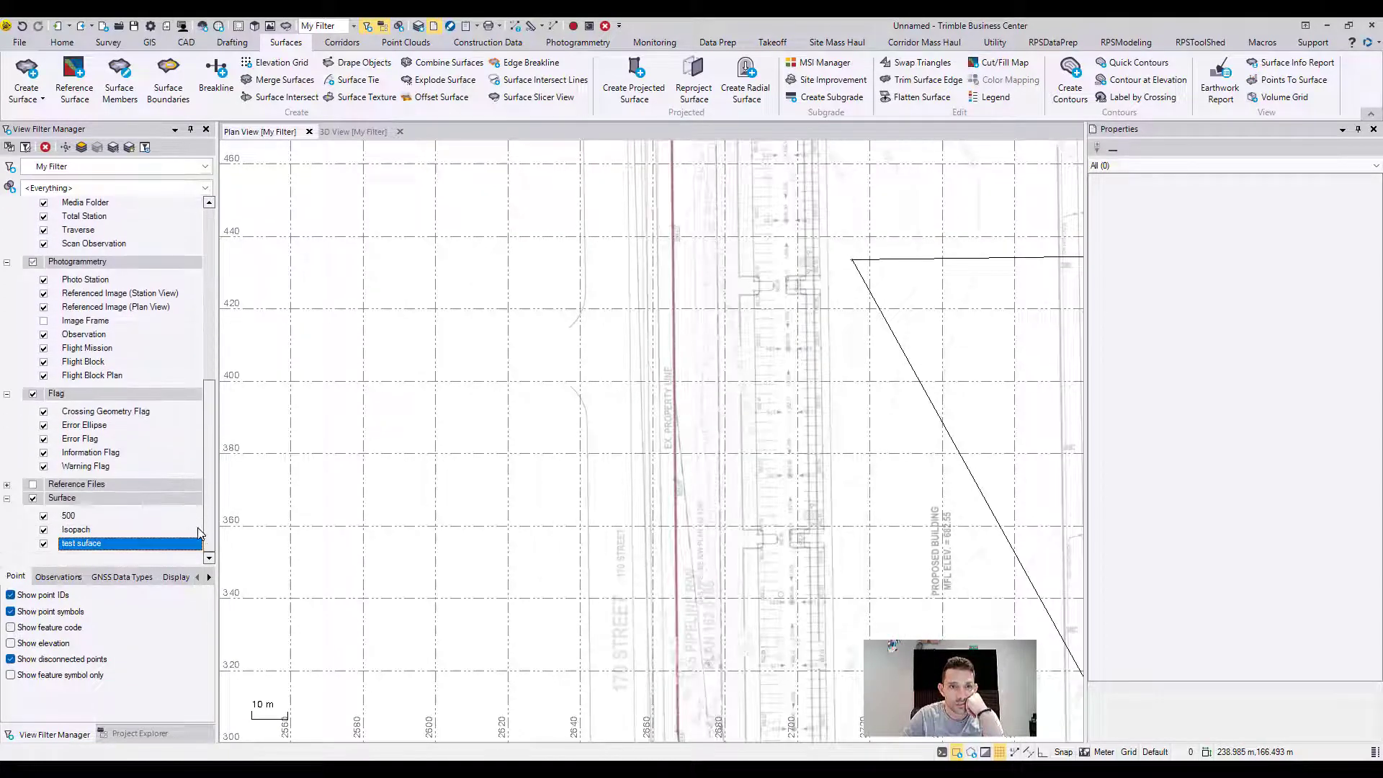
{"action": "left_click", "coordinate": [44, 321]}
{"action": "scroll", "coordinate": [673, 321], "scroll_direction": "down", "scroll_amount": 1}
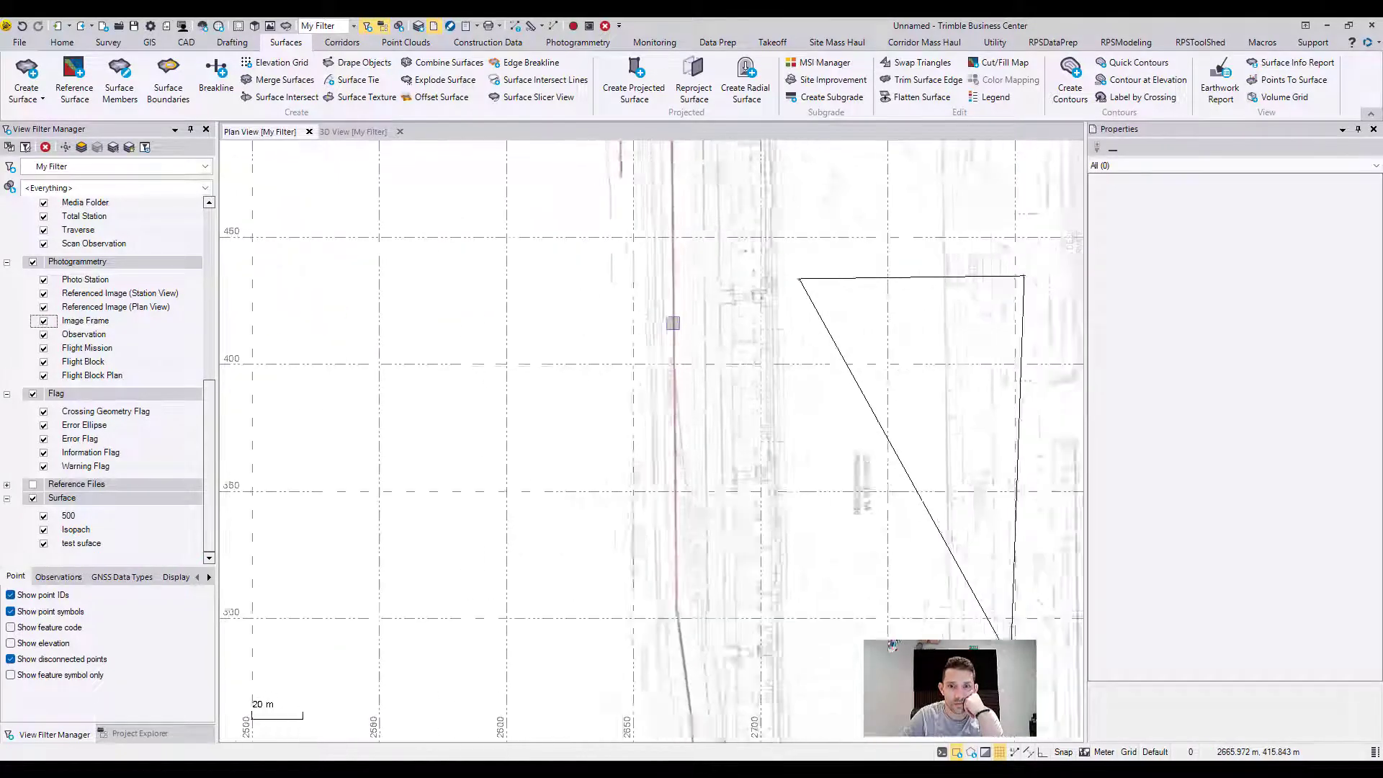
{"action": "scroll", "coordinate": [677, 322], "scroll_direction": "down", "scroll_amount": 1}
{"action": "scroll", "coordinate": [479, 342], "scroll_direction": "down", "scroll_amount": 1}
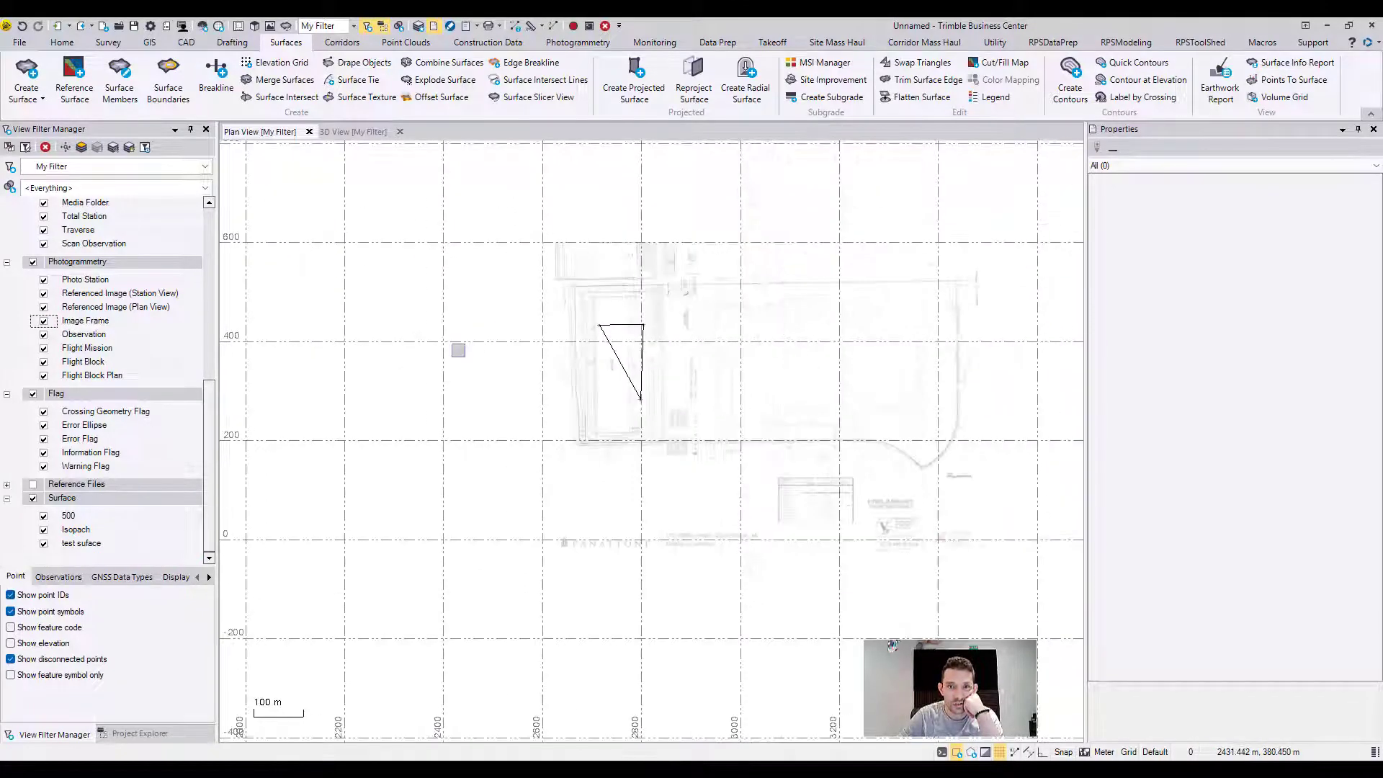
{"action": "scroll", "coordinate": [650, 361], "scroll_direction": "up", "scroll_amount": 1}
{"action": "scroll", "coordinate": [649, 361], "scroll_direction": "up", "scroll_amount": 1}
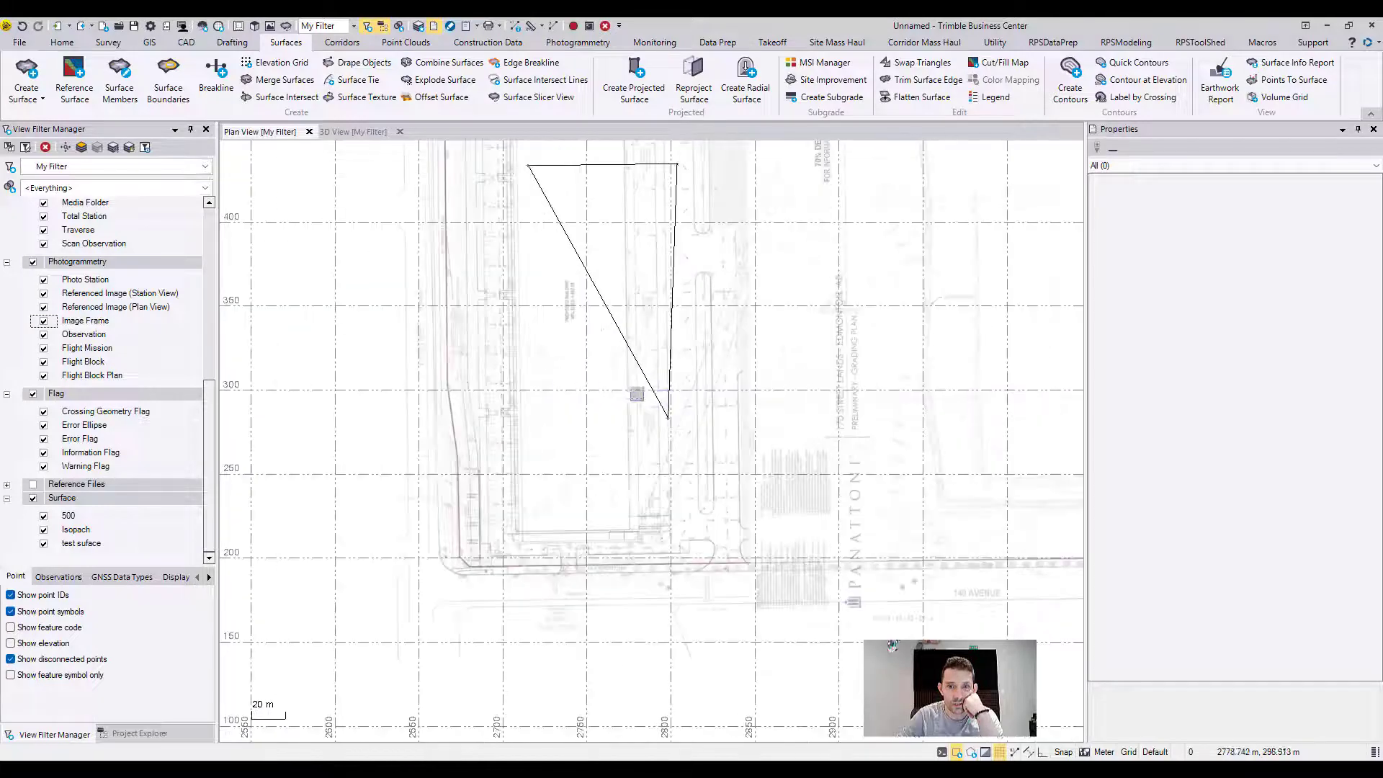
{"action": "scroll", "coordinate": [650, 362], "scroll_direction": "up", "scroll_amount": 1}
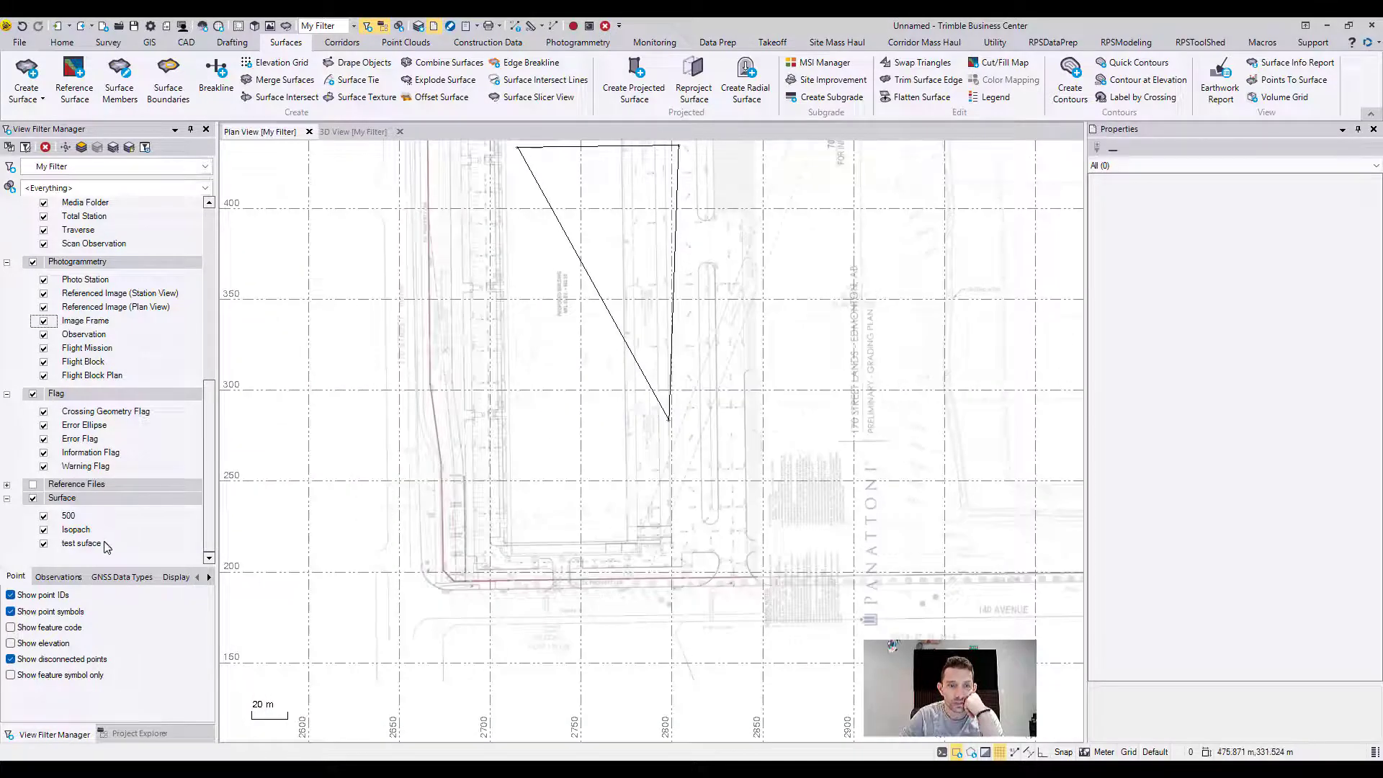
Set test suface to View Only This, hiding 500 and Isopach, then return to Project Explorer
{"action": "right_click", "coordinate": [106, 544]}
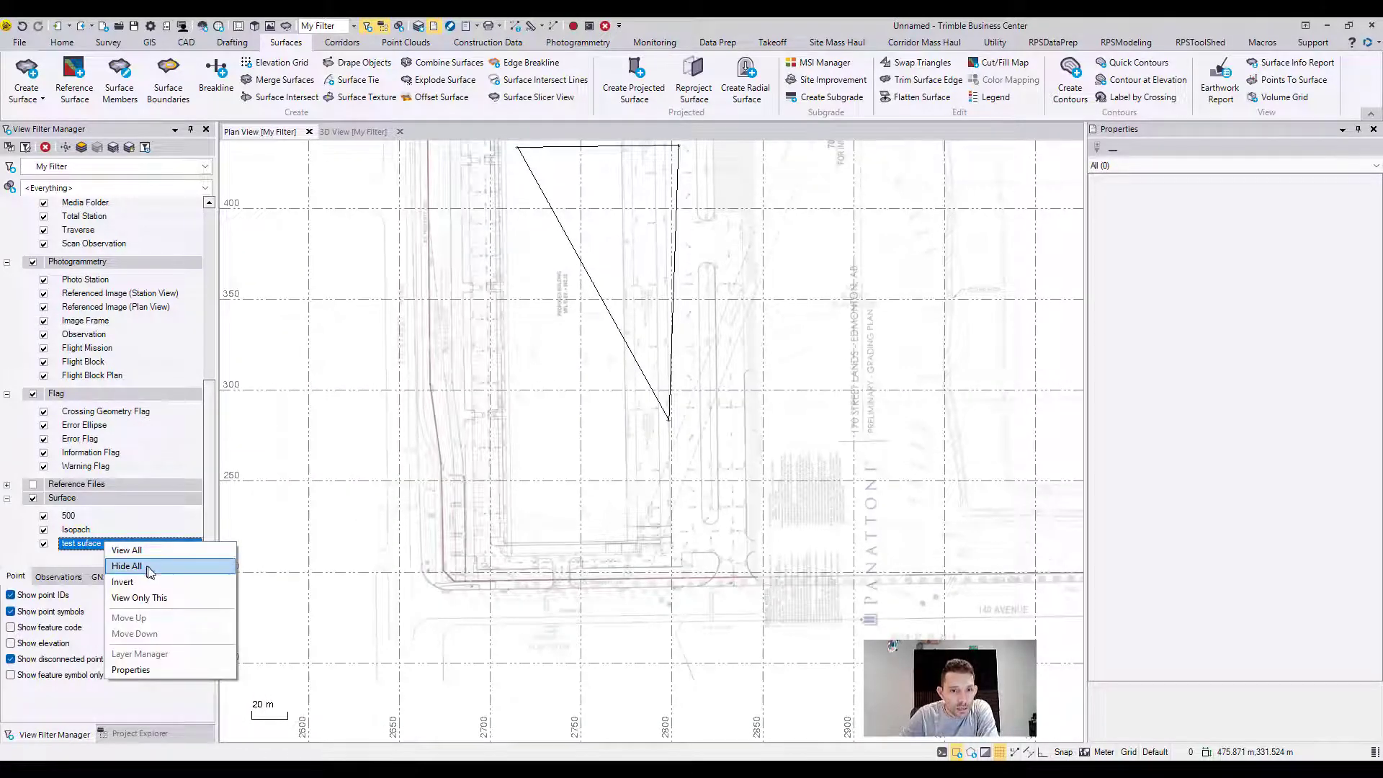
{"action": "left_click", "coordinate": [158, 599]}
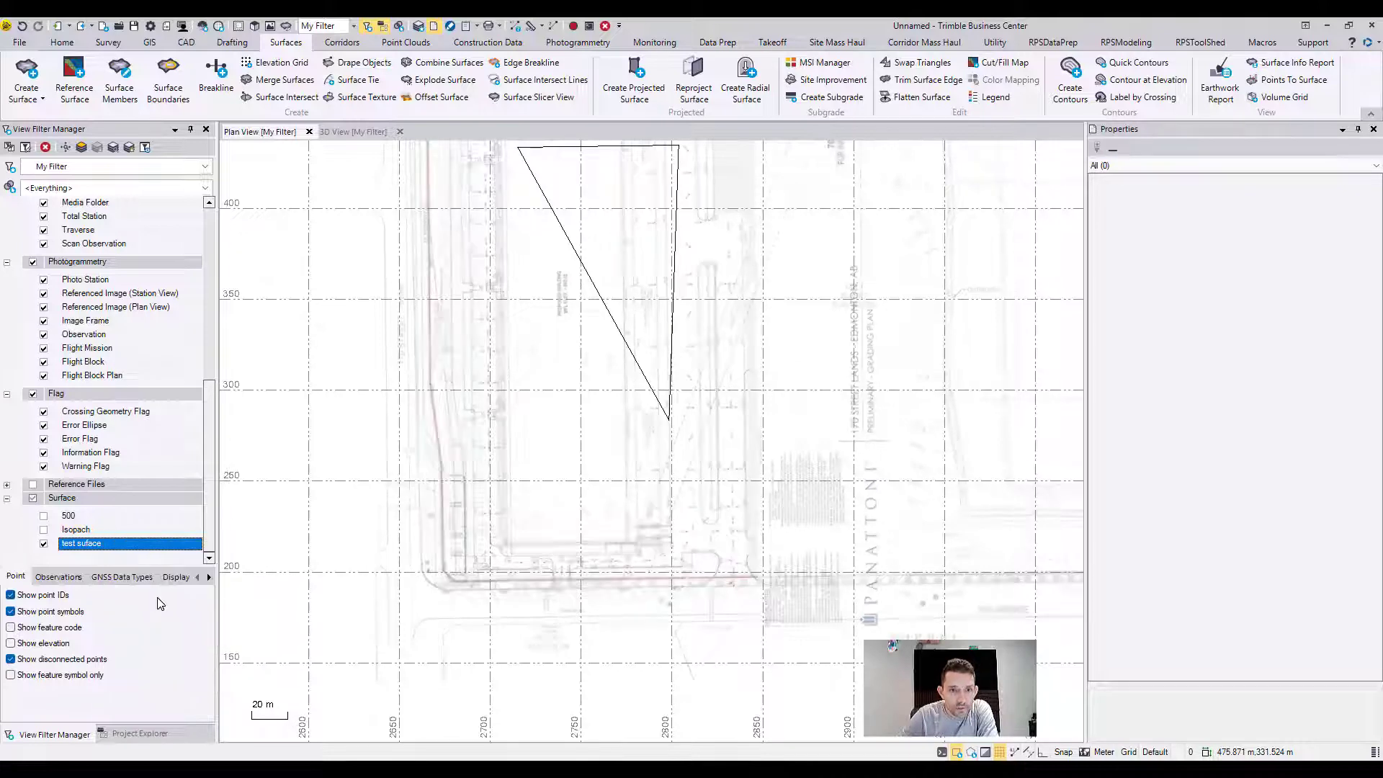
{"action": "left_click", "coordinate": [81, 148]}
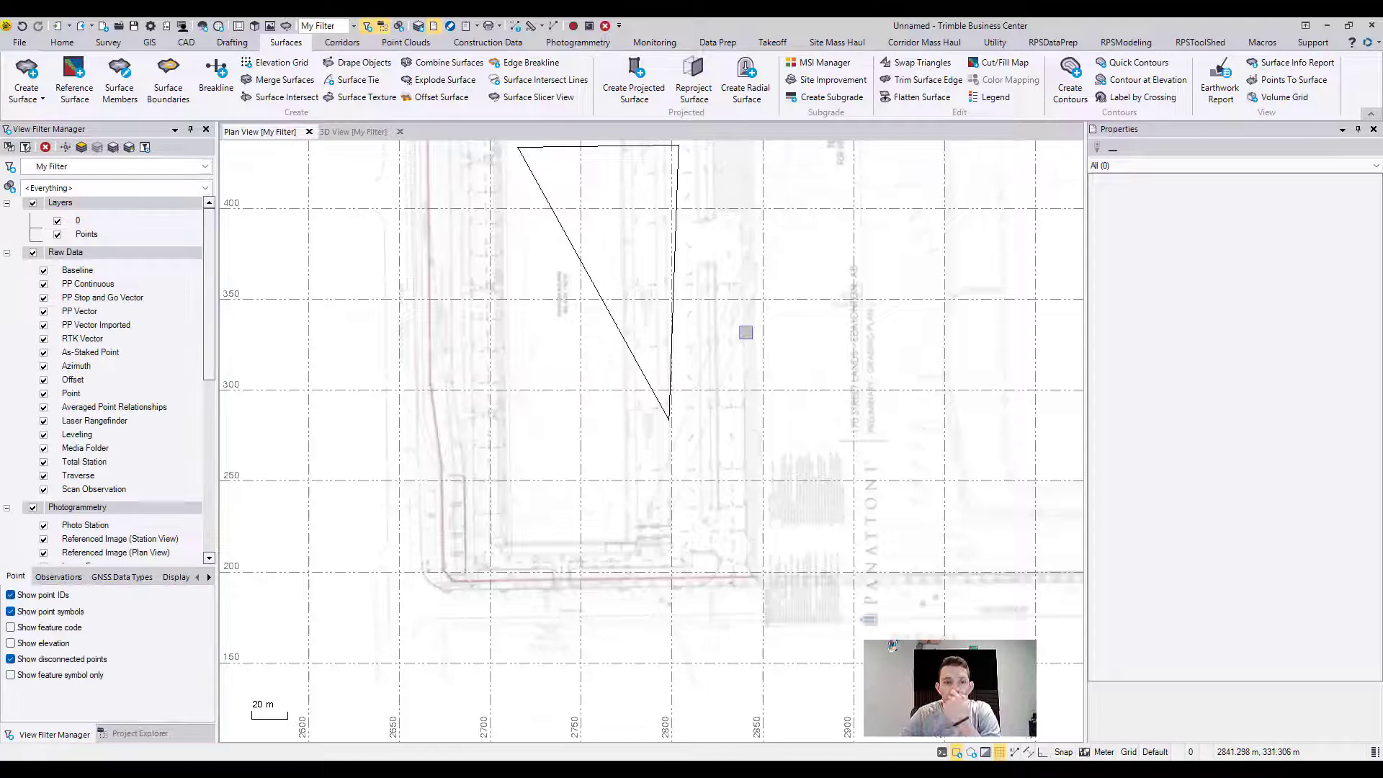
{"action": "scroll", "coordinate": [204, 330], "scroll_direction": "down", "scroll_amount": 4}
{"action": "scroll", "coordinate": [204, 328], "scroll_direction": "down", "scroll_amount": 1}
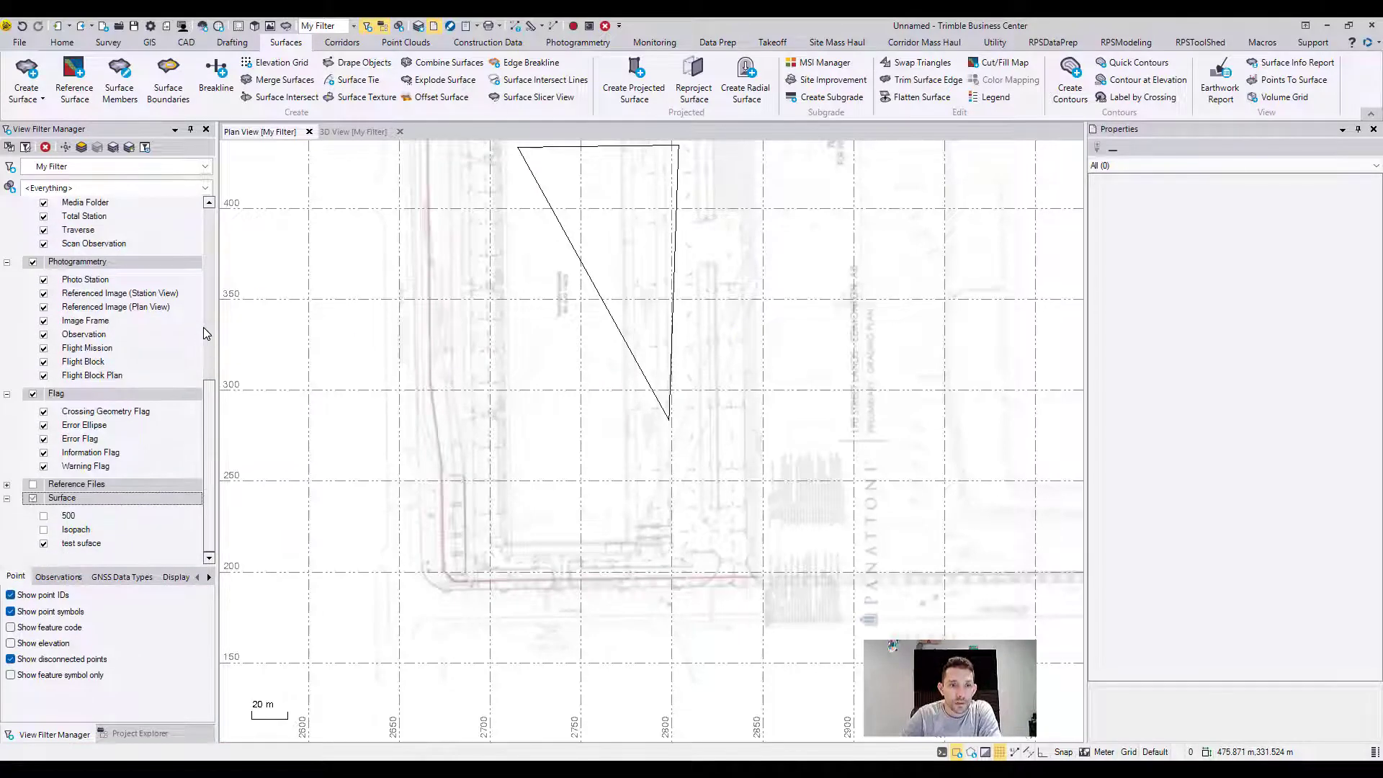
{"action": "scroll", "coordinate": [204, 327], "scroll_direction": "up", "scroll_amount": 3}
{"action": "scroll", "coordinate": [204, 328], "scroll_direction": "up", "scroll_amount": 3}
{"action": "left_click", "coordinate": [154, 733]}
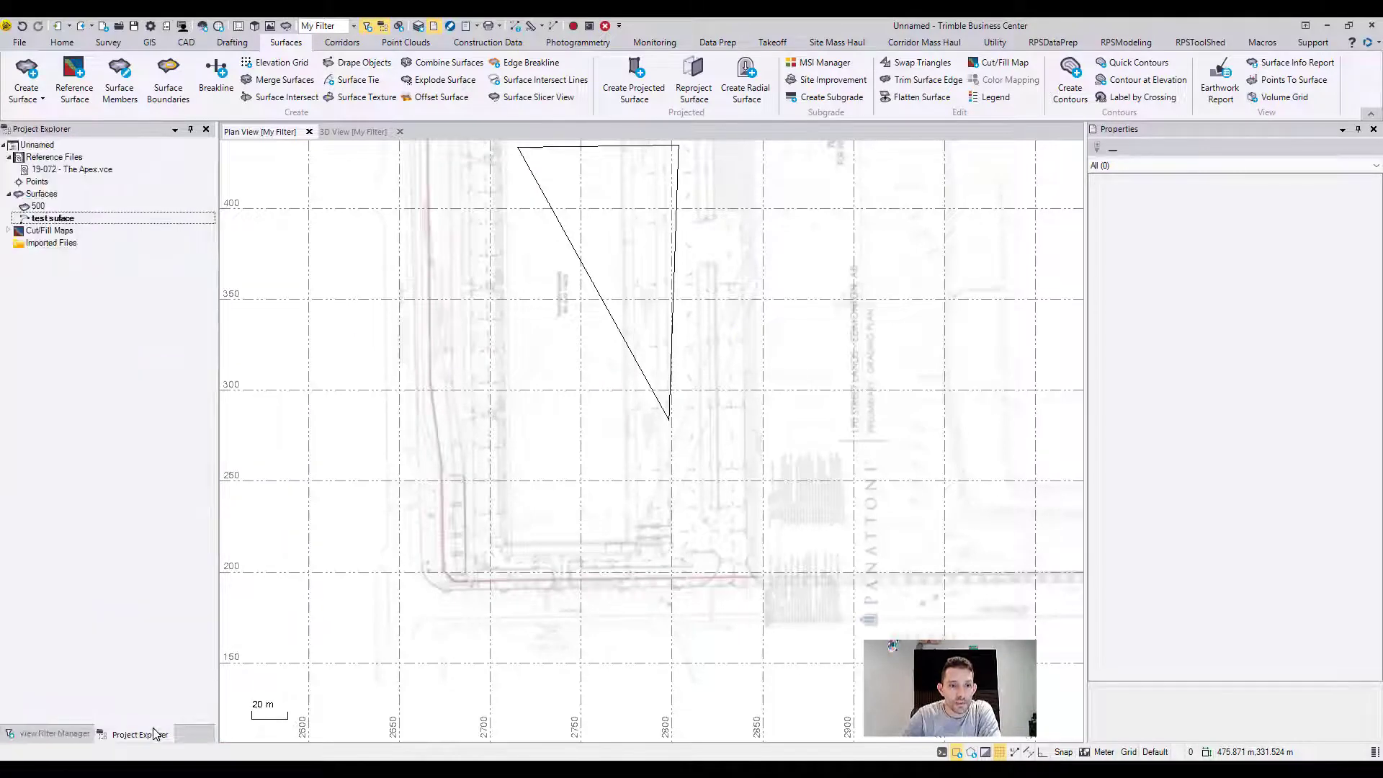
Expand Cut/Fill Maps, recentre the plan, and hide the coloured test suface display
{"action": "left_click", "coordinate": [11, 231]}
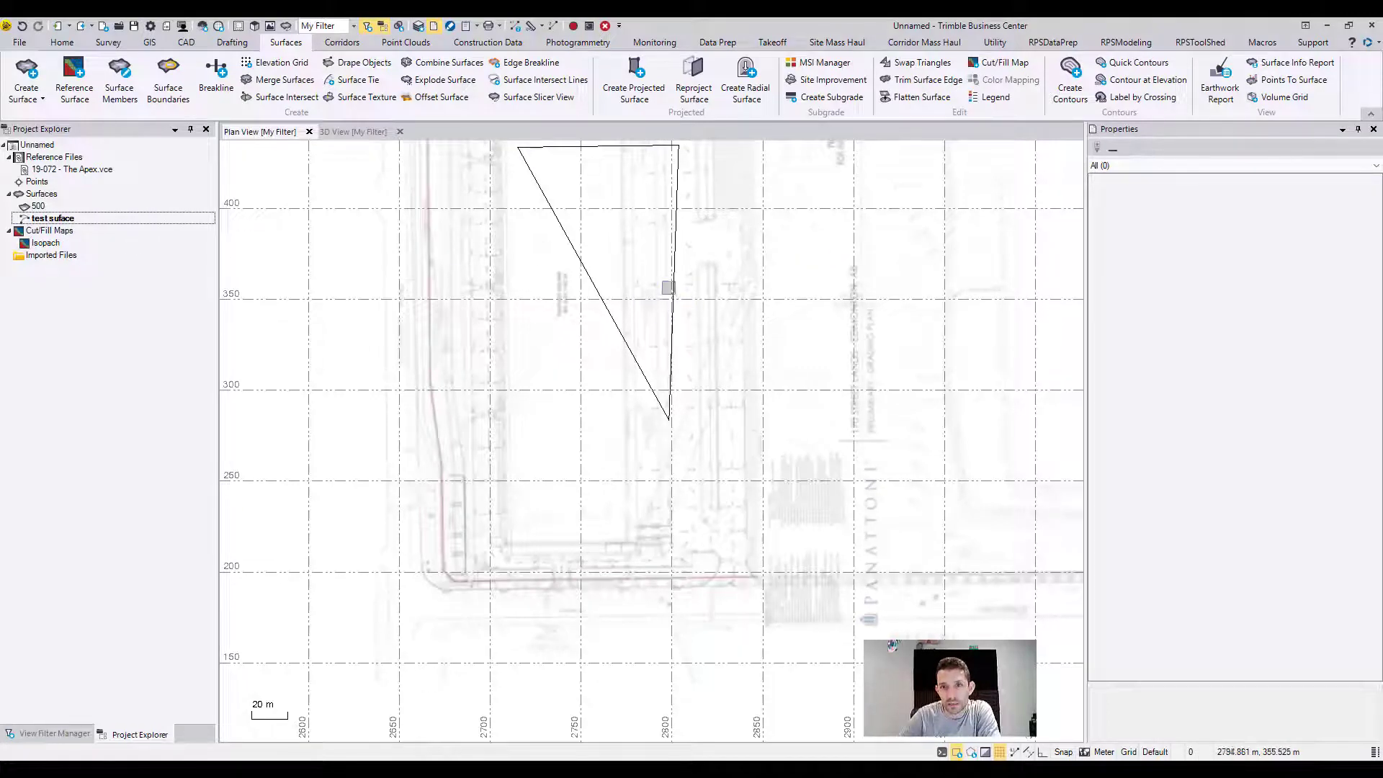
{"action": "scroll", "coordinate": [669, 287], "scroll_direction": "down", "scroll_amount": 2}
{"action": "scroll", "coordinate": [698, 292], "scroll_direction": "down", "scroll_amount": 2}
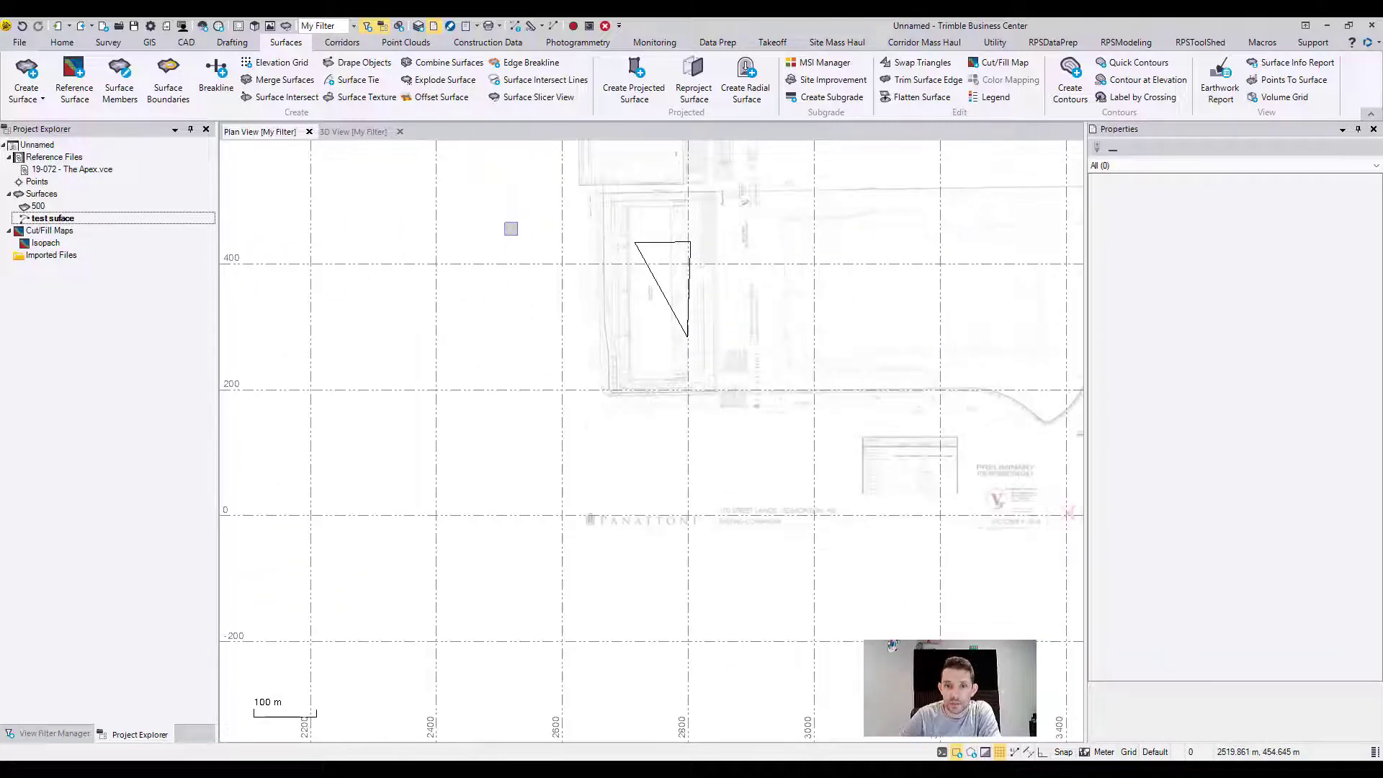
{"action": "middle_click_drag", "start_coordinate": [660, 304], "coordinate": [614, 493]}
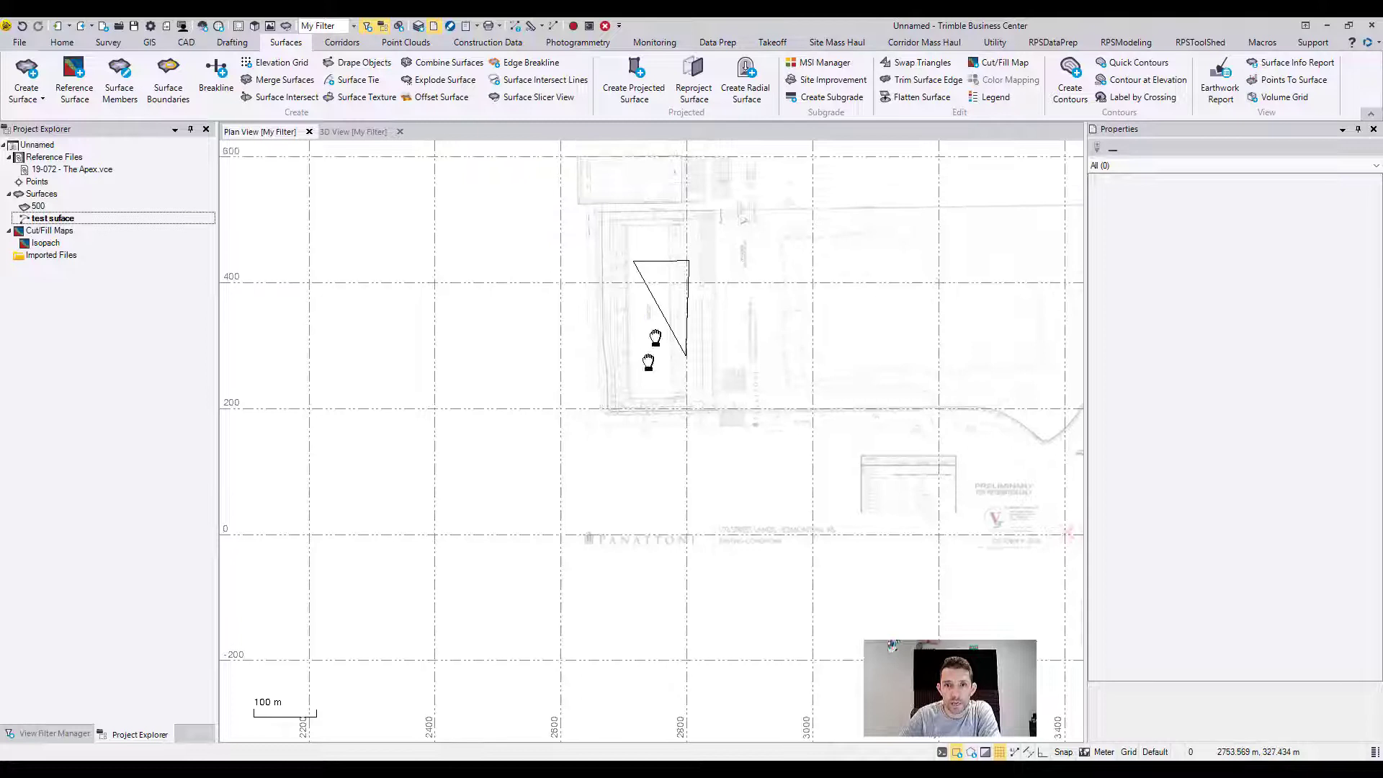
{"action": "right_click", "coordinate": [39, 172]}
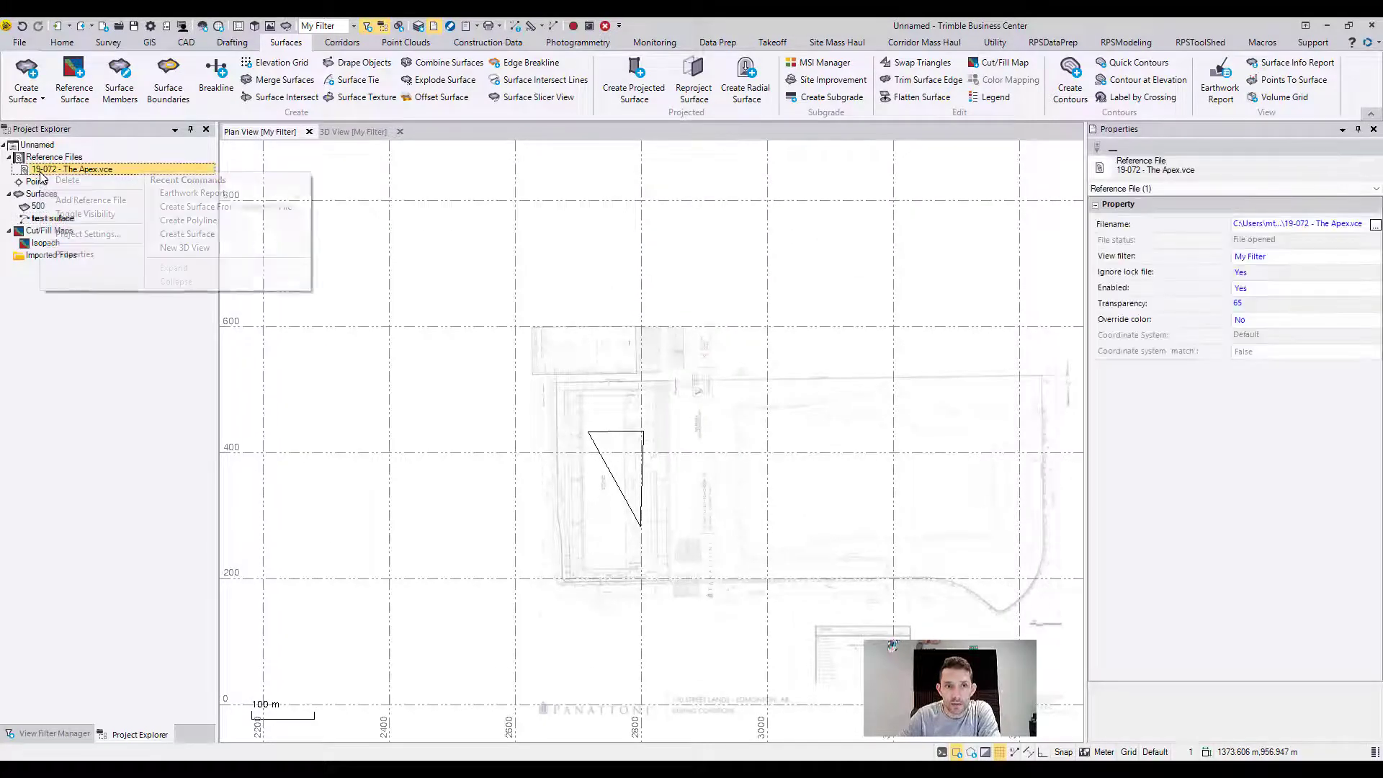
{"action": "left_click", "coordinate": [86, 214]}
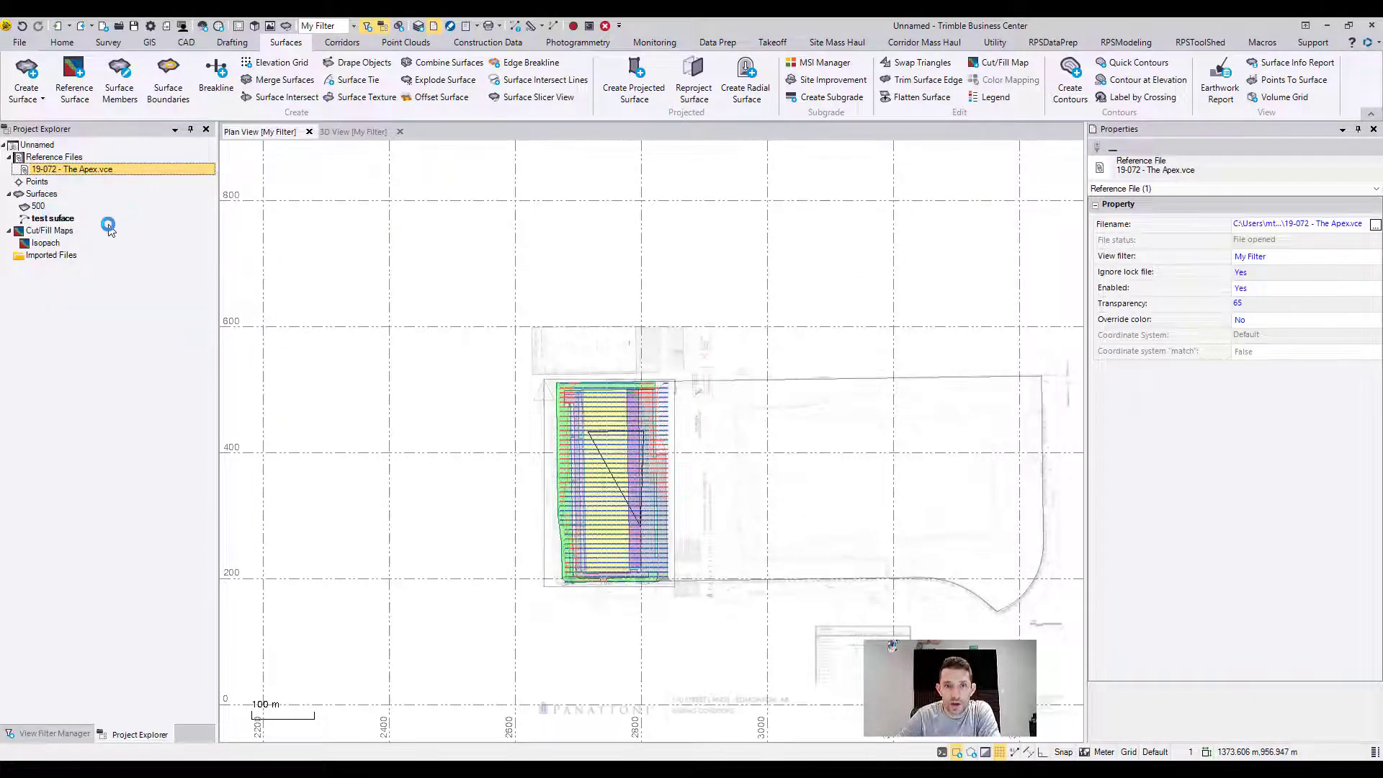
{"action": "right_click", "coordinate": [73, 177]}
{"action": "left_click", "coordinate": [96, 211]}
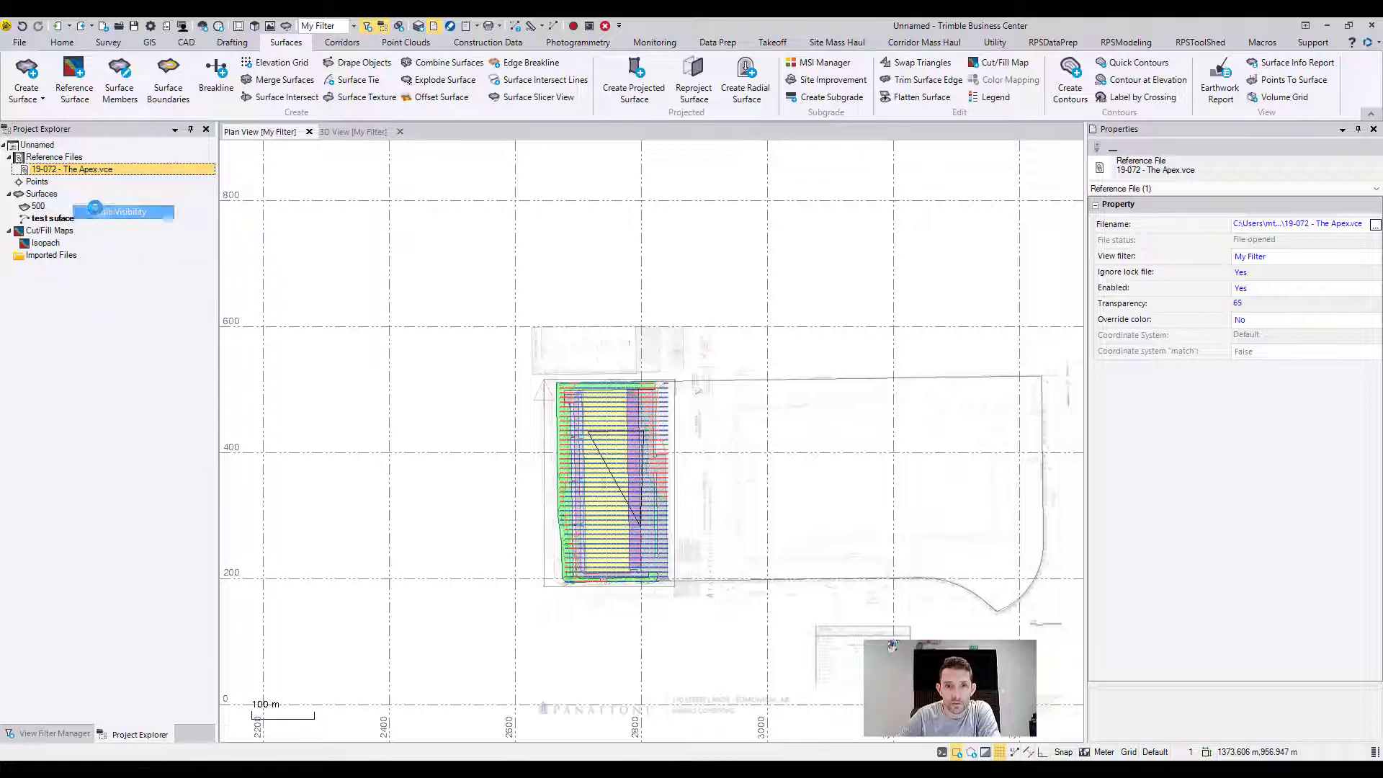
{"action": "scroll", "coordinate": [722, 499], "scroll_direction": "up", "scroll_amount": 2}
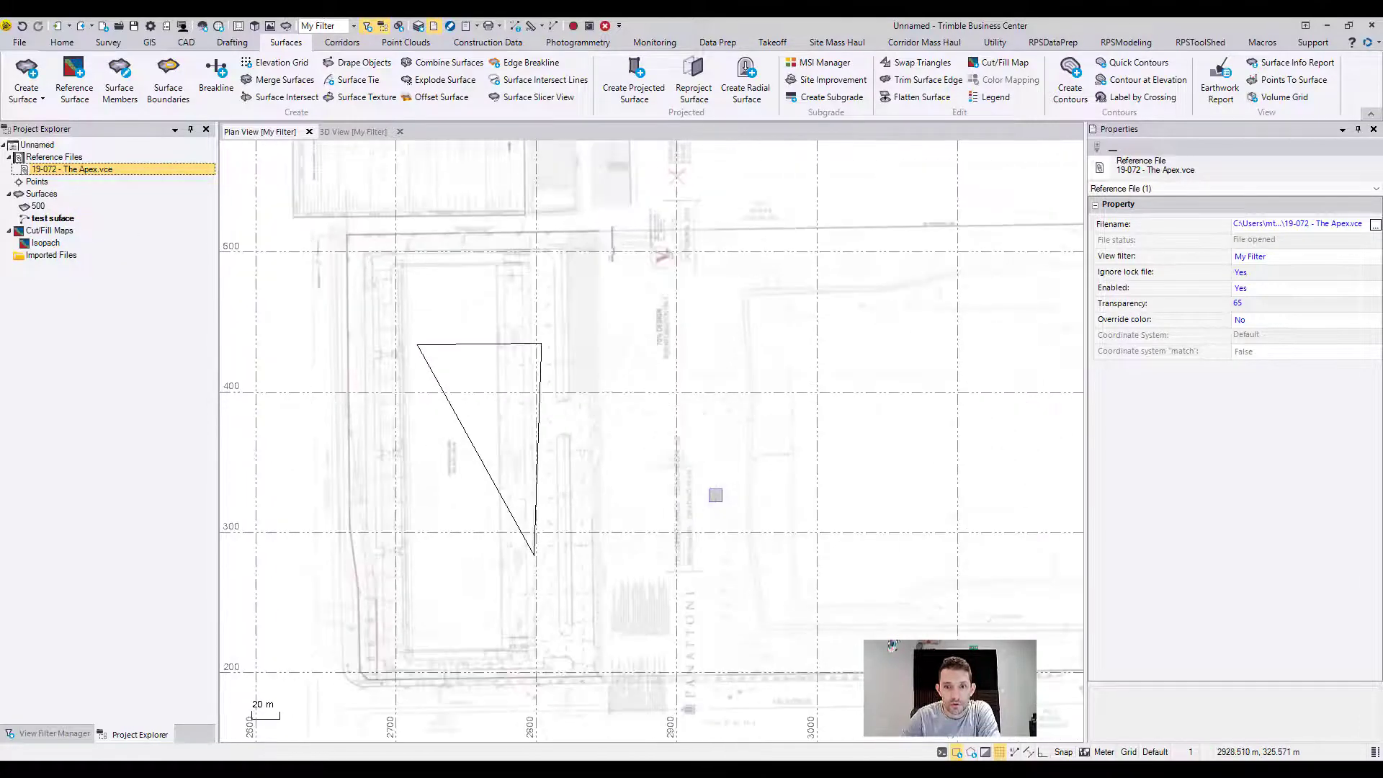
{"action": "scroll", "coordinate": [714, 495], "scroll_direction": "down", "scroll_amount": 2}
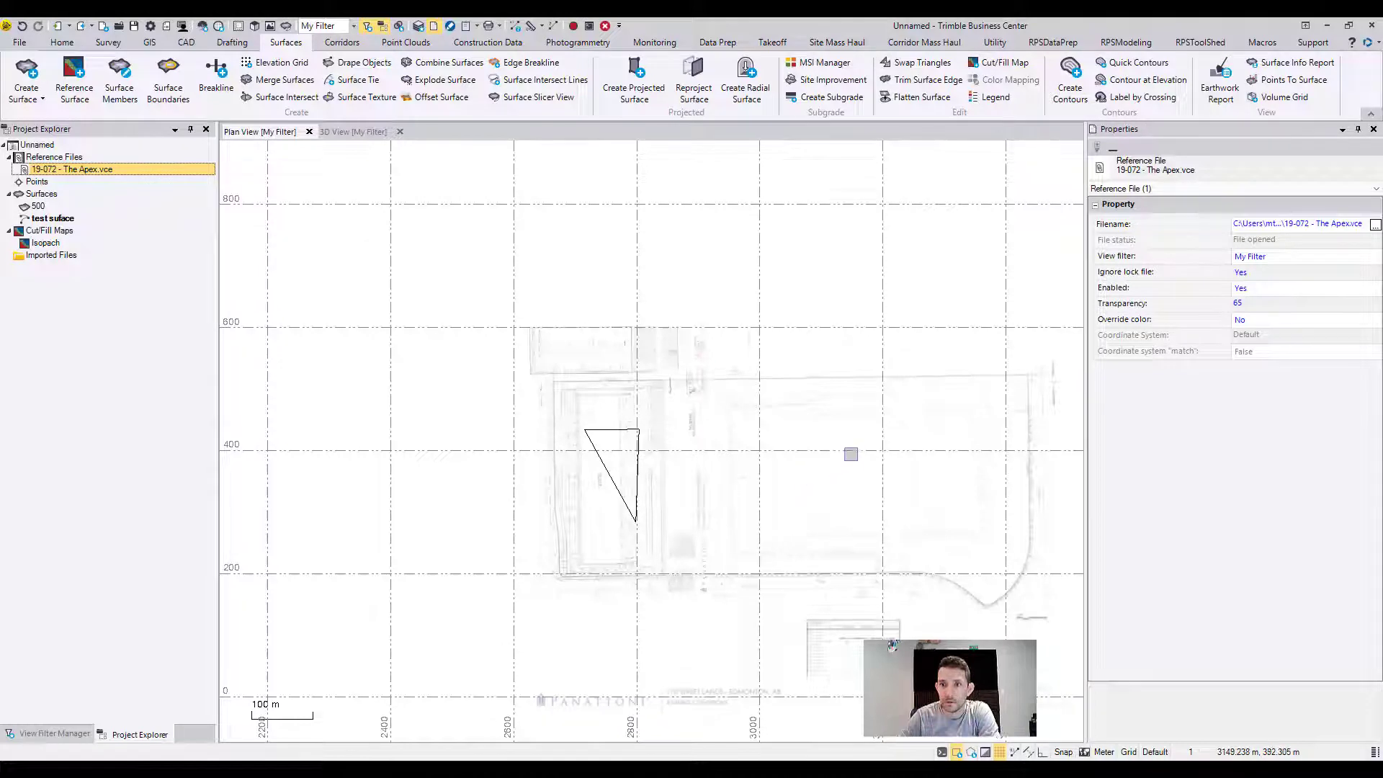
{"action": "scroll", "coordinate": [852, 454], "scroll_direction": "down", "scroll_amount": 2}
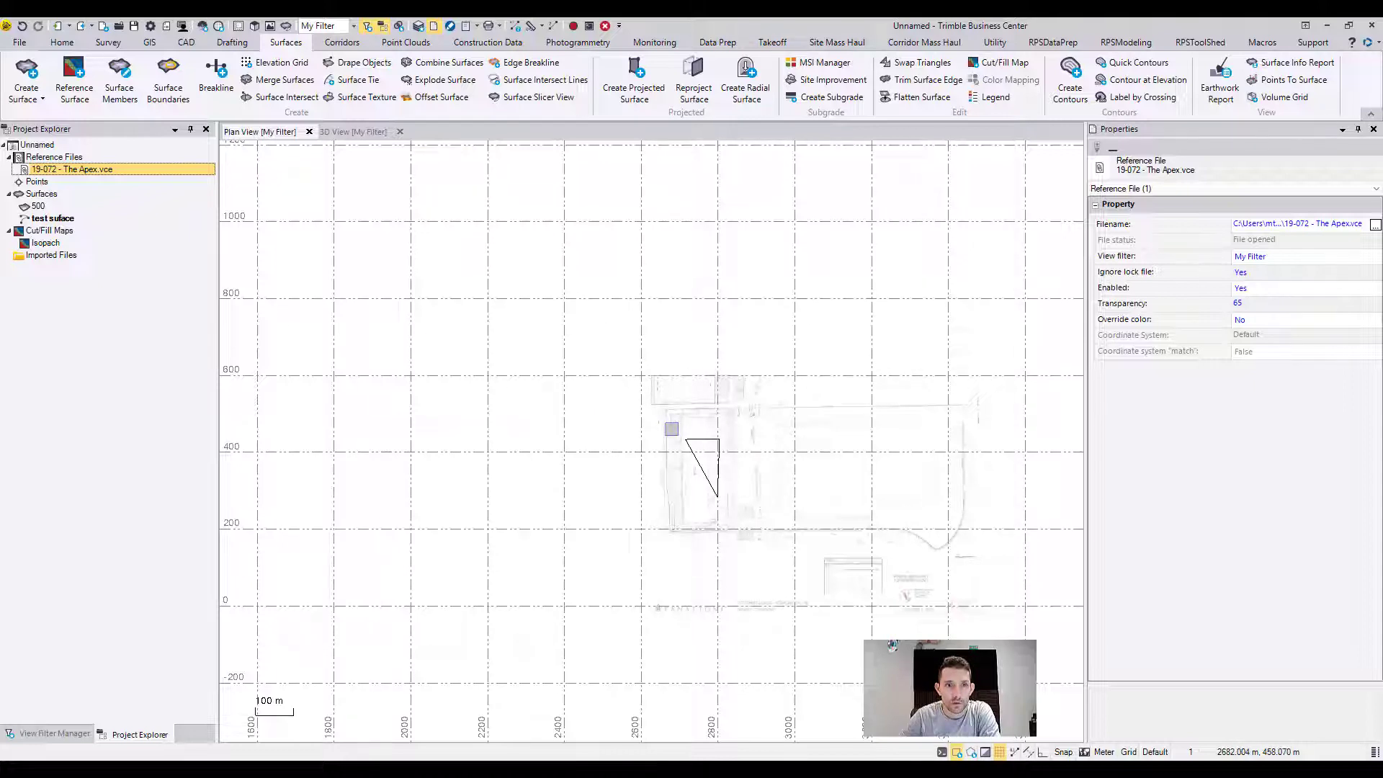
Cycle the reference file's View filter through <None> and All, ending on My Filter
{"action": "left_click", "coordinate": [1293, 256]}
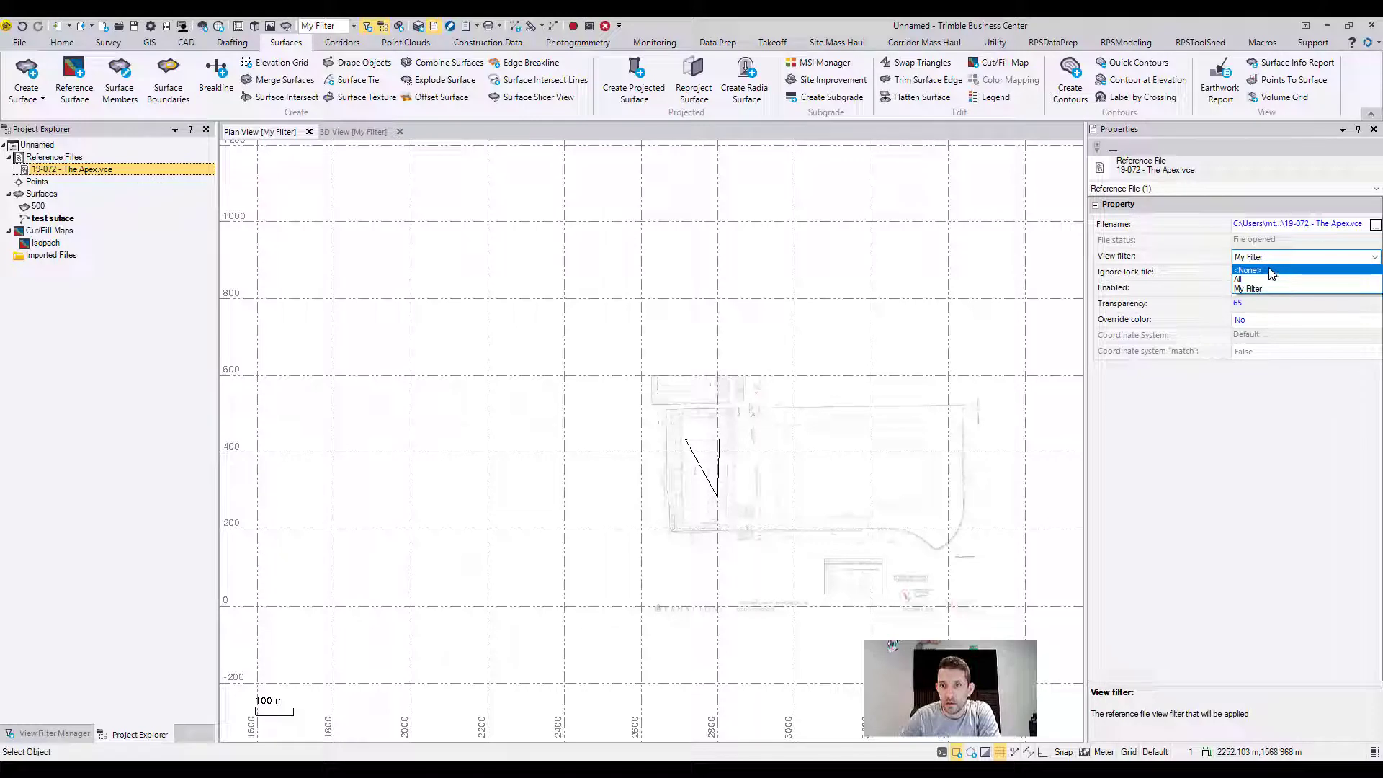
{"action": "left_click", "coordinate": [1271, 273]}
{"action": "left_click", "coordinate": [1261, 257]}
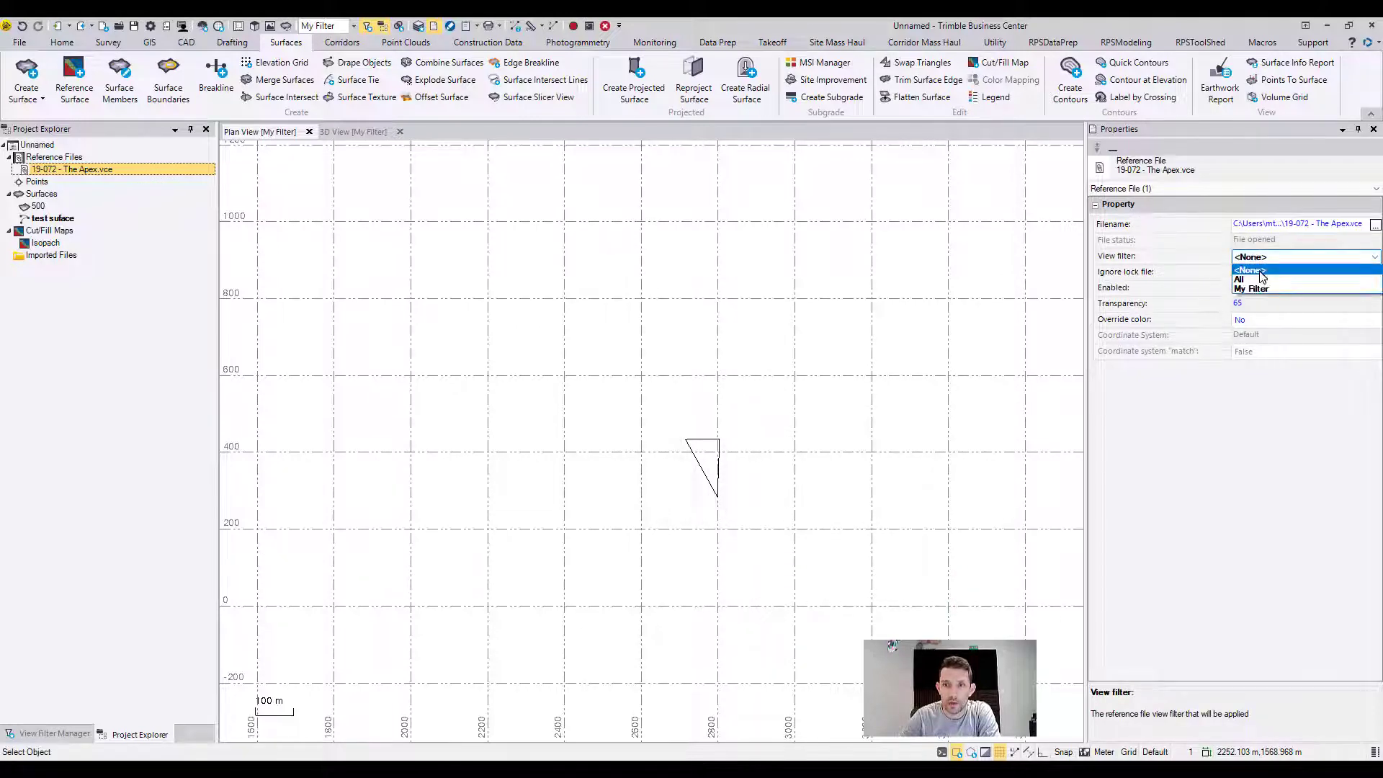
{"action": "left_click", "coordinate": [1255, 258]}
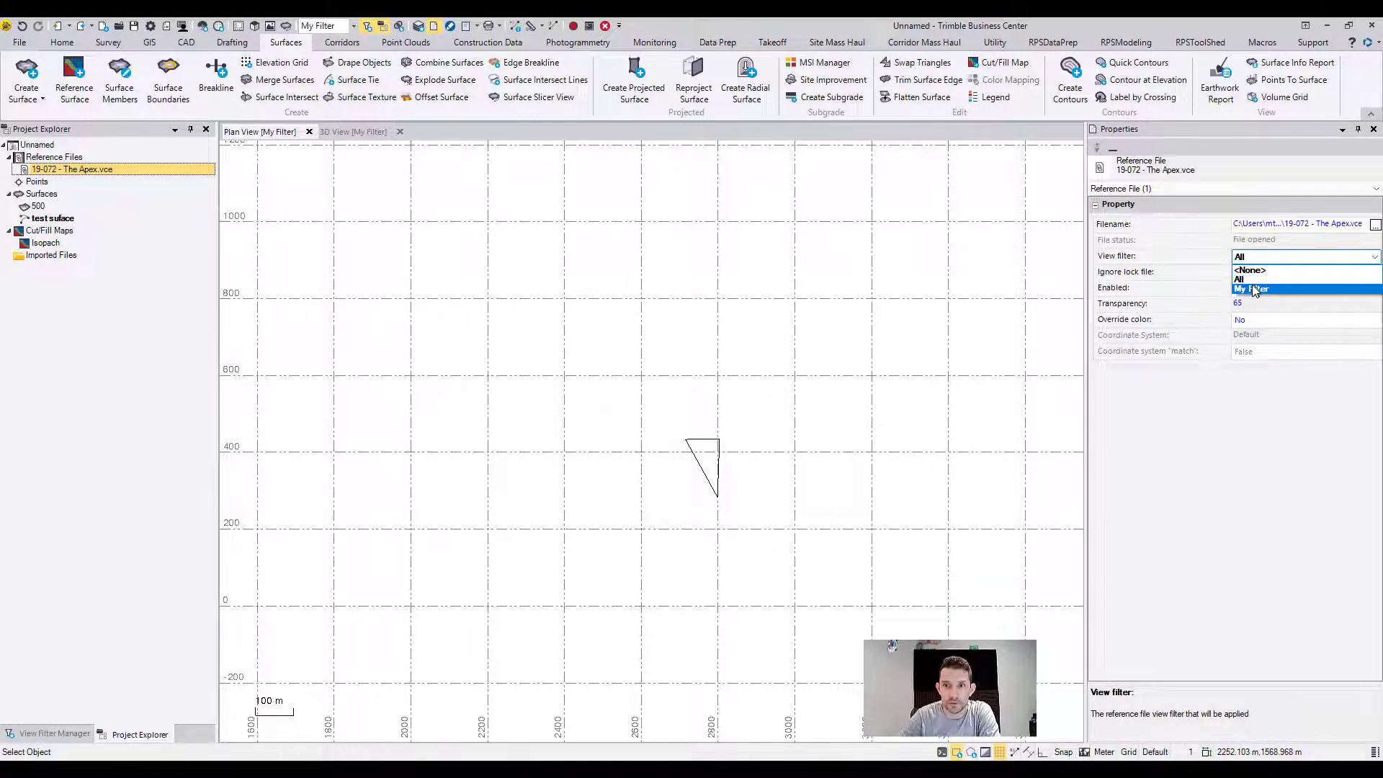
{"action": "left_click", "coordinate": [1252, 286]}
{"action": "left_click", "coordinate": [1250, 259]}
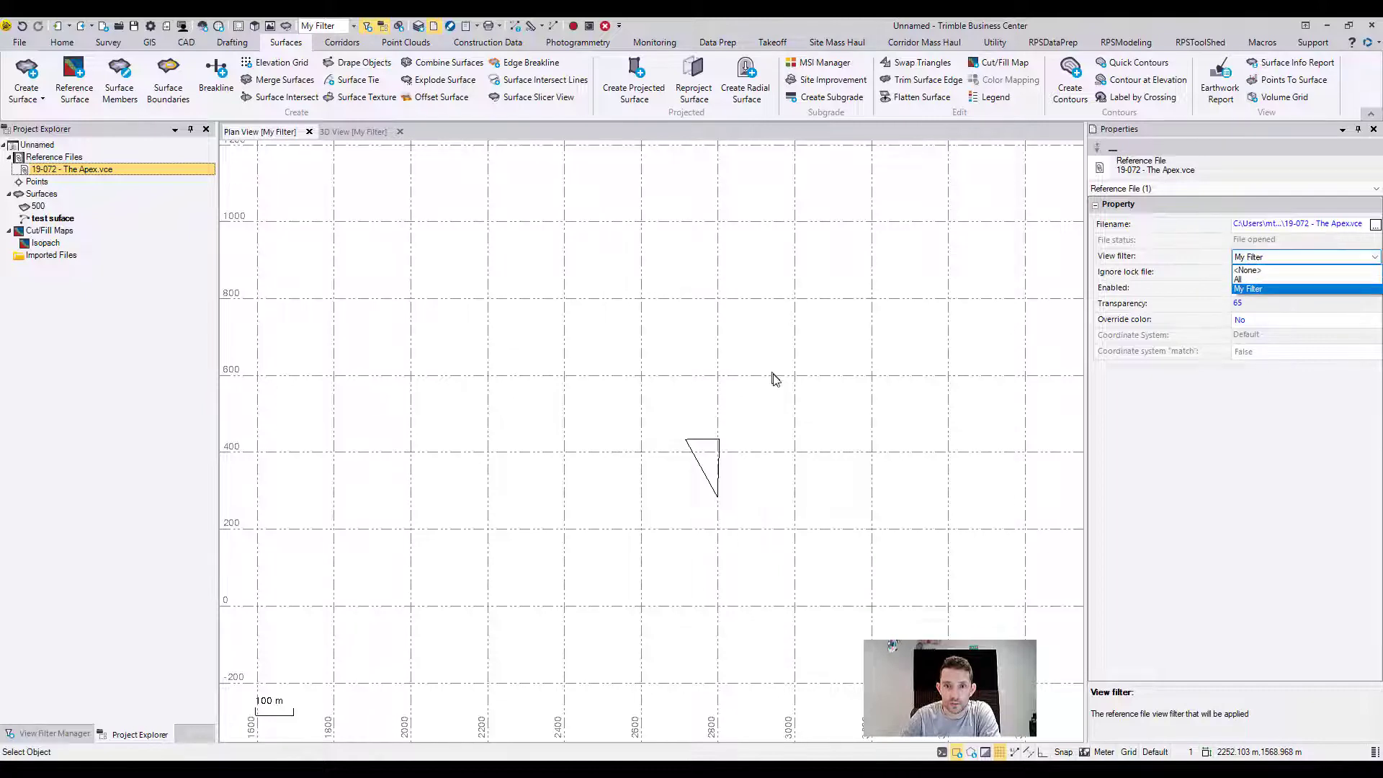
{"action": "left_click", "coordinate": [826, 381]}
{"action": "scroll", "coordinate": [808, 386], "scroll_direction": "up", "scroll_amount": 5}
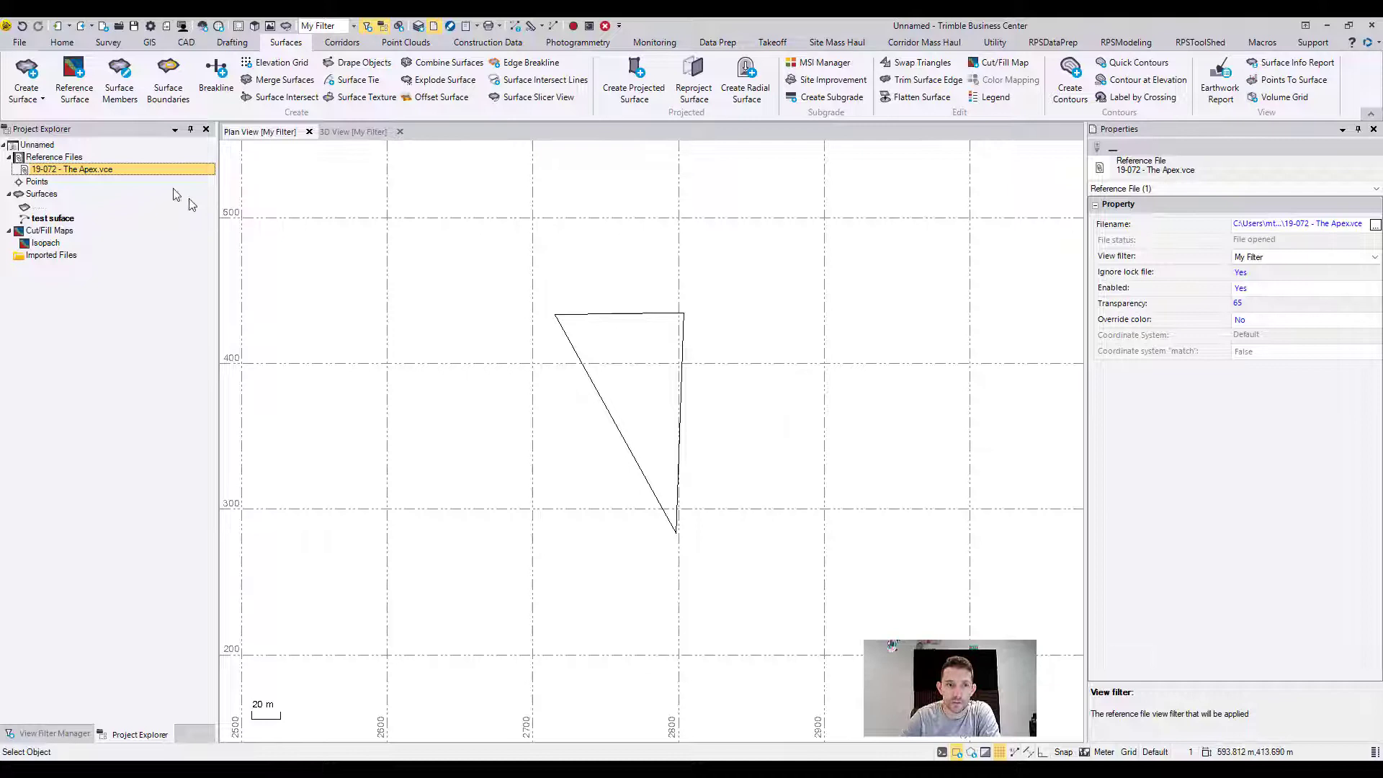
Open the My Filter visibility settings and check the test suface entry's options
{"action": "left_click", "coordinate": [55, 733]}
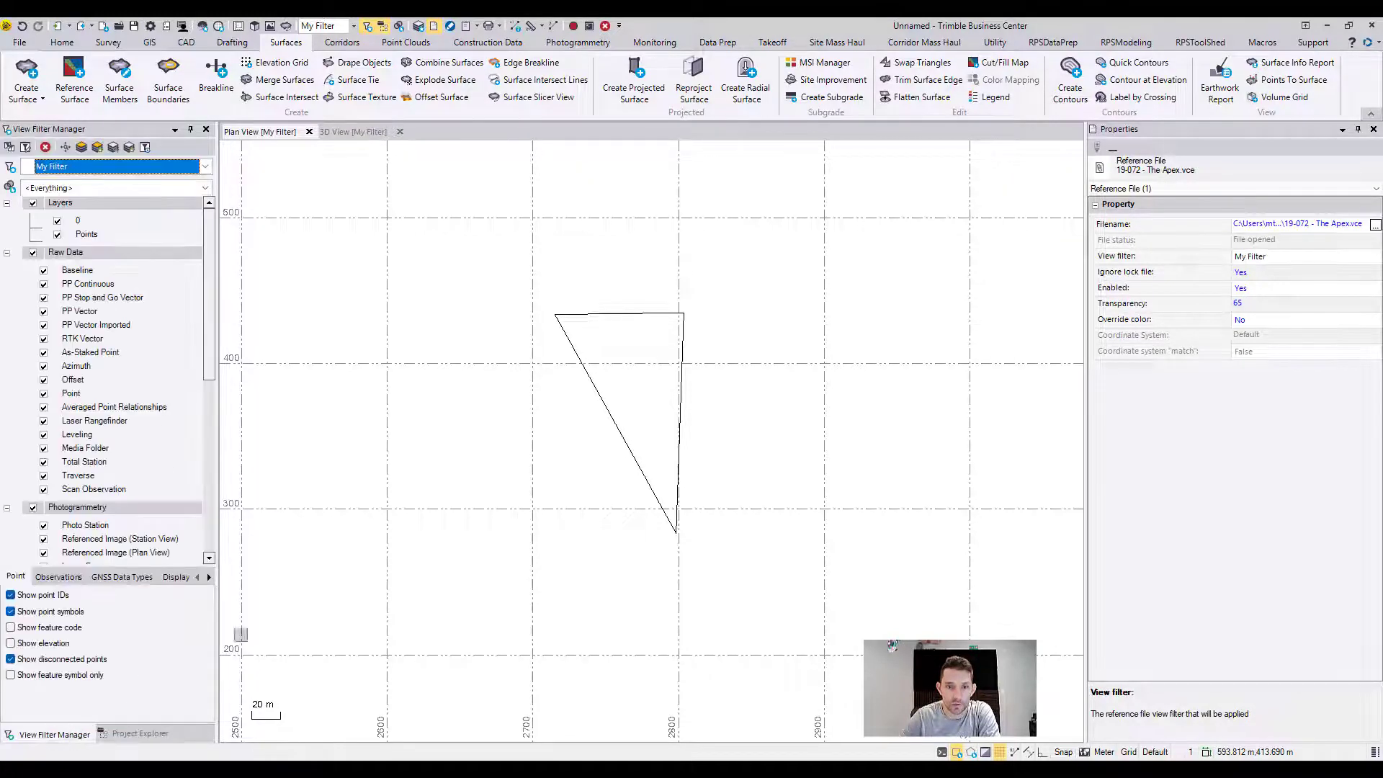
{"action": "scroll", "coordinate": [648, 354], "scroll_direction": "down", "scroll_amount": 3}
{"action": "scroll", "coordinate": [691, 343], "scroll_direction": "down", "scroll_amount": 2}
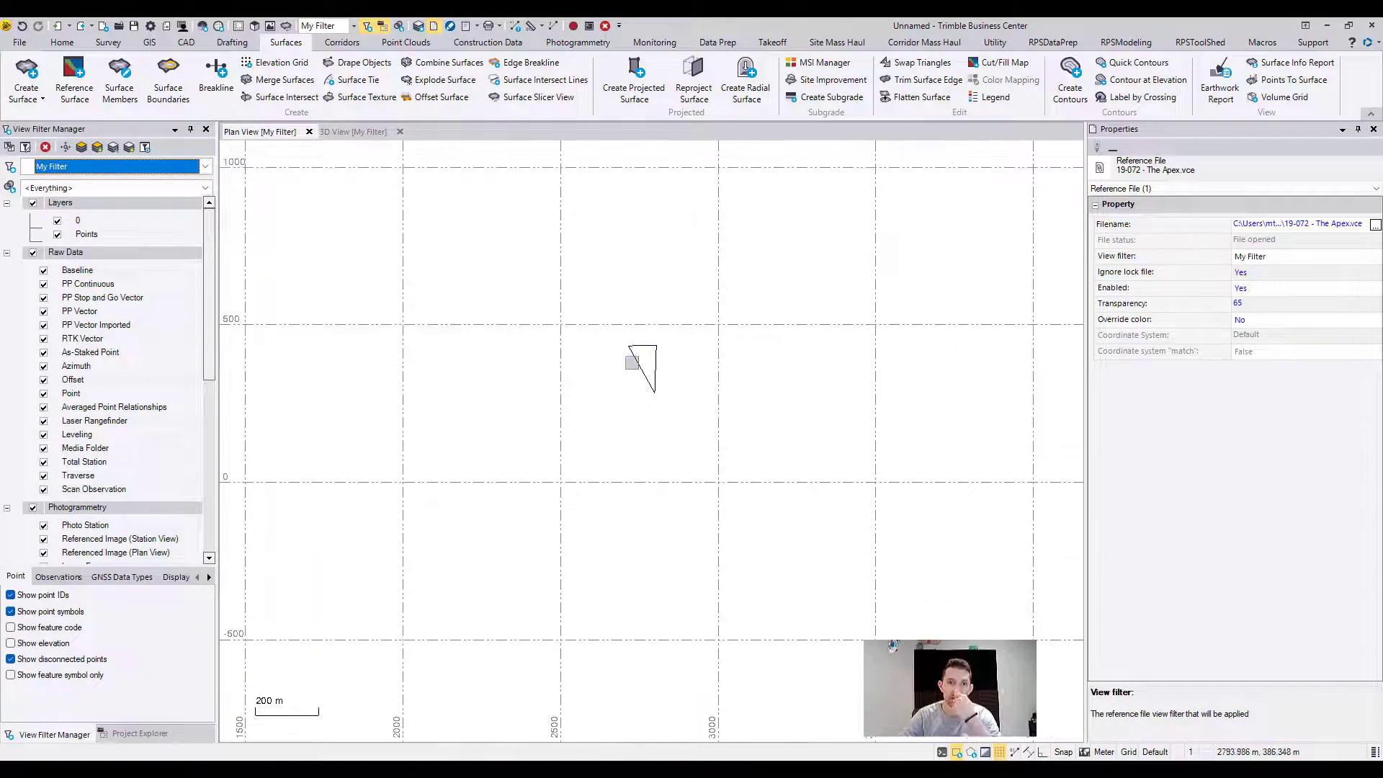
{"action": "left_click_drag", "start_coordinate": [209, 283], "coordinate": [232, 523]}
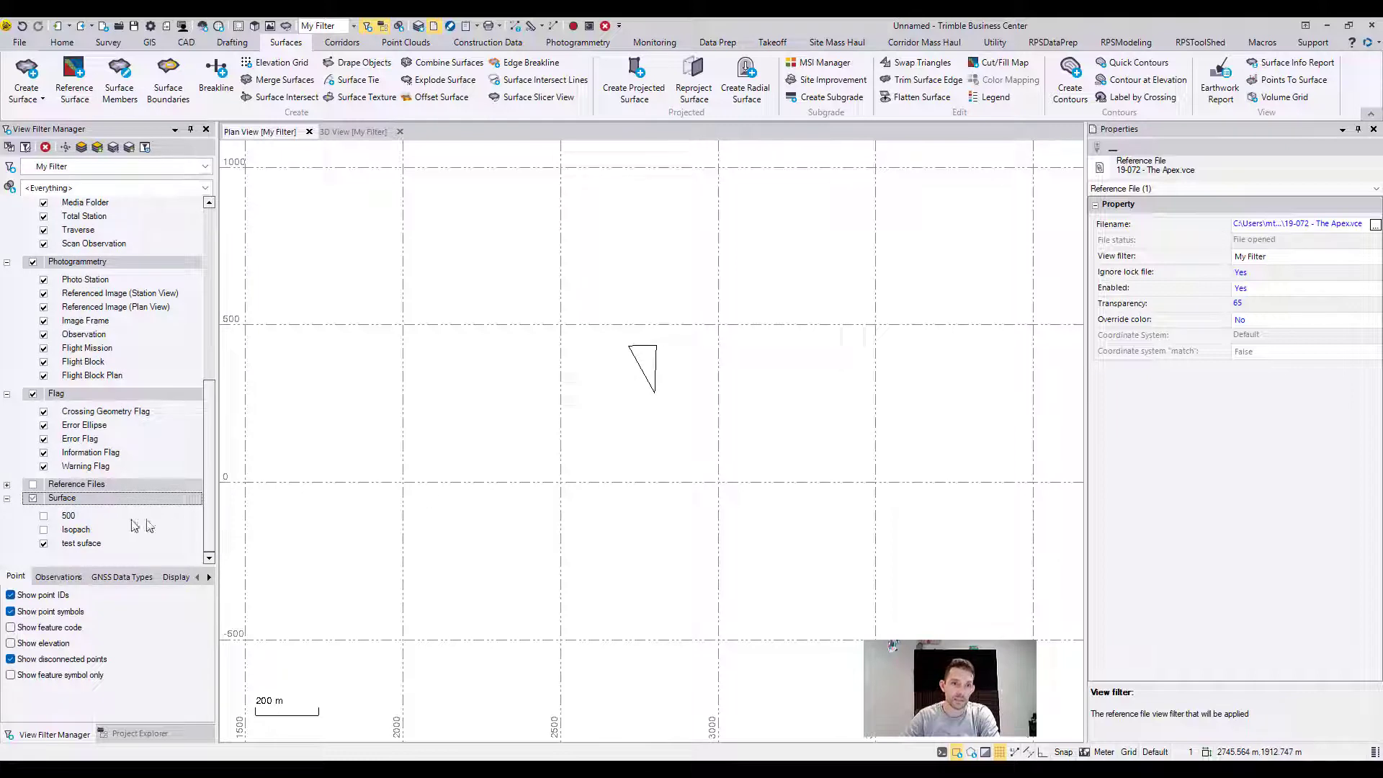
{"action": "left_click", "coordinate": [81, 544]}
{"action": "right_click", "coordinate": [80, 544]}
{"action": "left_click", "coordinate": [171, 95]}
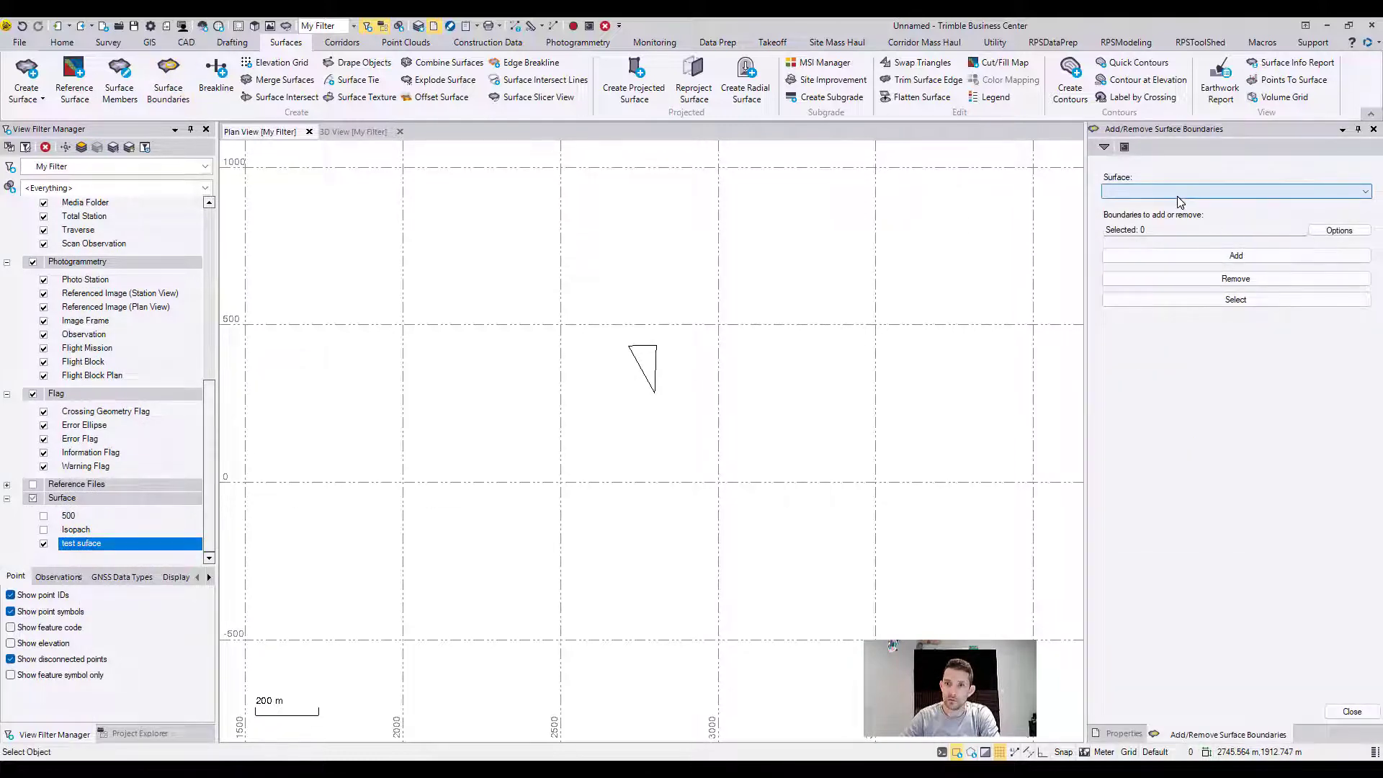
Browse the Add/Remove Surface Boundaries surface list without choosing, then close that command
{"action": "left_click", "coordinate": [1172, 193]}
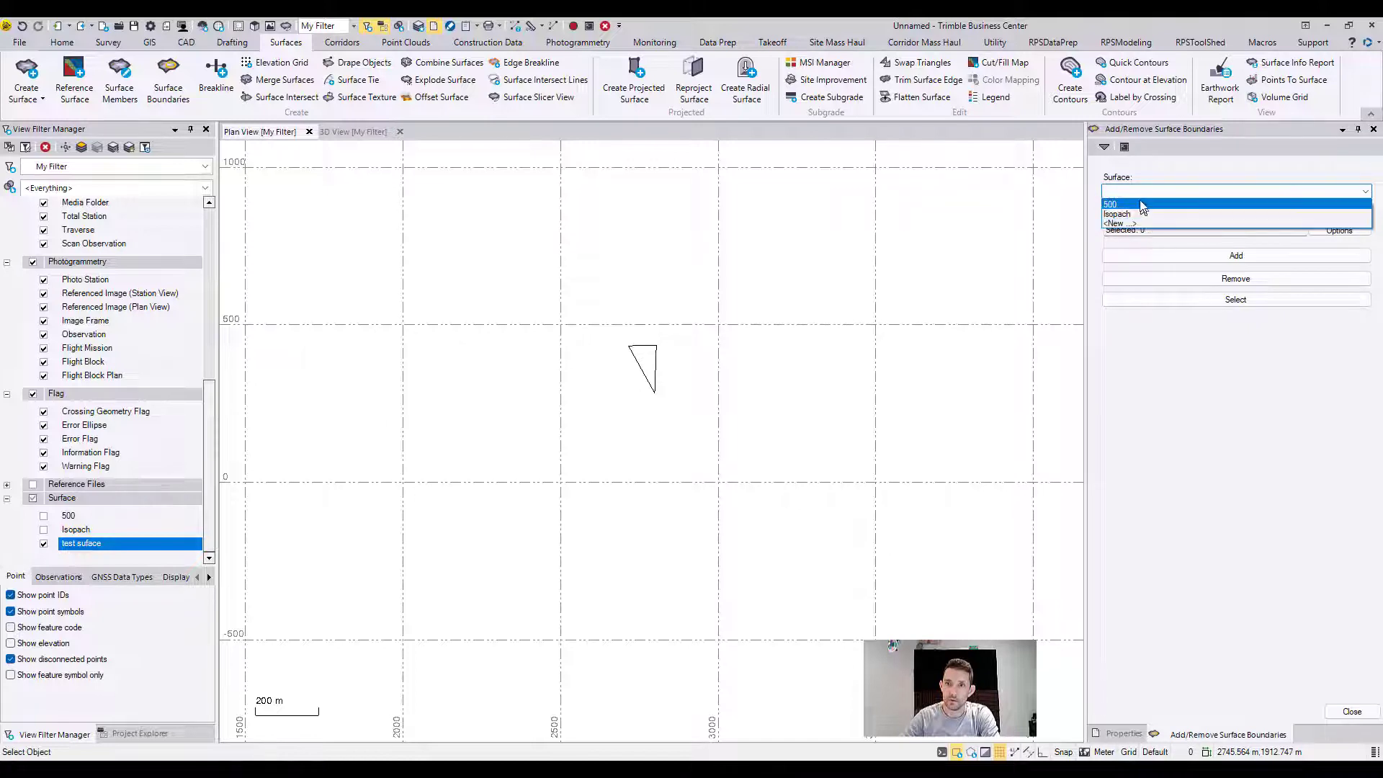
{"action": "left_click", "coordinate": [1153, 287]}
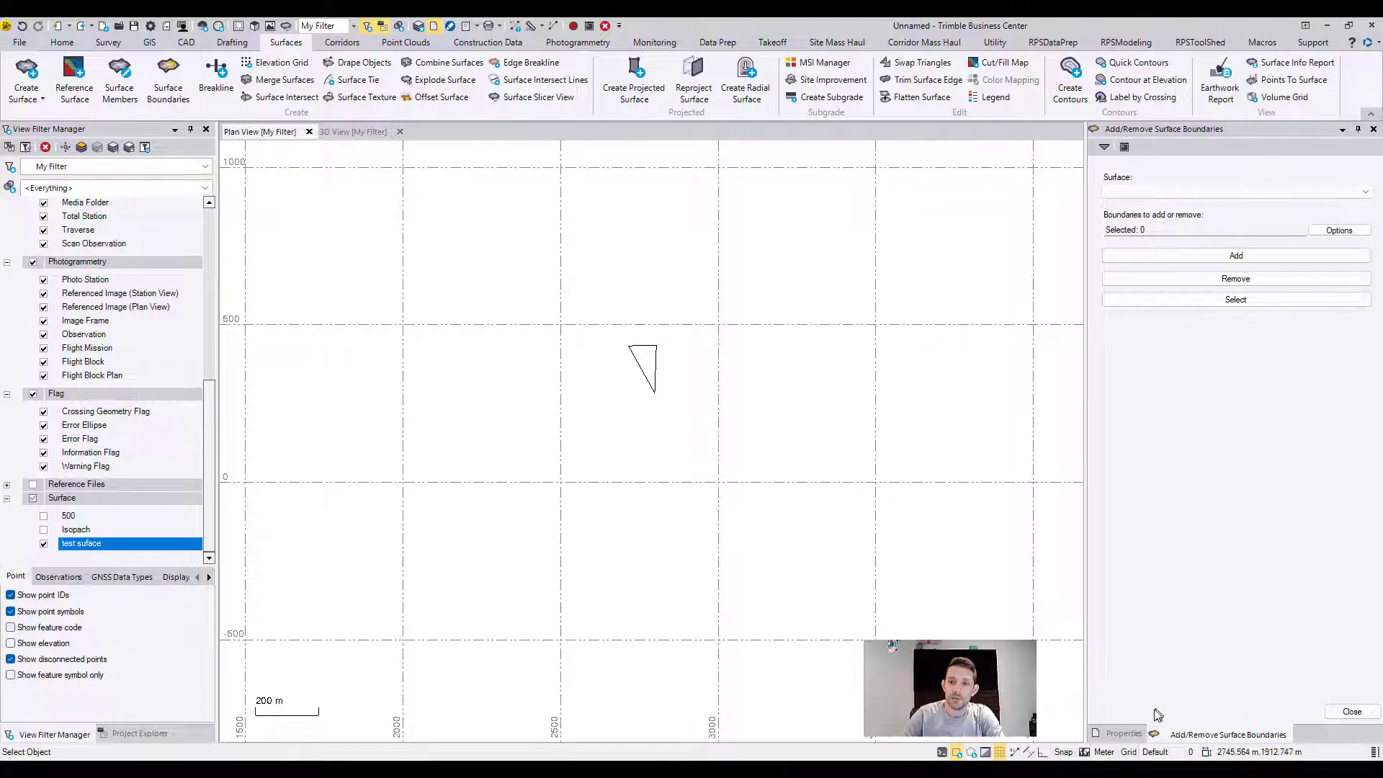
{"action": "left_click", "coordinate": [1124, 736]}
{"action": "left_click", "coordinate": [1374, 129]}
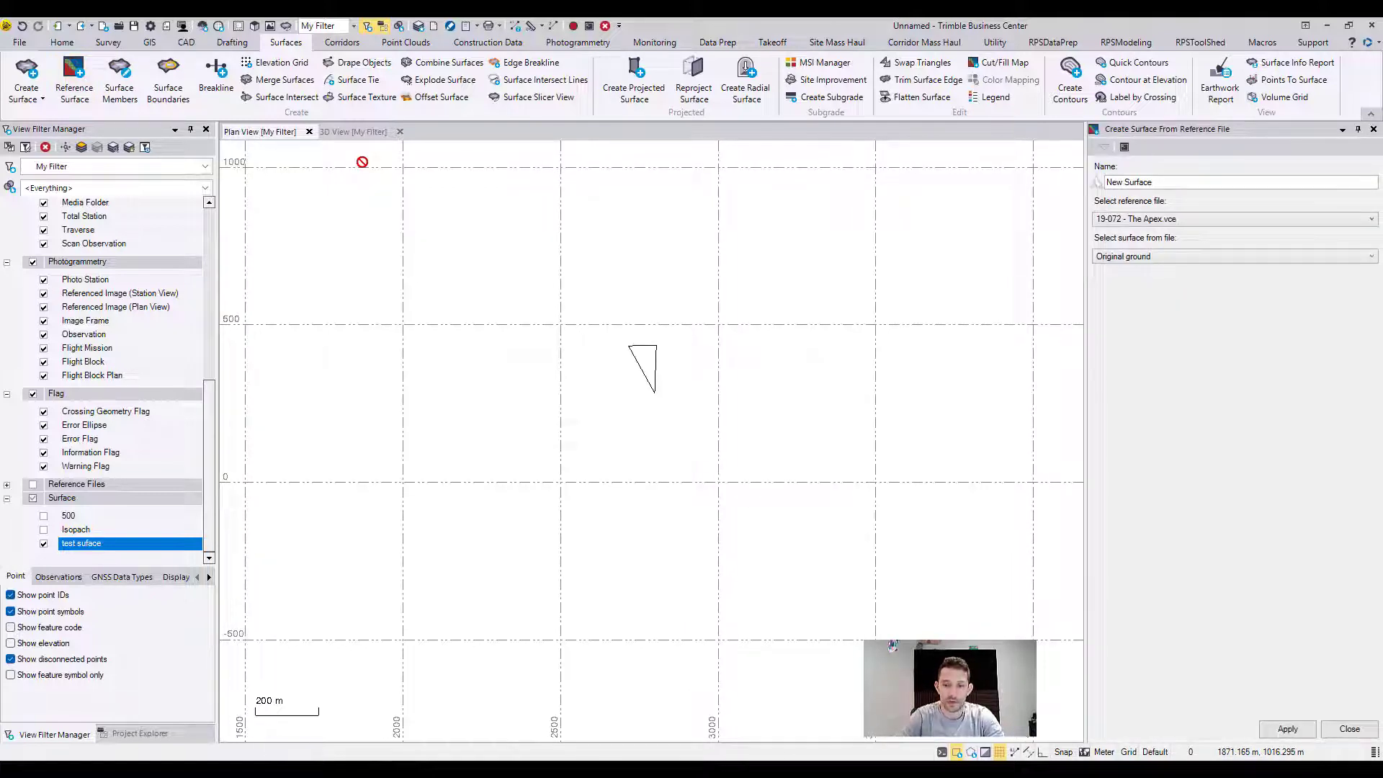
{"action": "key", "text": "F1"}
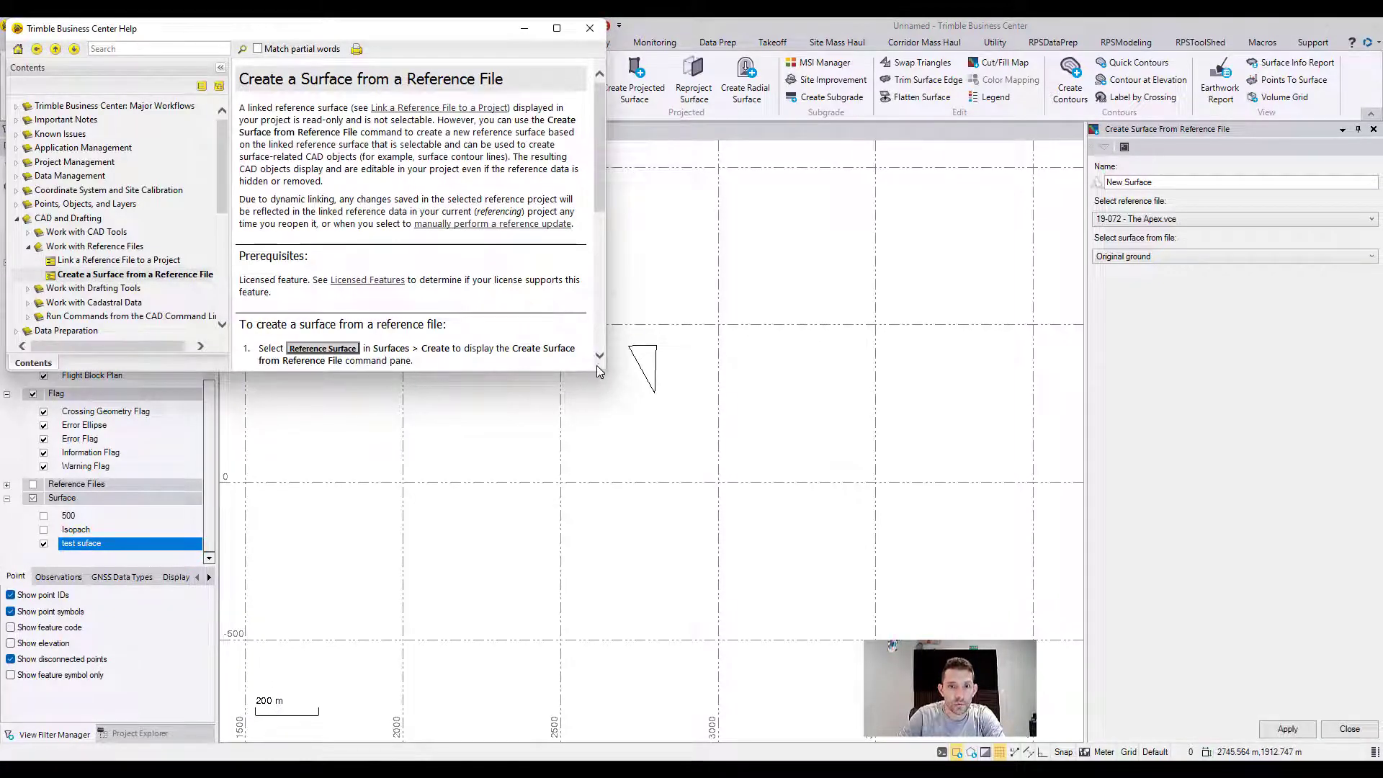
{"action": "scroll", "coordinate": [600, 368], "scroll_direction": "down", "scroll_amount": 1}
{"action": "left_click_drag", "start_coordinate": [605, 373], "coordinate": [983, 646]}
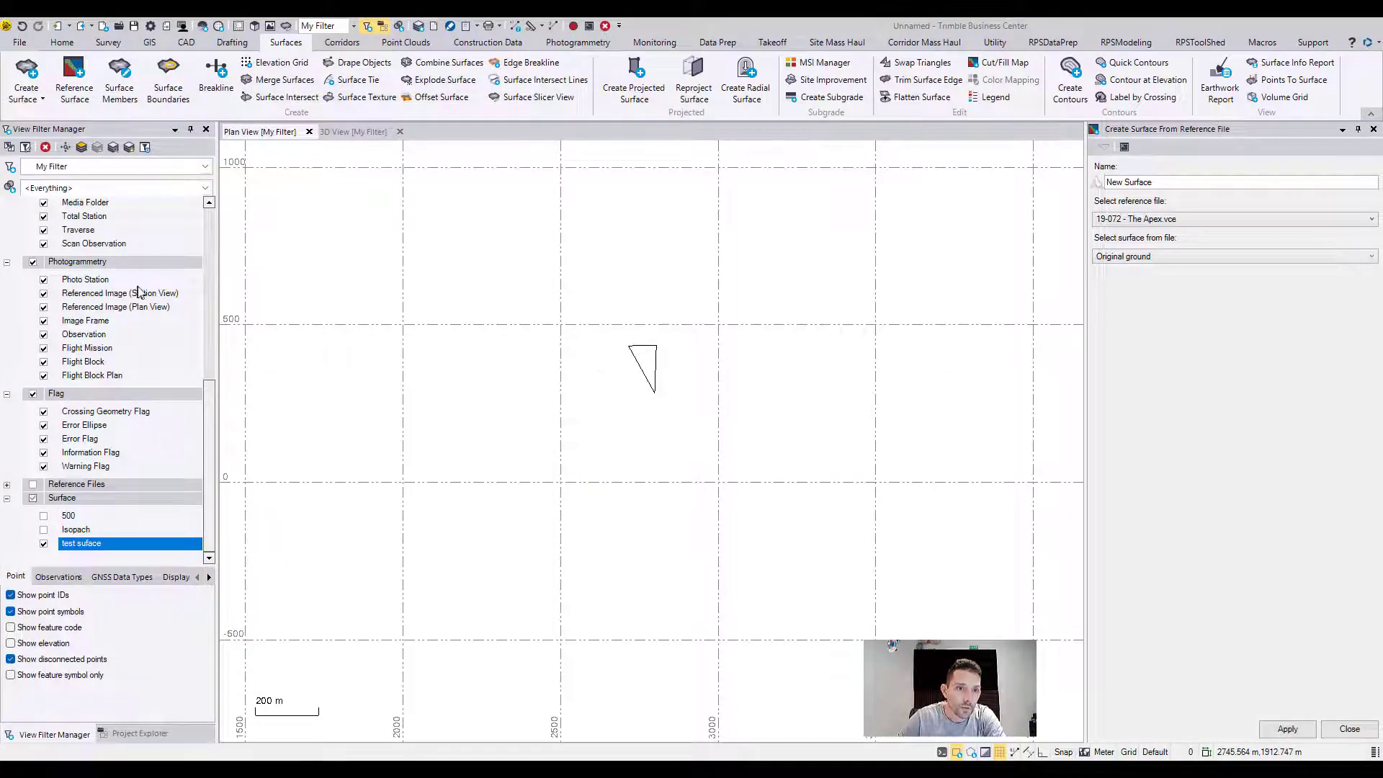
{"action": "scroll", "coordinate": [141, 294], "scroll_direction": "up", "scroll_amount": 3}
{"action": "scroll", "coordinate": [153, 308], "scroll_direction": "up", "scroll_amount": 3}
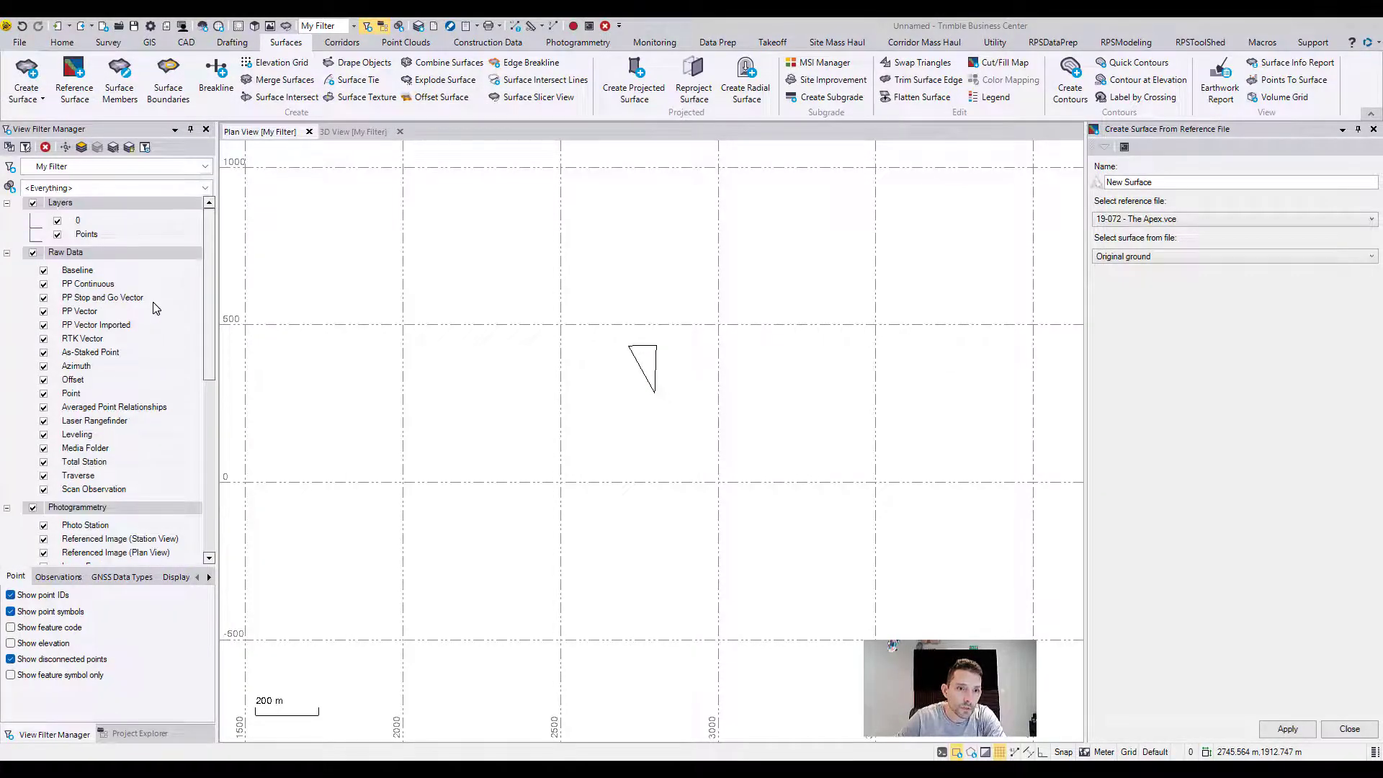
{"action": "scroll", "coordinate": [153, 308], "scroll_direction": "down", "scroll_amount": 1}
{"action": "scroll", "coordinate": [152, 307], "scroll_direction": "up", "scroll_amount": 1}
Collapse Raw Data, expand Reference Files, and tick 19-072 - The Apex.vce in My Filter
{"action": "left_click", "coordinate": [7, 252]}
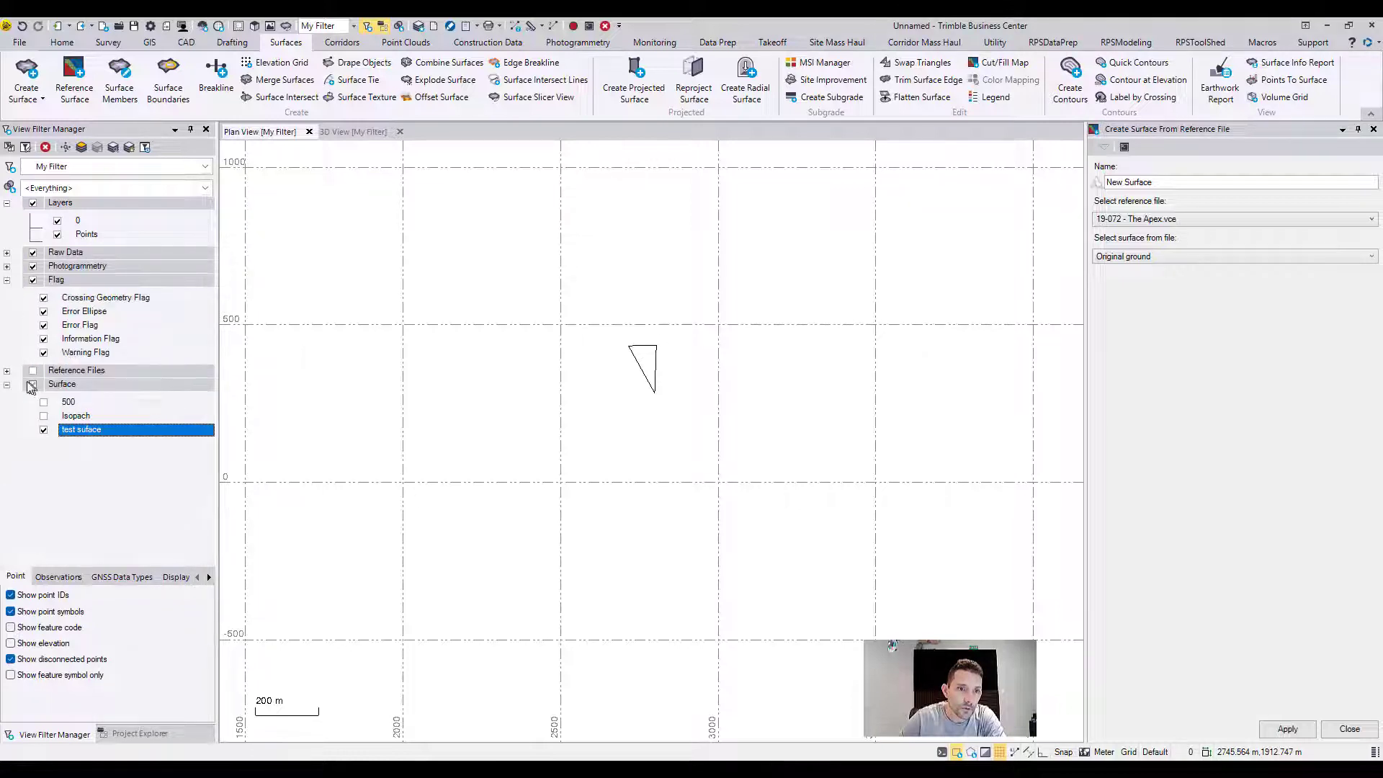
{"action": "left_click", "coordinate": [8, 371]}
{"action": "left_click", "coordinate": [45, 388]}
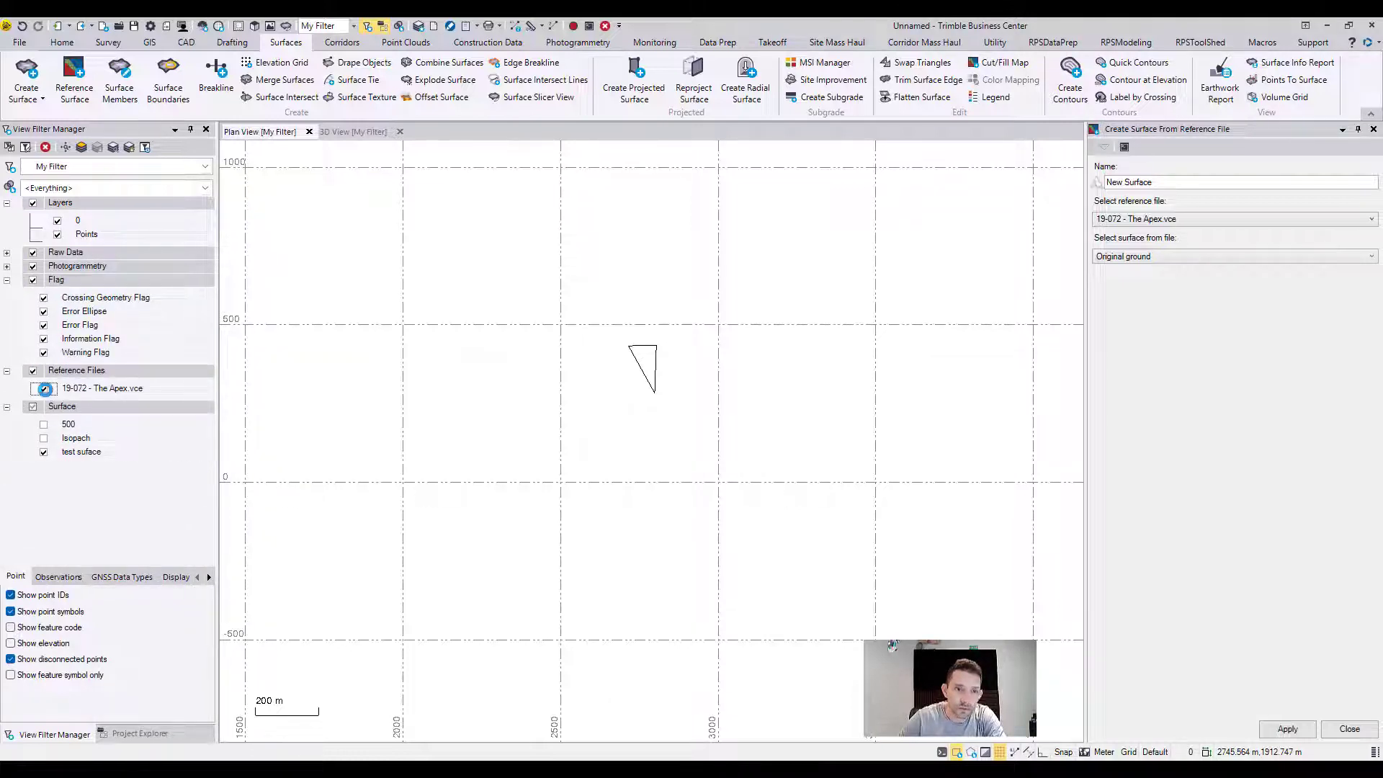
{"action": "left_click", "coordinate": [45, 387]}
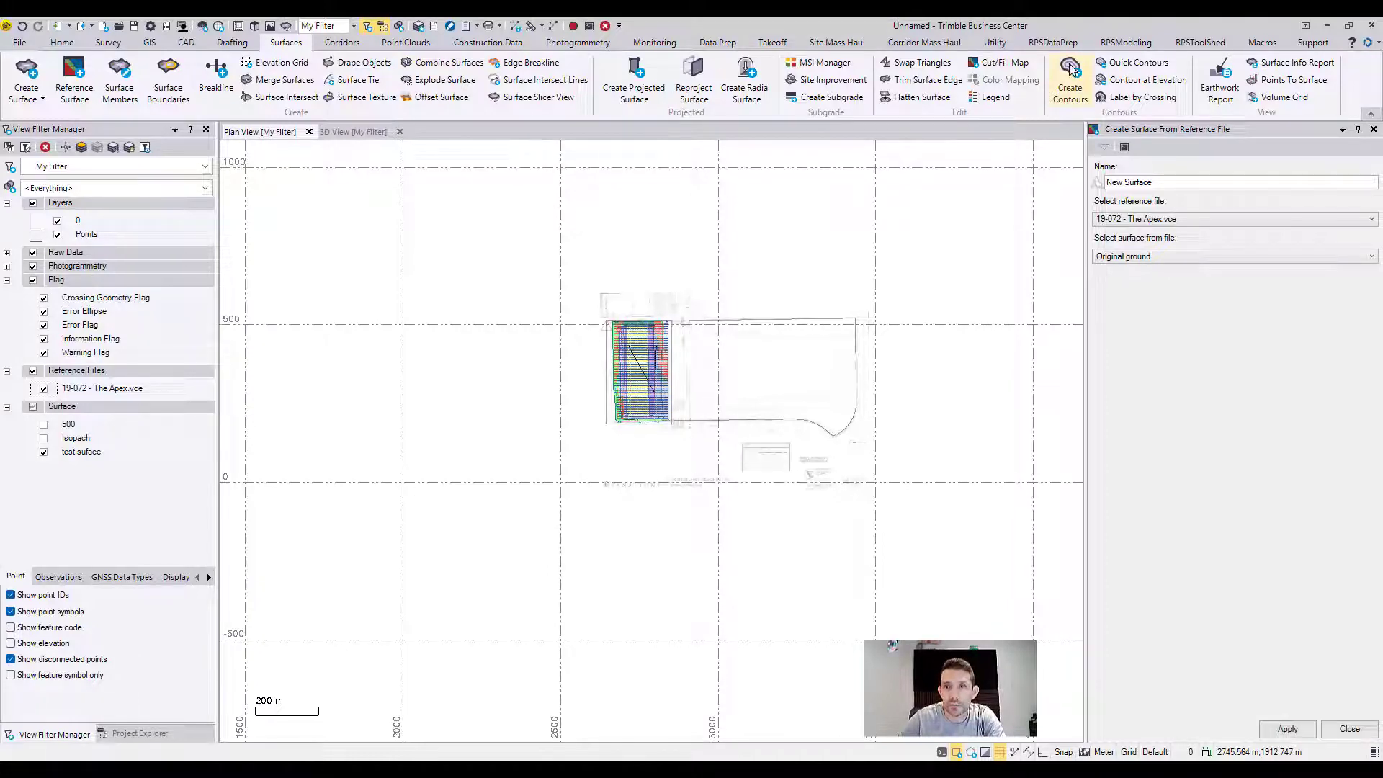
Create contours from test suface with a 1.000 interval and 34 label spacing
{"action": "left_click", "coordinate": [1135, 196]}
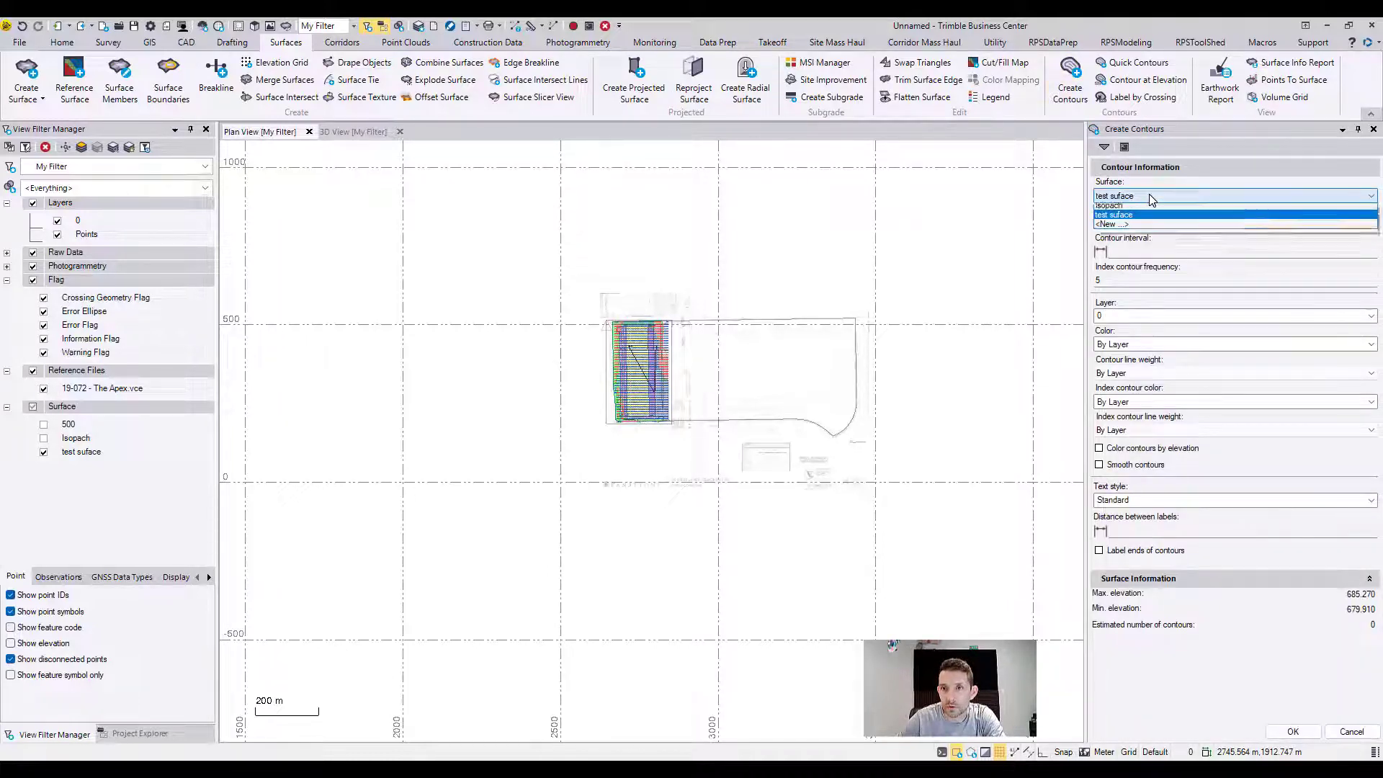
{"action": "left_click", "coordinate": [1131, 251]}
{"action": "type", "text": "1"}
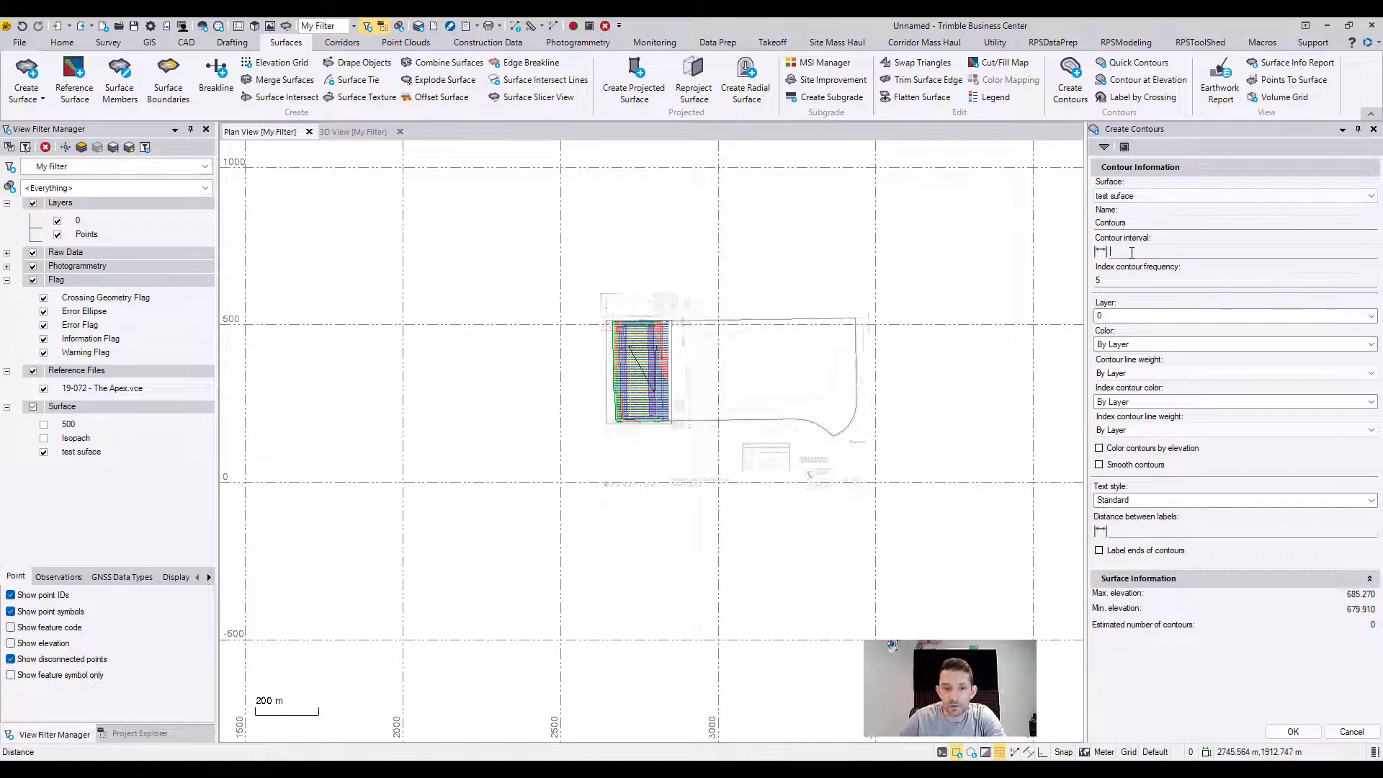
{"action": "left_click", "coordinate": [1292, 732]}
{"action": "type", "text": "34"}
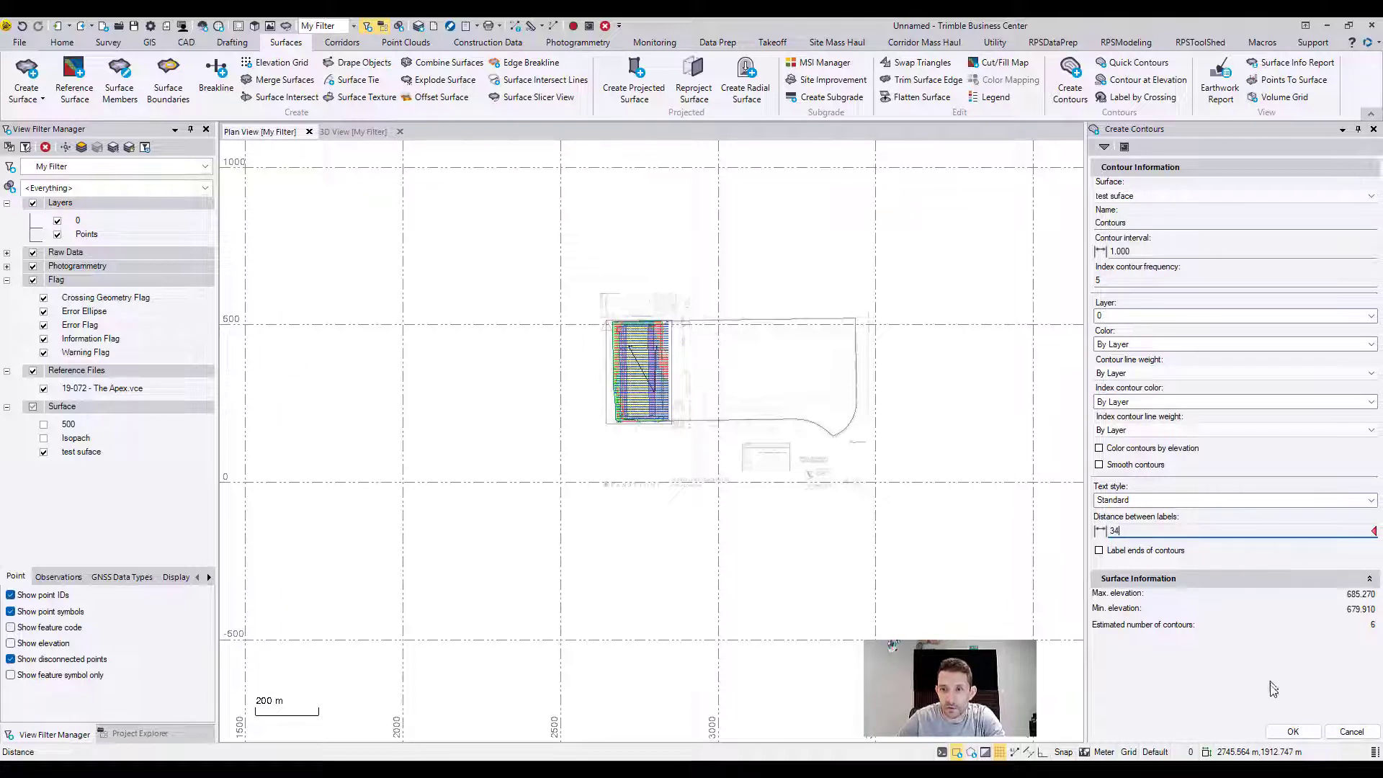
{"action": "left_click", "coordinate": [1293, 732]}
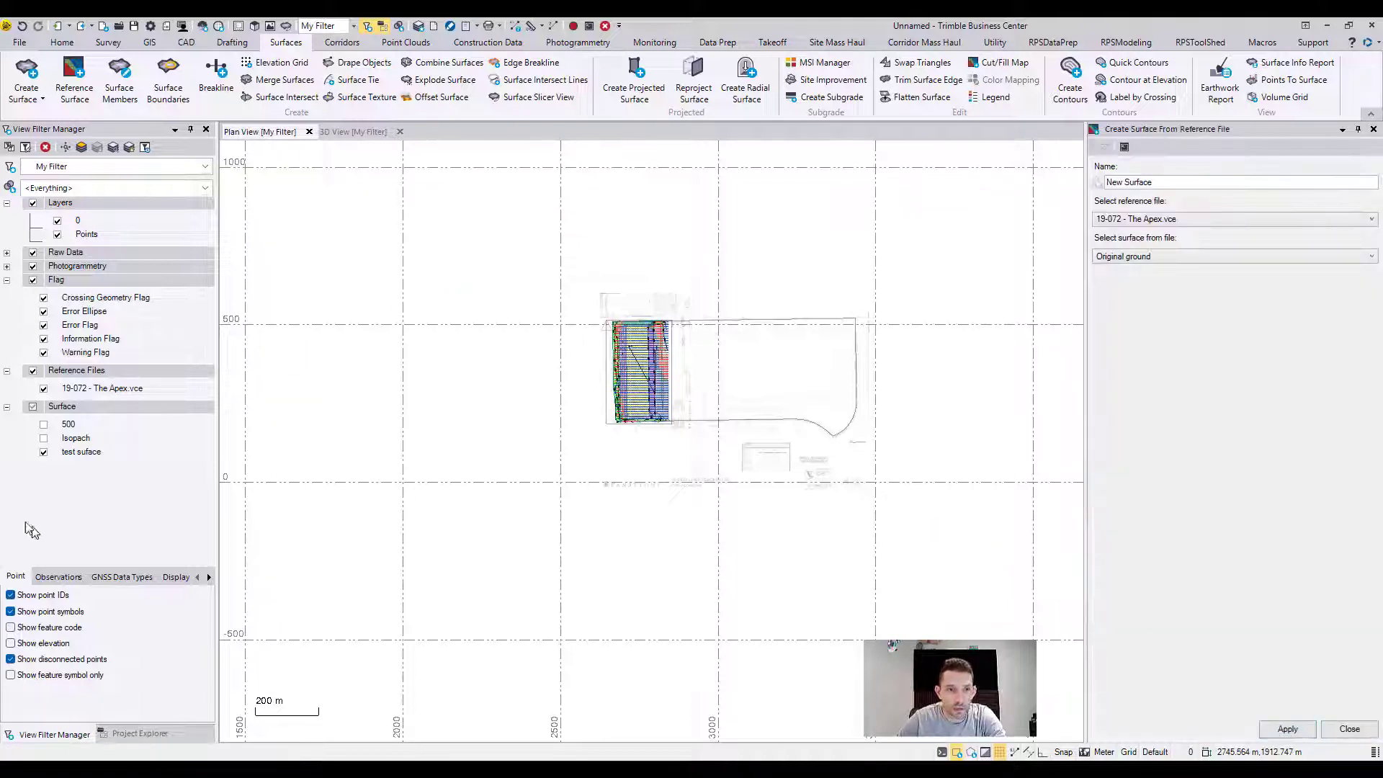
Untick Reference Files in My Filter to hide the Apex drawing
{"action": "left_click", "coordinate": [32, 371]}
{"action": "scroll", "coordinate": [557, 363], "scroll_direction": "up", "scroll_amount": 3}
{"action": "scroll", "coordinate": [556, 363], "scroll_direction": "up", "scroll_amount": 3}
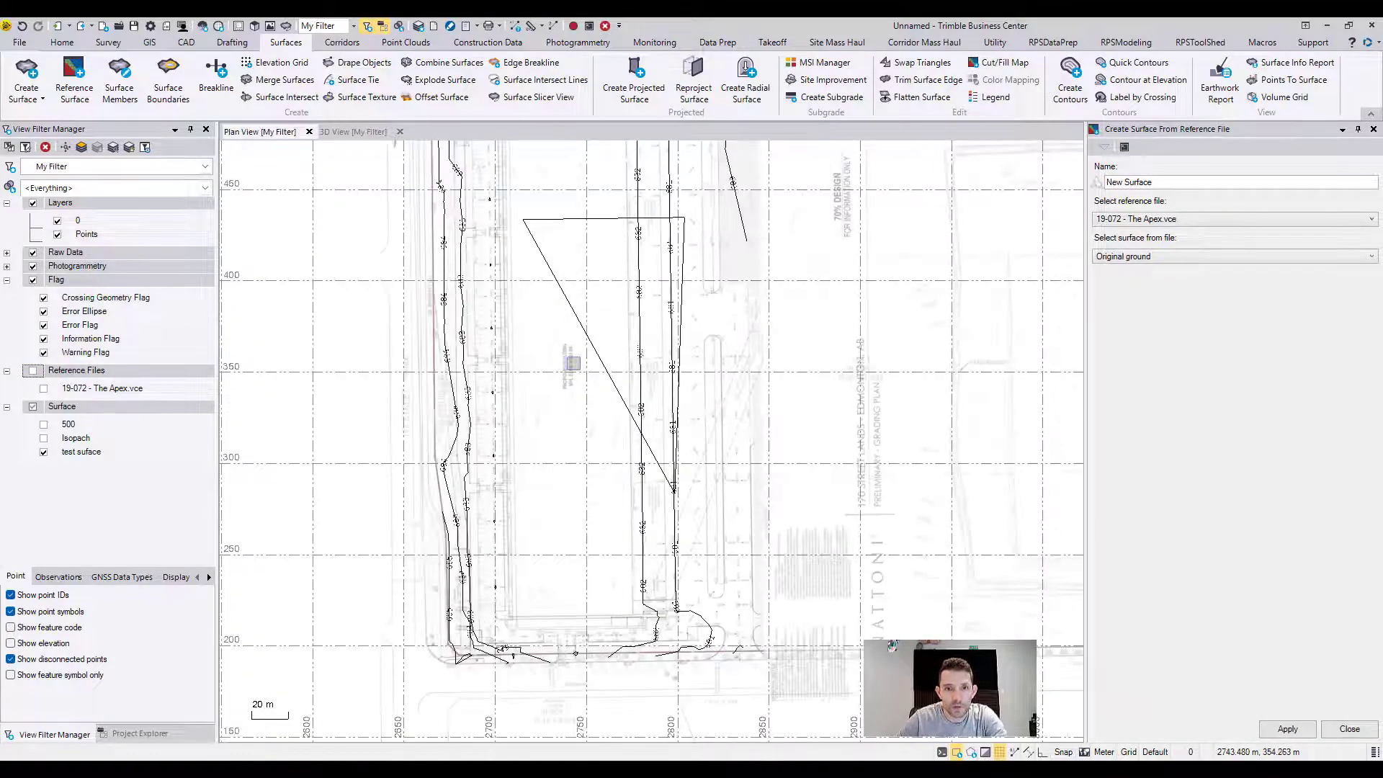
{"action": "scroll", "coordinate": [554, 363], "scroll_direction": "up", "scroll_amount": 3}
{"action": "scroll", "coordinate": [546, 367], "scroll_direction": "up", "scroll_amount": 3}
{"action": "scroll", "coordinate": [462, 405], "scroll_direction": "down", "scroll_amount": 3}
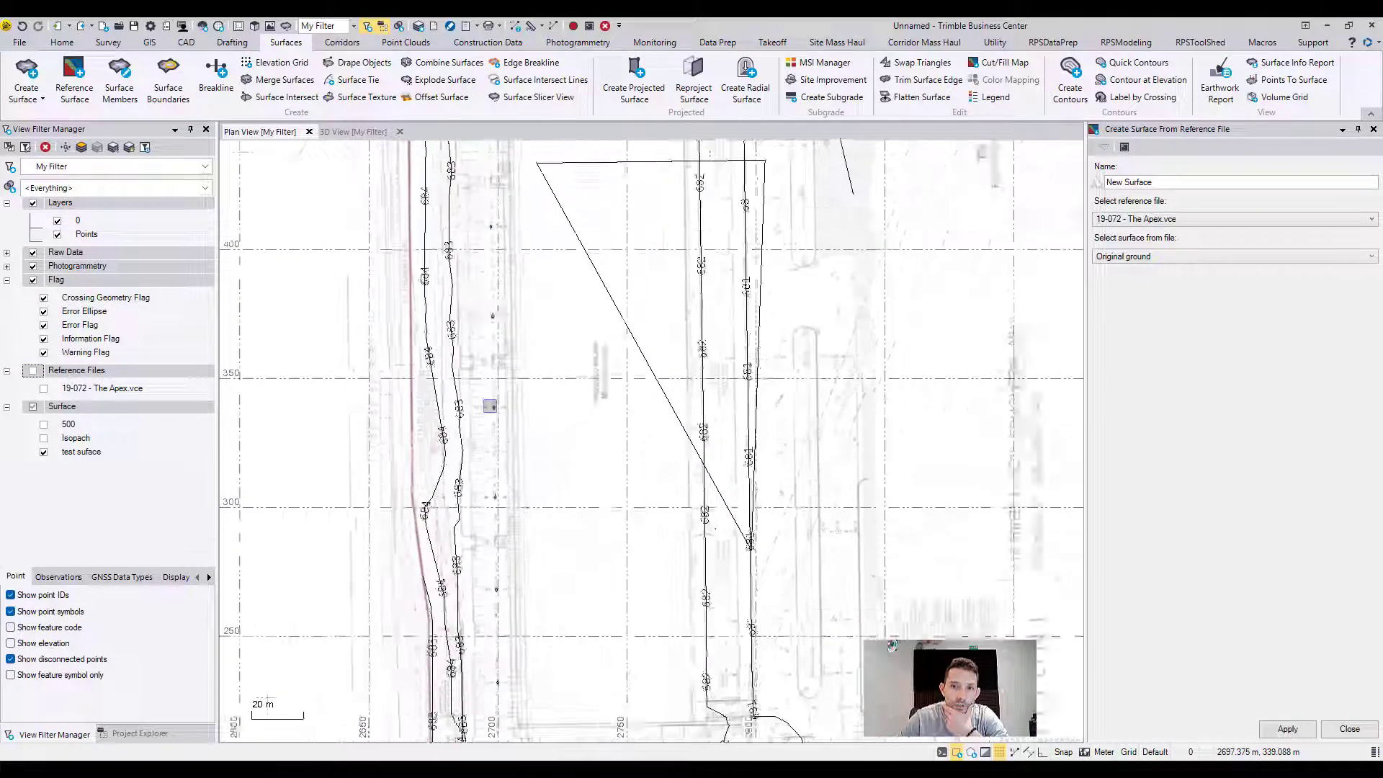
{"action": "scroll", "coordinate": [463, 405], "scroll_direction": "down", "scroll_amount": 3}
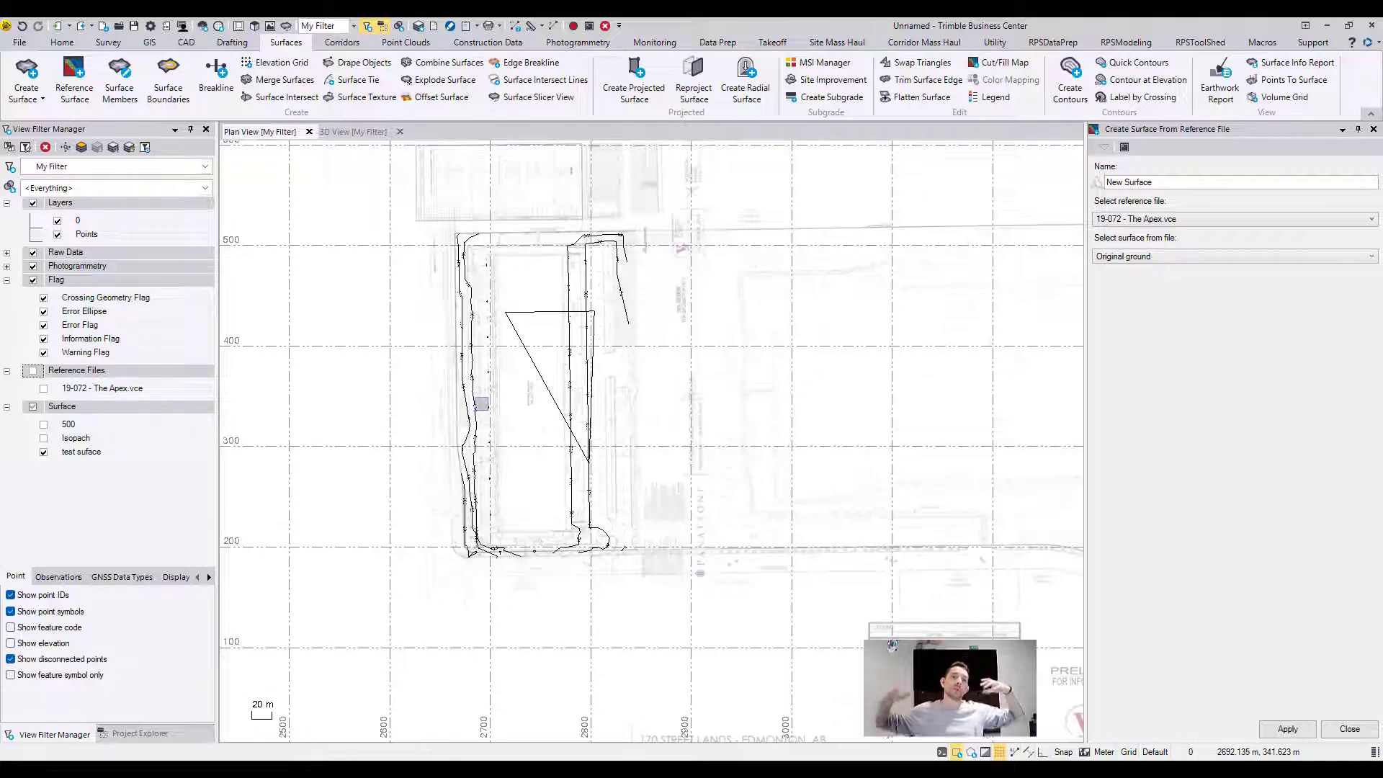